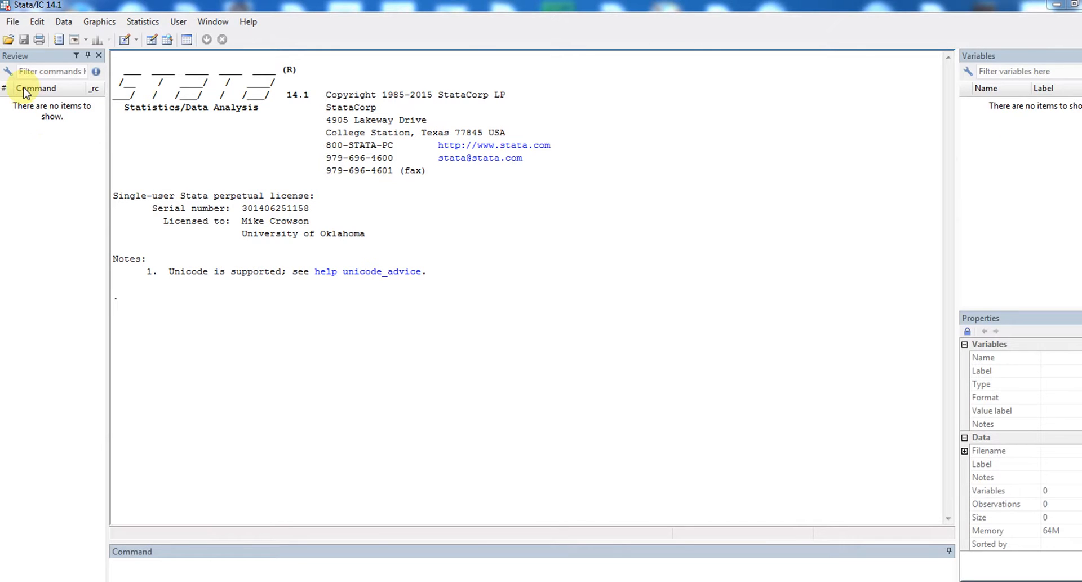
Step: Import Sheet1 of the Excel file path analysis ex.xls, using the first row as variable names
left_click(13, 23)
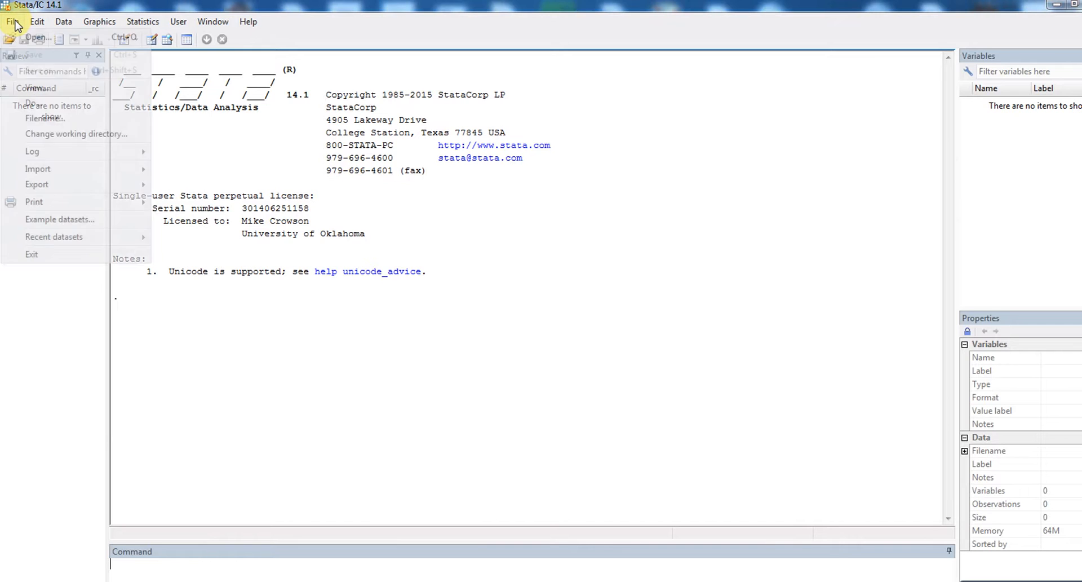
mouse_move(88, 170)
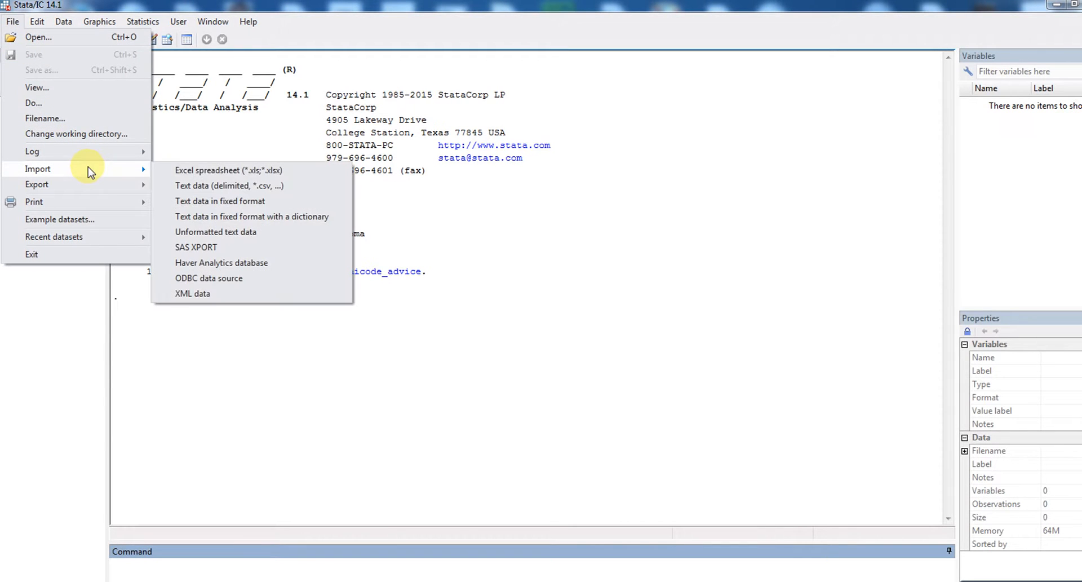
left_click(231, 173)
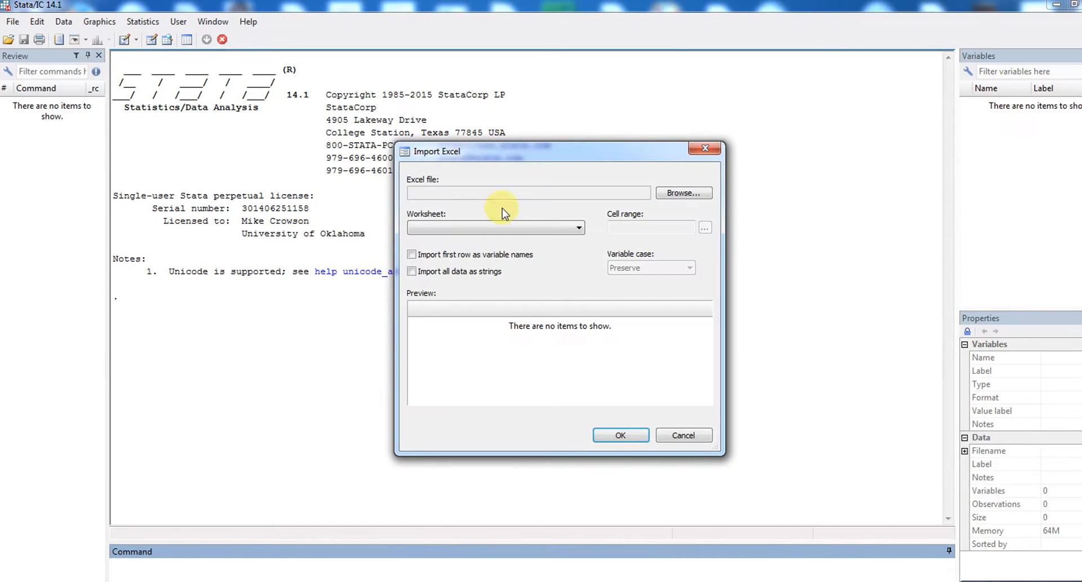
left_click(677, 196)
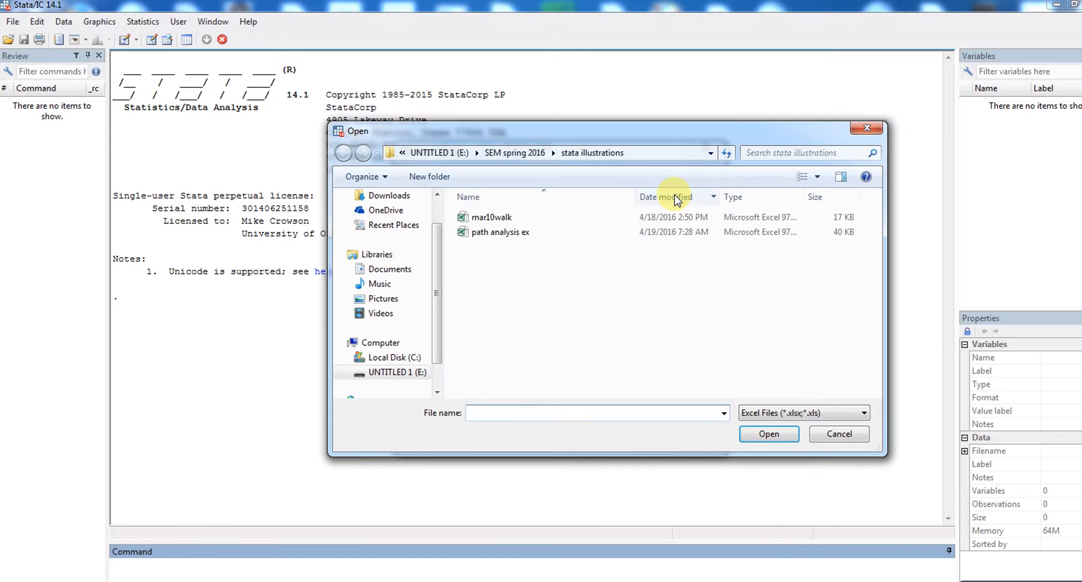
left_click(505, 235)
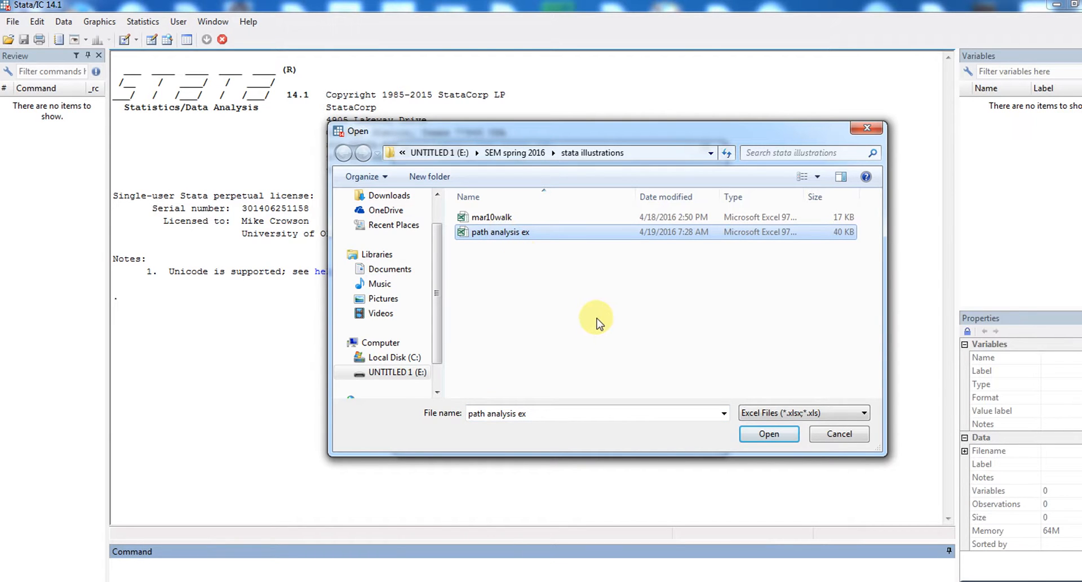
left_click(764, 435)
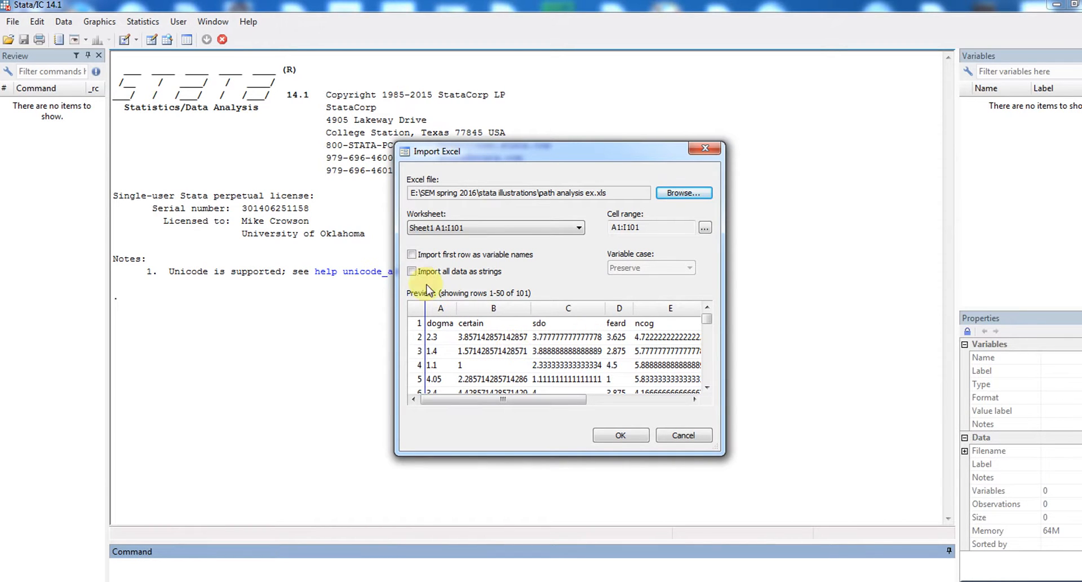
left_click(412, 255)
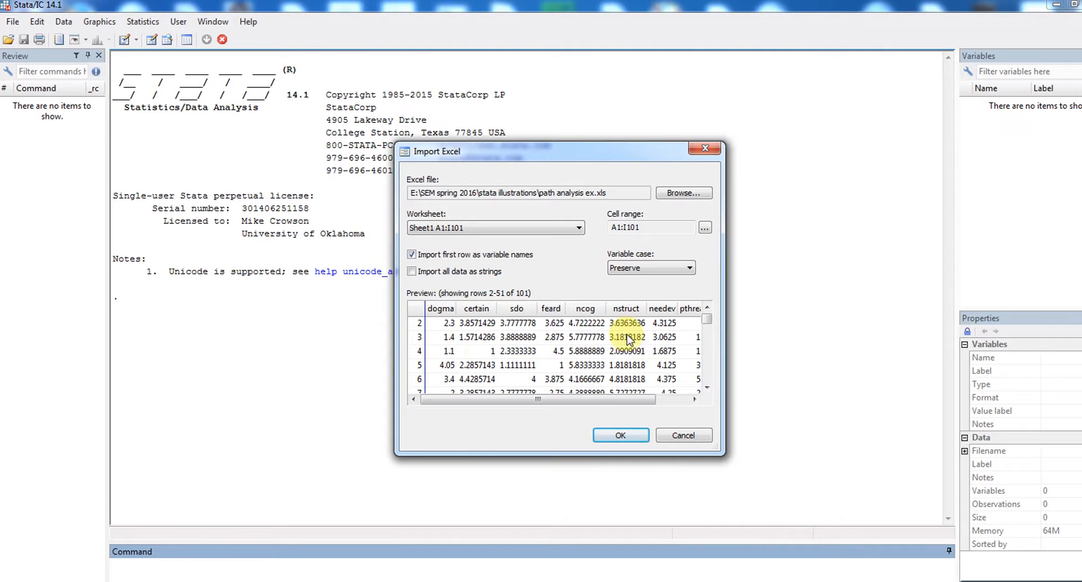
left_click(625, 437)
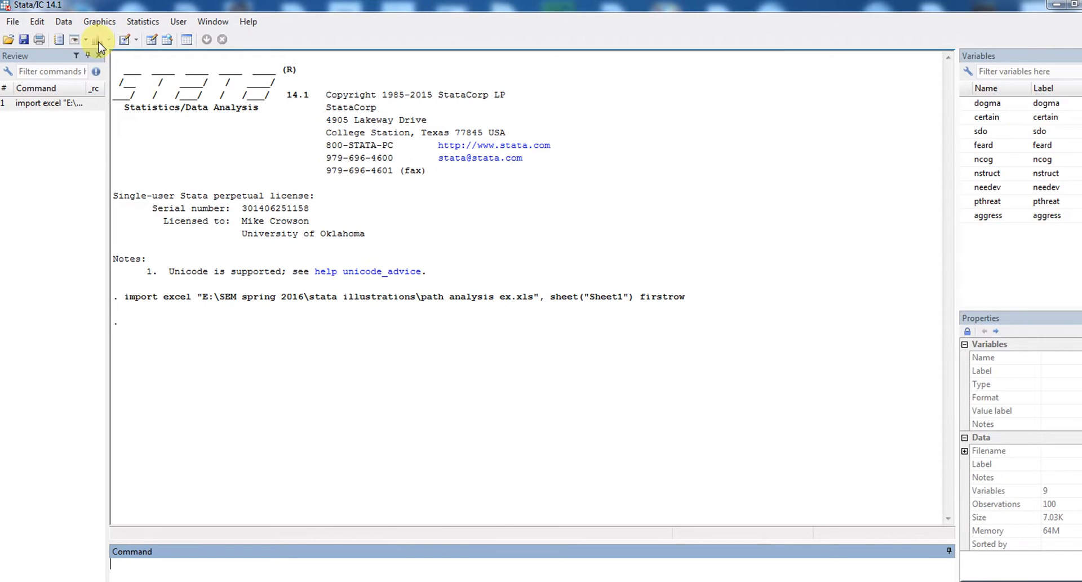
Step: Inspect the imported data values in the Data Editor's browse mode and close the editor
left_click(63, 23)
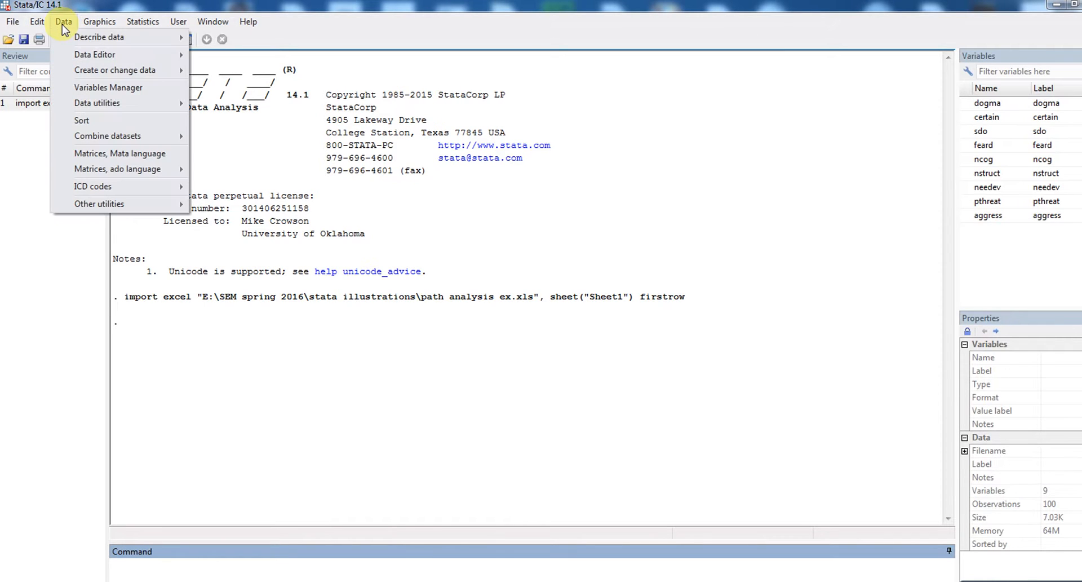
mouse_move(114, 61)
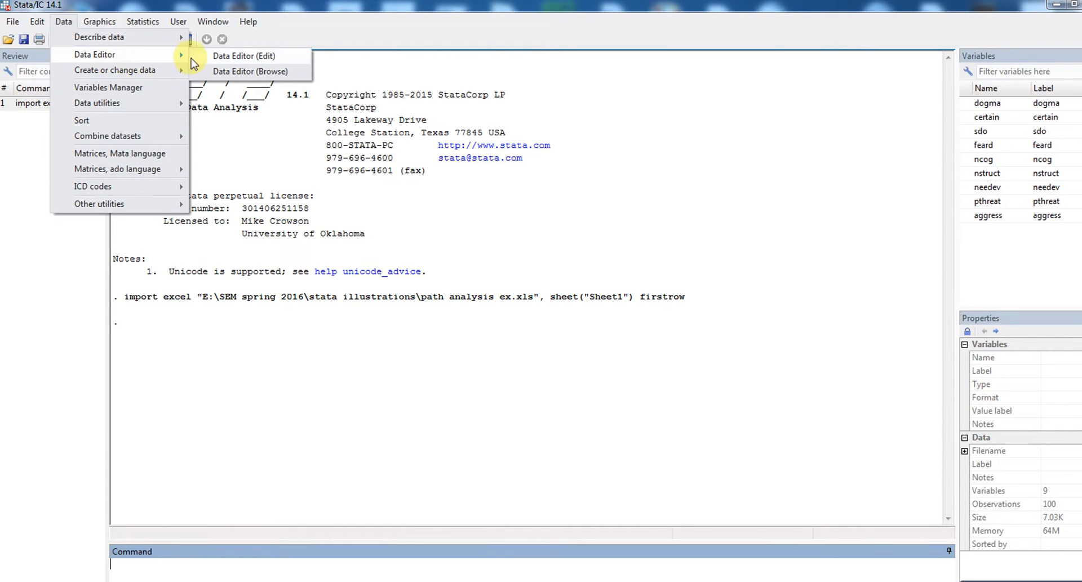
left_click(230, 71)
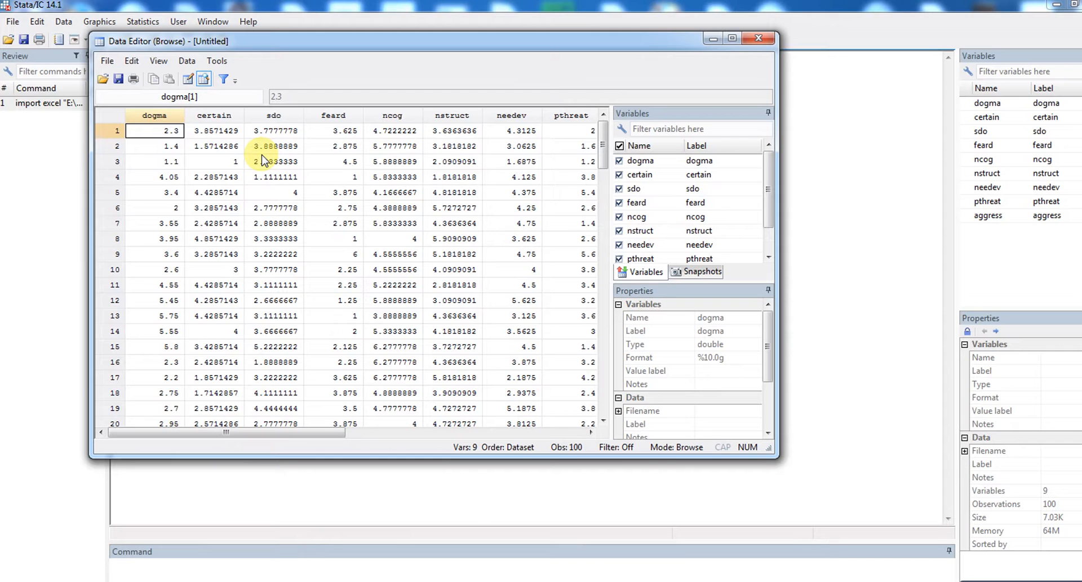
left_click(296, 177)
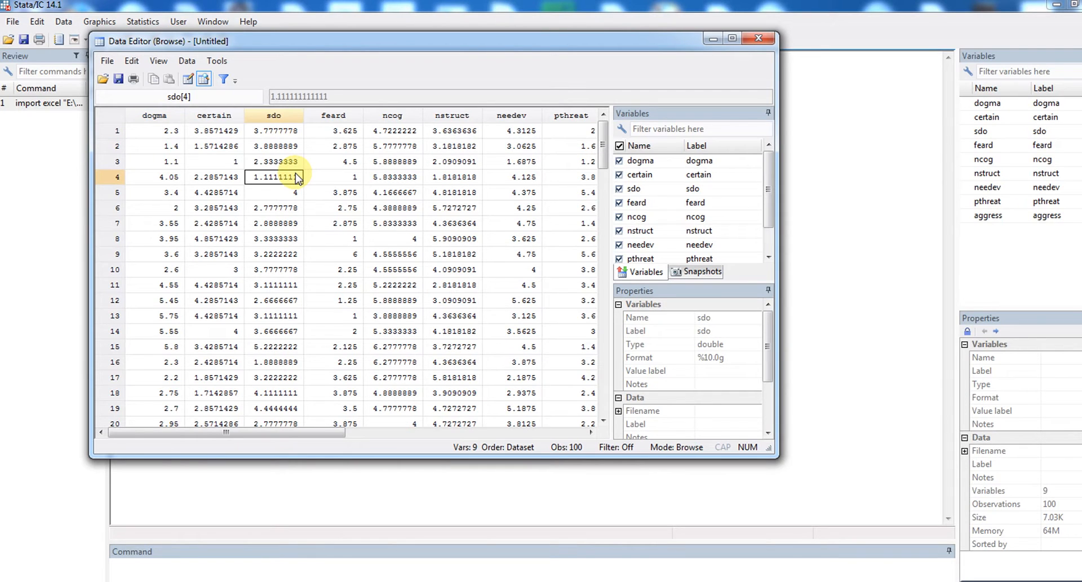
key("Right")
key("Down")
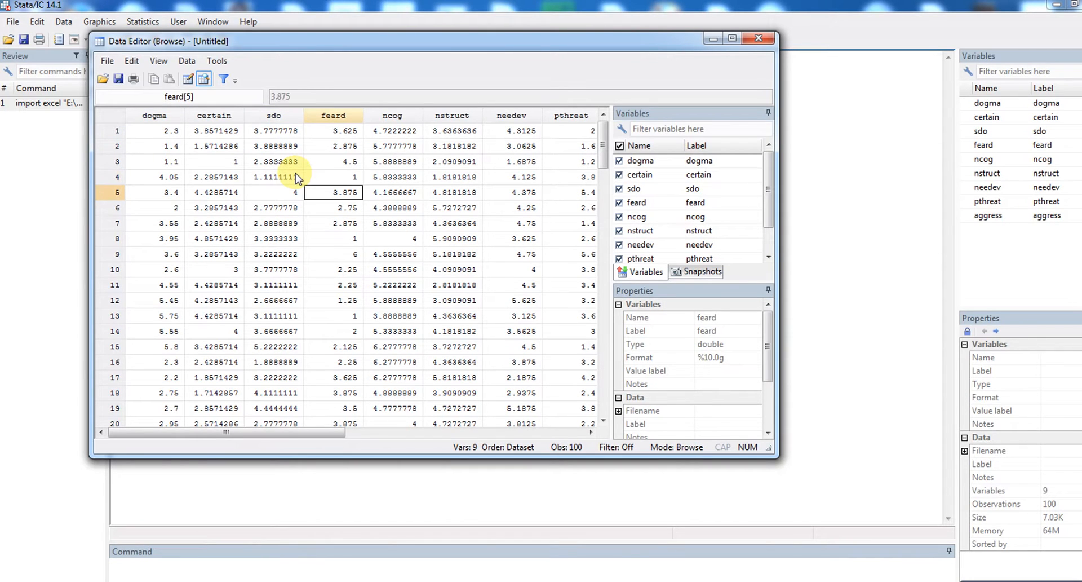
key("Down")
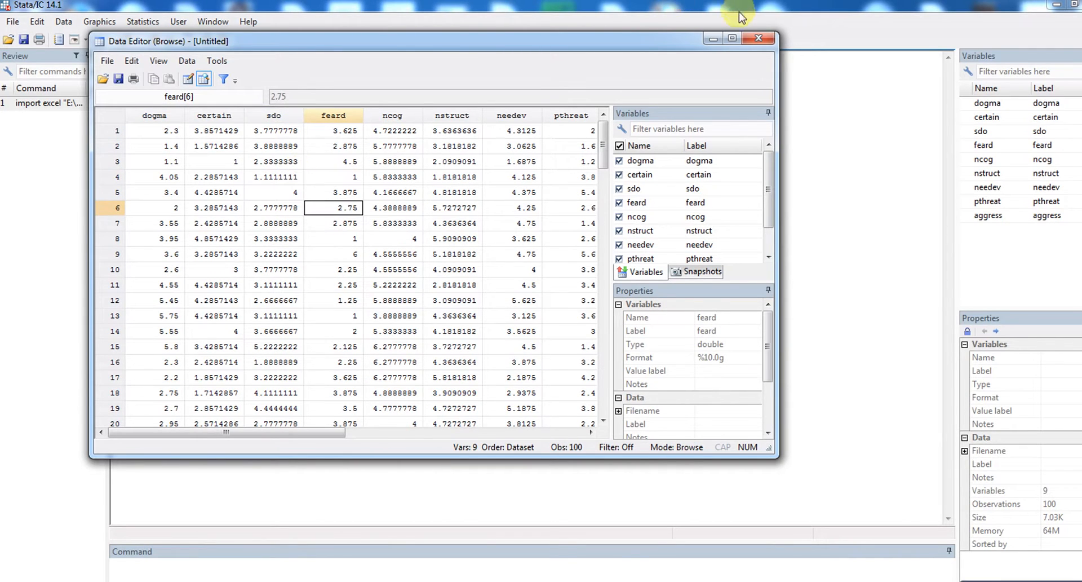
left_click(759, 39)
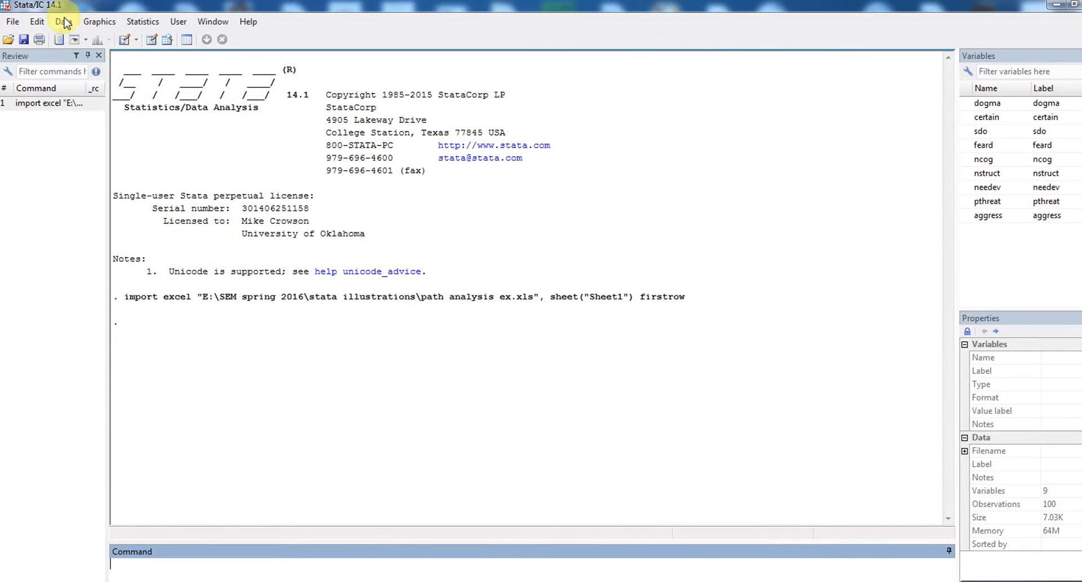
Step: Open the imported dataset in the Data Editor's edit mode
left_click(63, 23)
mouse_move(133, 56)
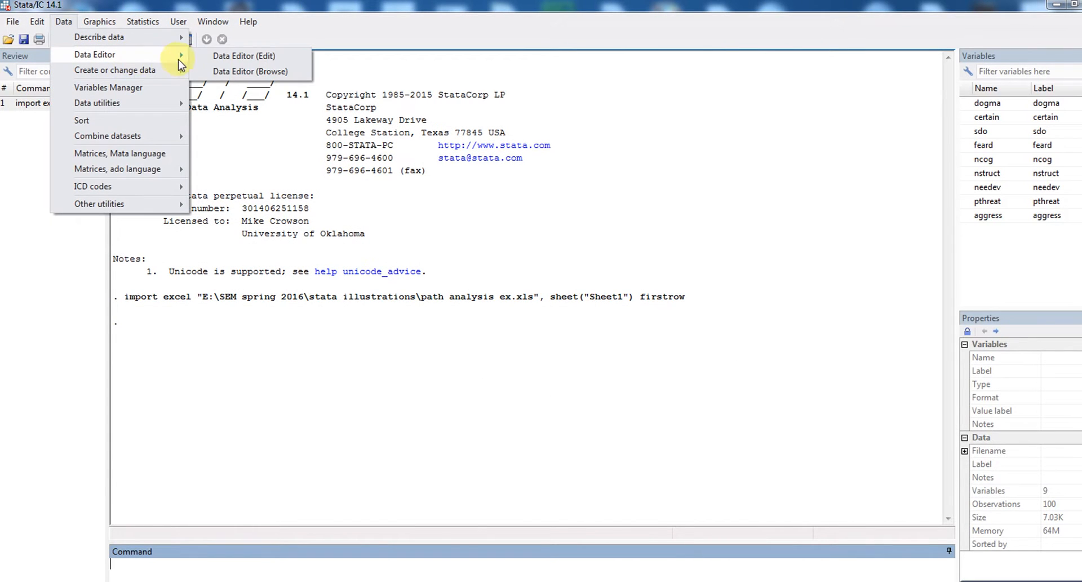
left_click(237, 57)
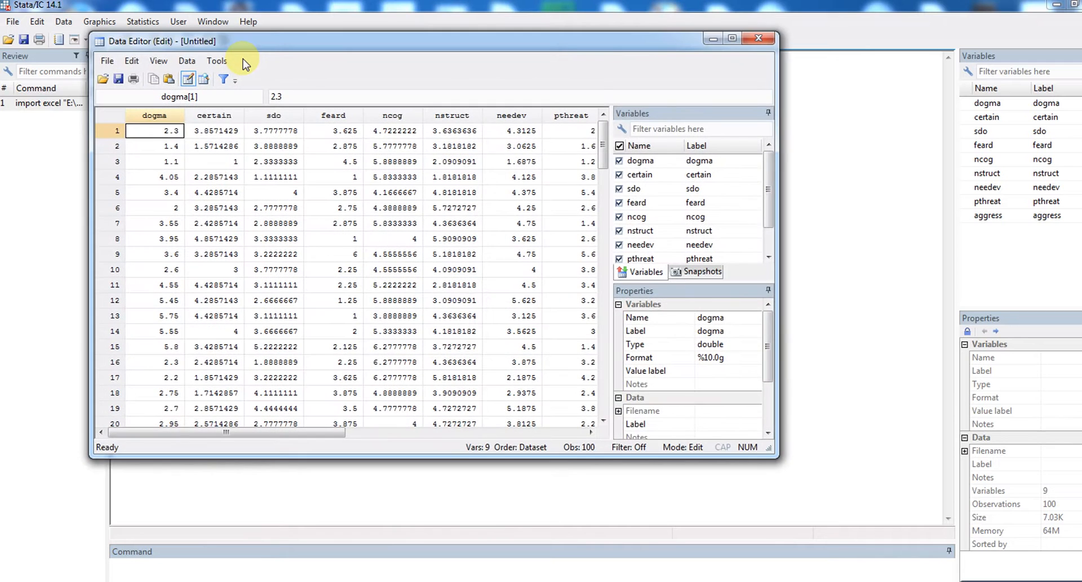
Step: Change the third observation of the variable certain to 2 and set it back to 1
left_click(221, 162)
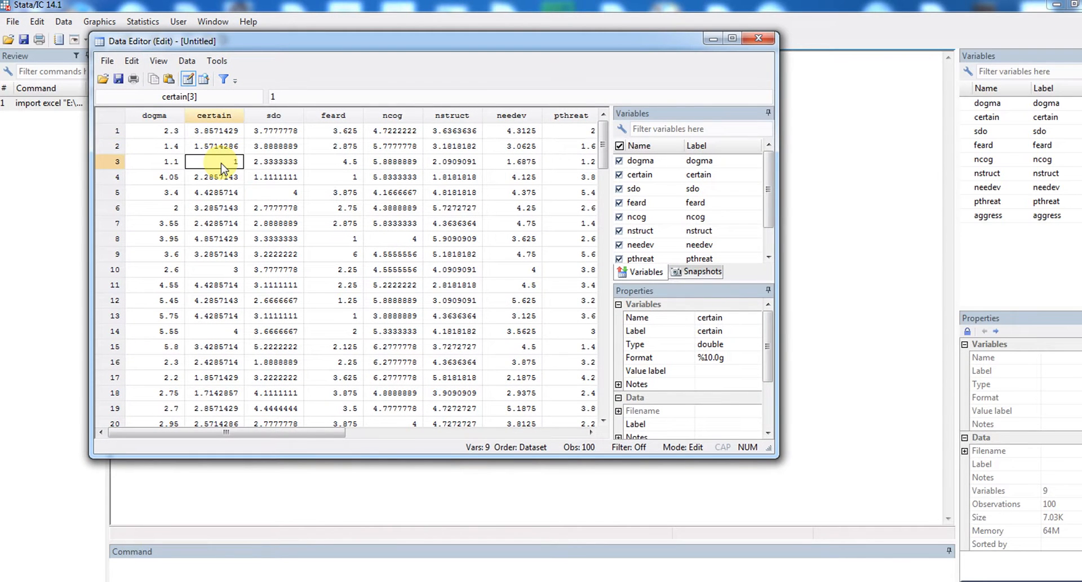
type("2")
key("Return")
left_click(221, 162)
type("1")
key("Return")
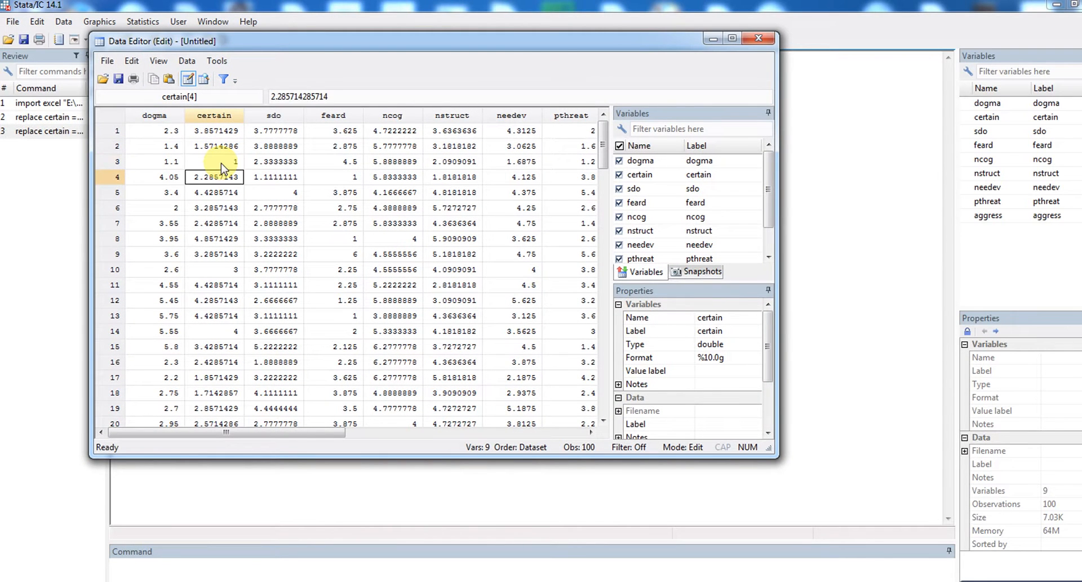
Step: Look through the values of the feard and ncog variables down to about the sixteenth observation
key("Right")
key("Right")
key("Down")
key("Down")
key("Down")
key("Down")
key("Down")
key("Down")
key("Down")
key("Down")
key("Down")
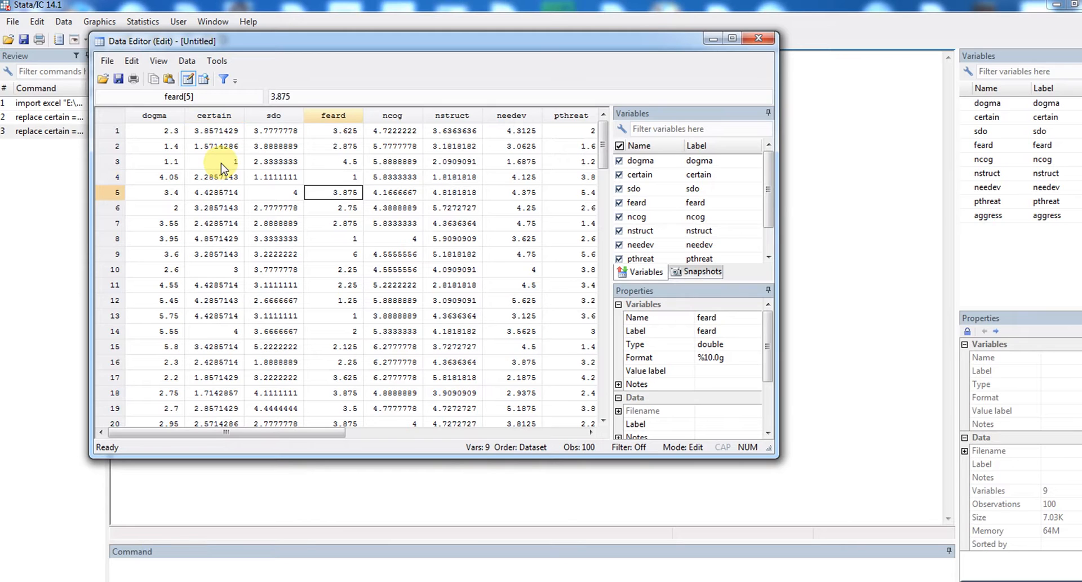
key("Down")
key("Down")
key("Down")
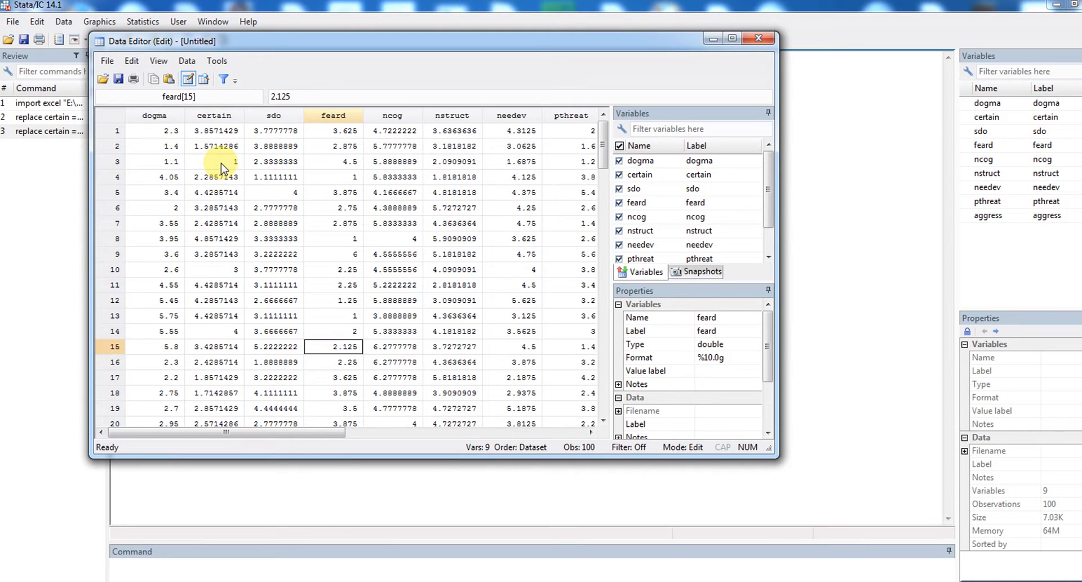
key("Right")
key("Down")
key("Down")
key("Up")
key("Up")
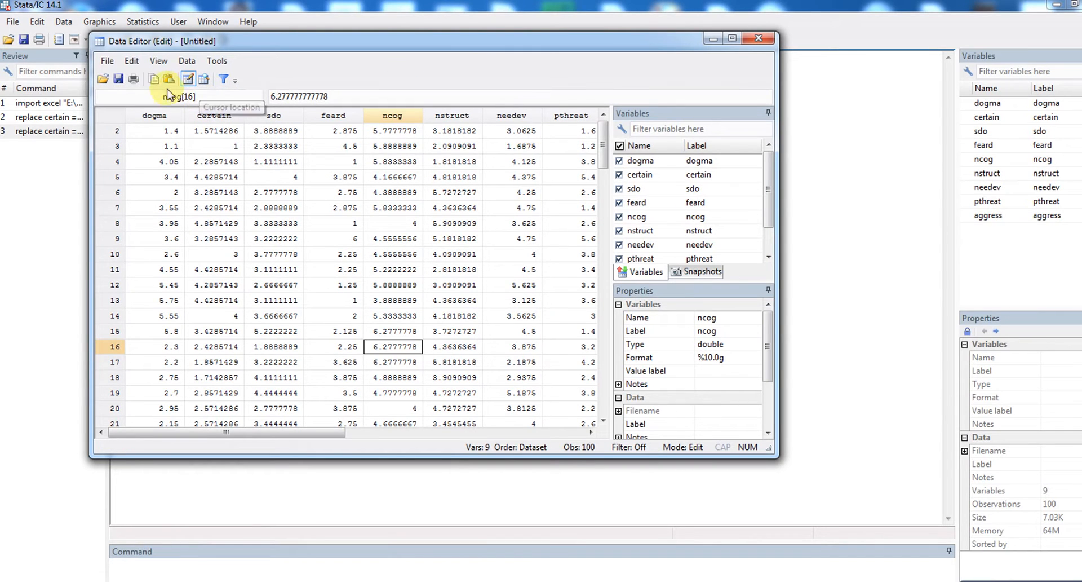
Step: Save the dataset as "path model 3" in Stata Data (*.dta) format in the stata illustrations folder and close the Data Editor
left_click(107, 62)
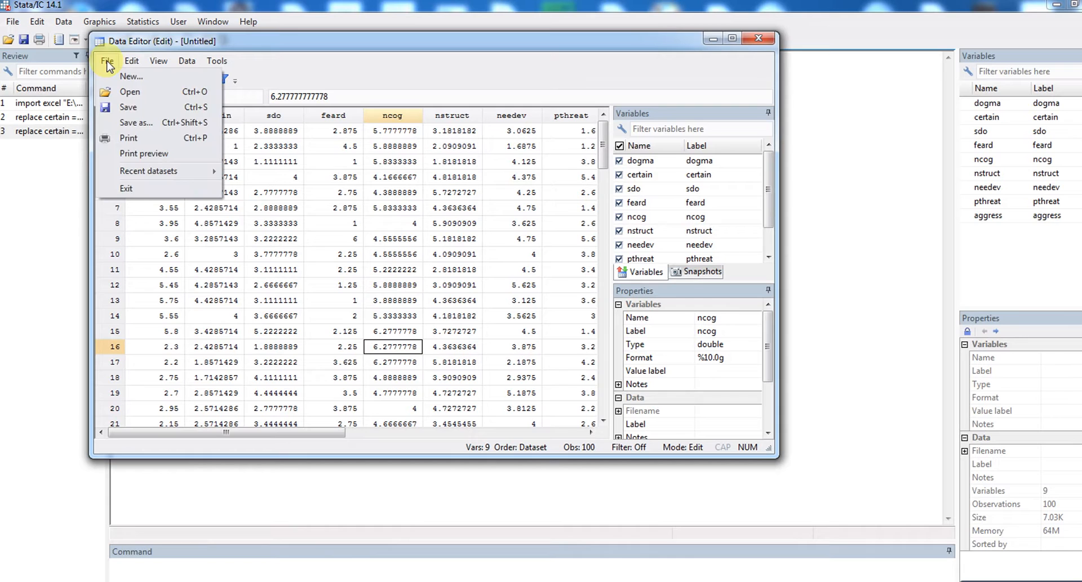
left_click(139, 127)
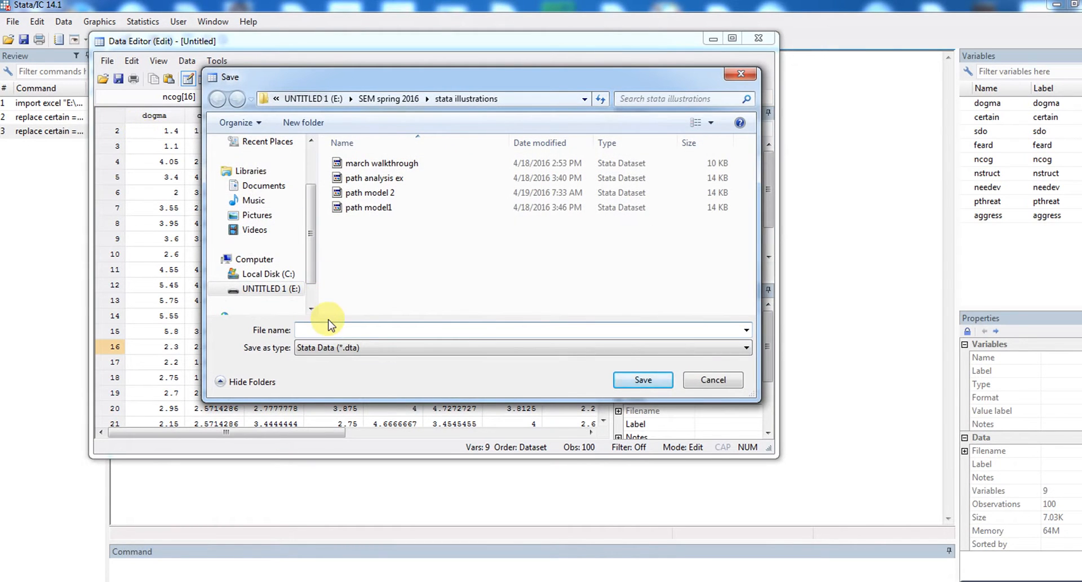
type("path model")
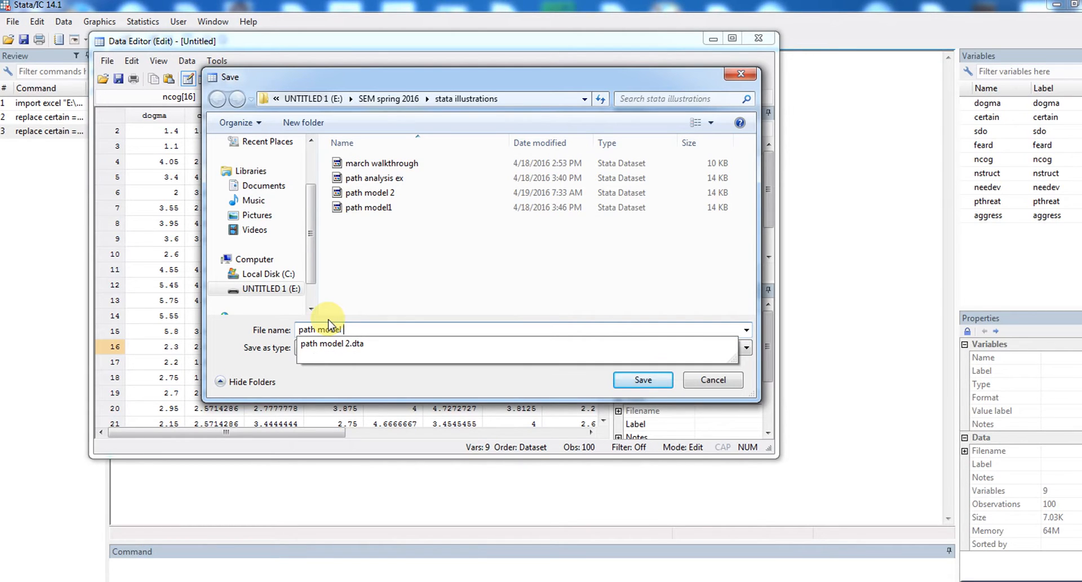
type(" 3")
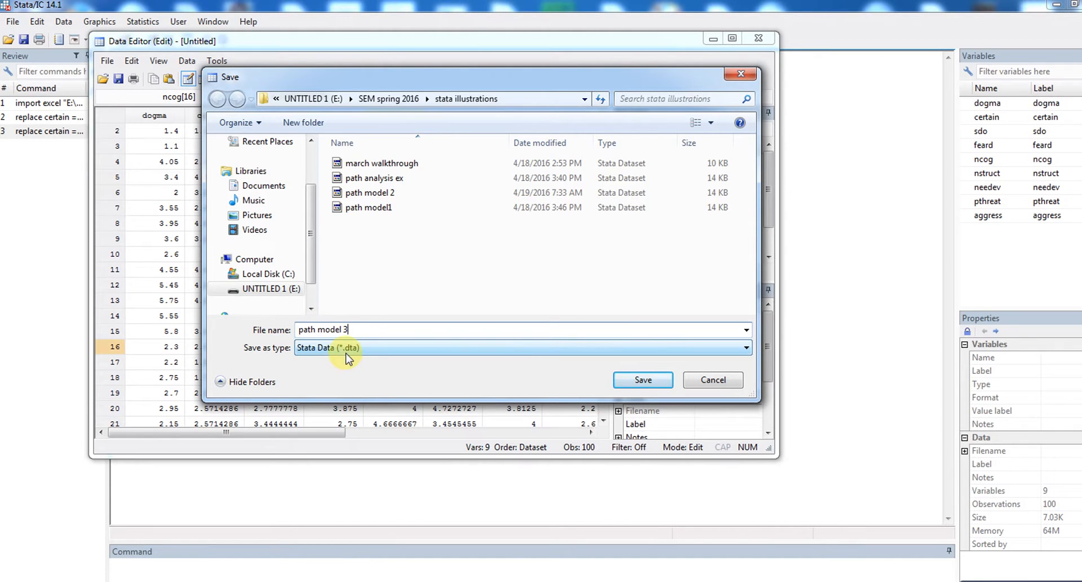
left_click(662, 386)
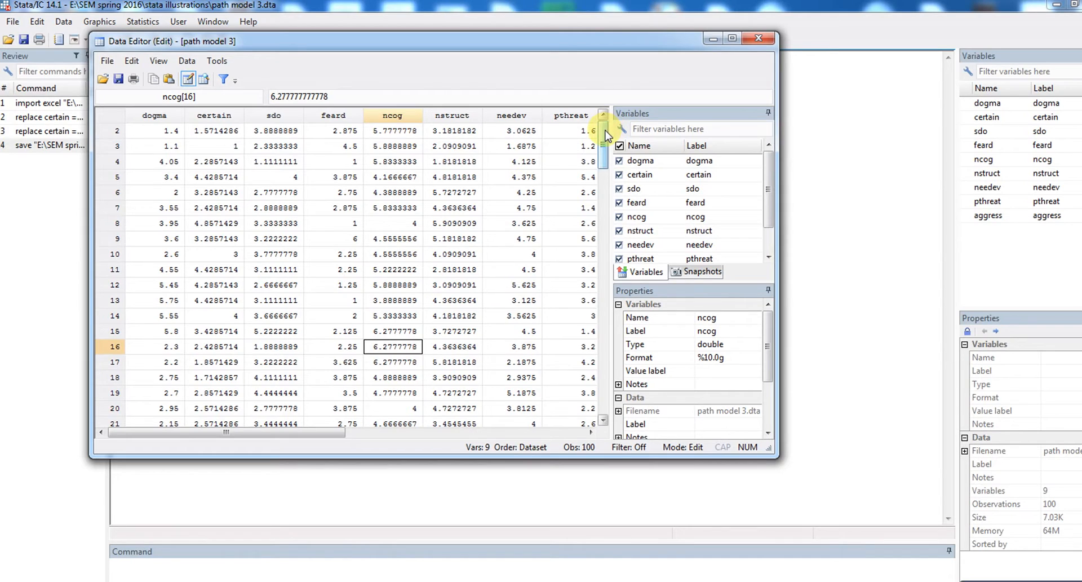
left_click_drag(605, 138, 617, 113)
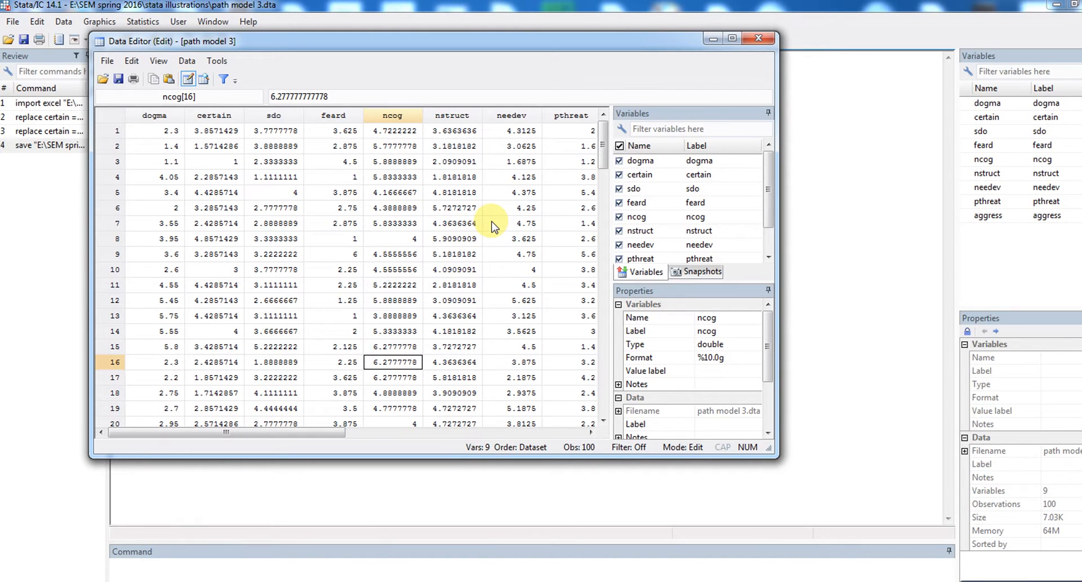
left_click(1078, 581)
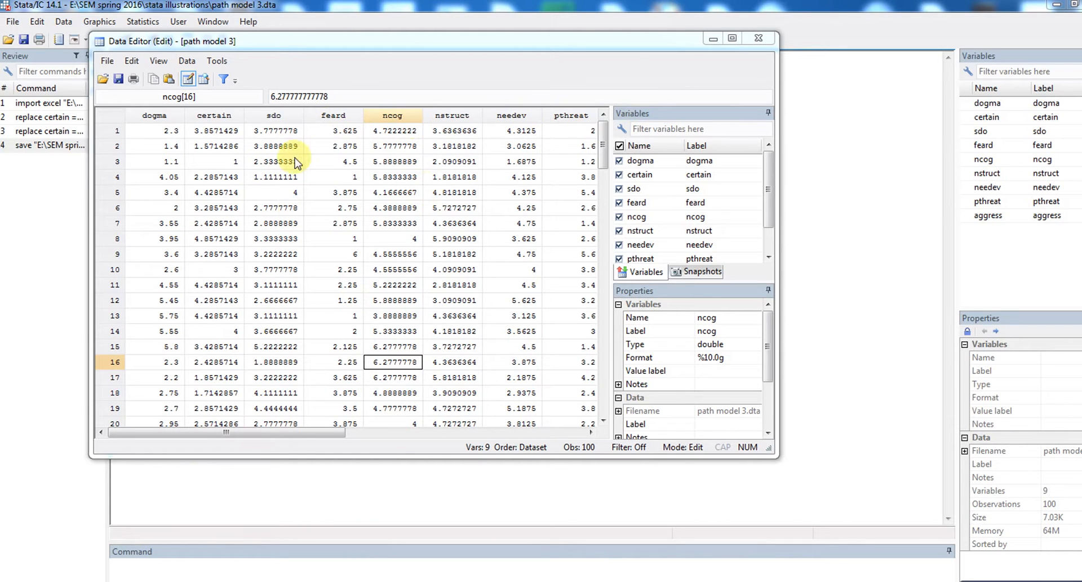
left_click(758, 38)
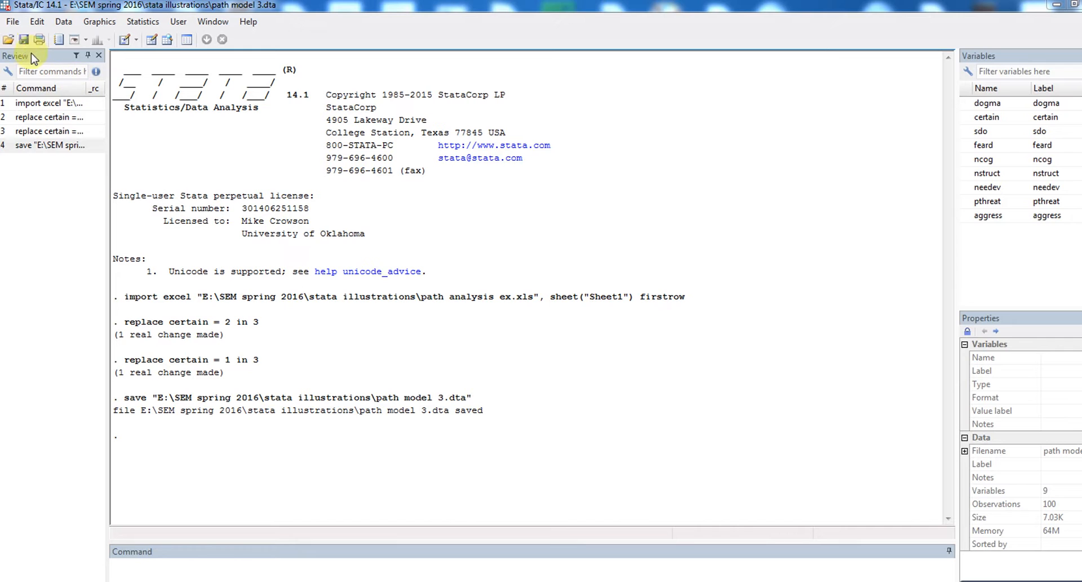
Step: Open the SEM model building and estimation workspace for a new path diagram
left_click(144, 23)
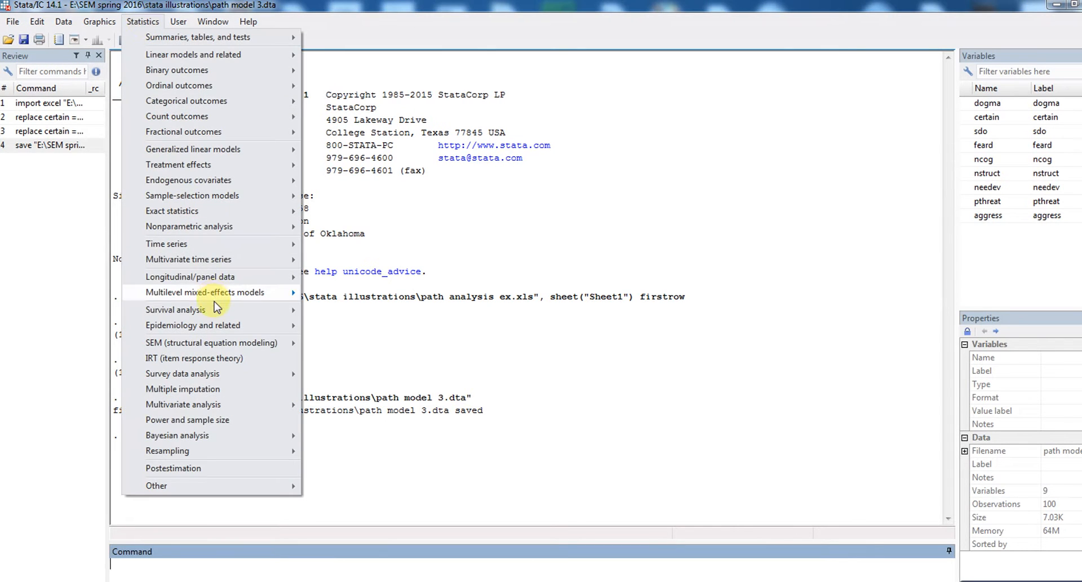
mouse_move(215, 345)
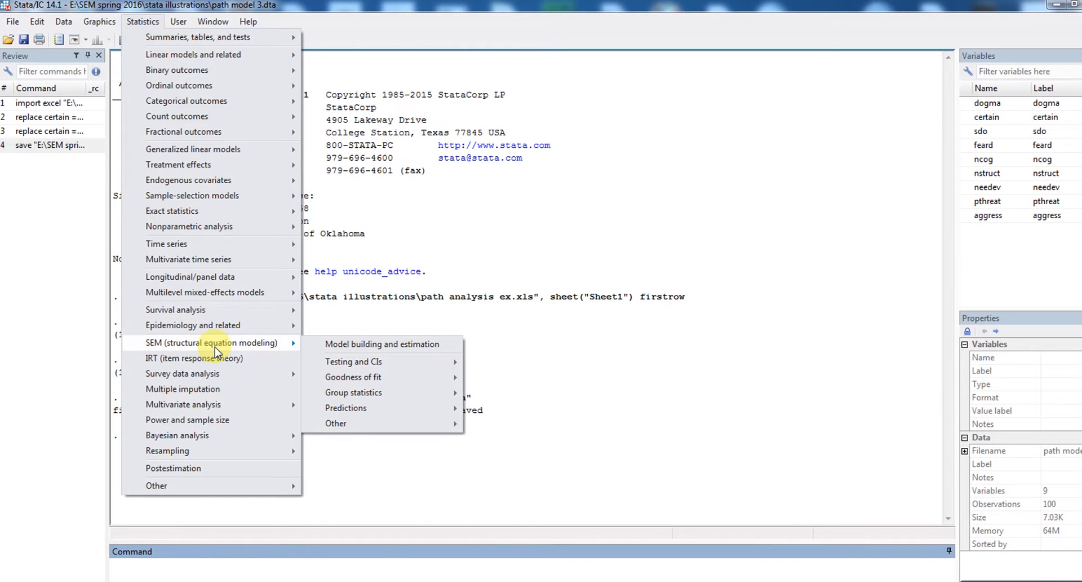
left_click(356, 345)
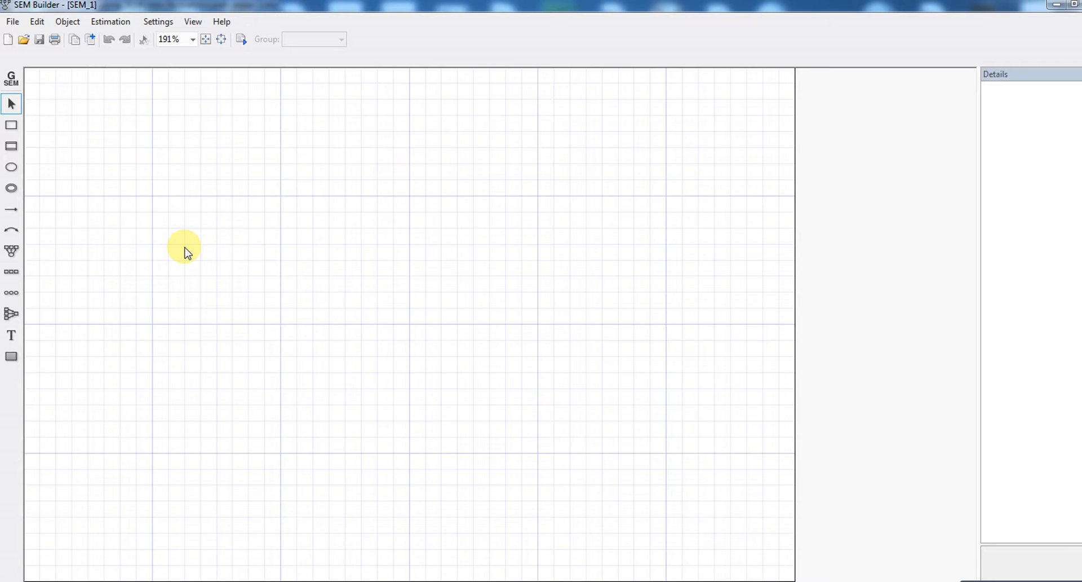
Step: Add three observed variable boxes stacked in a column on the left side of the path diagram
left_click(13, 129)
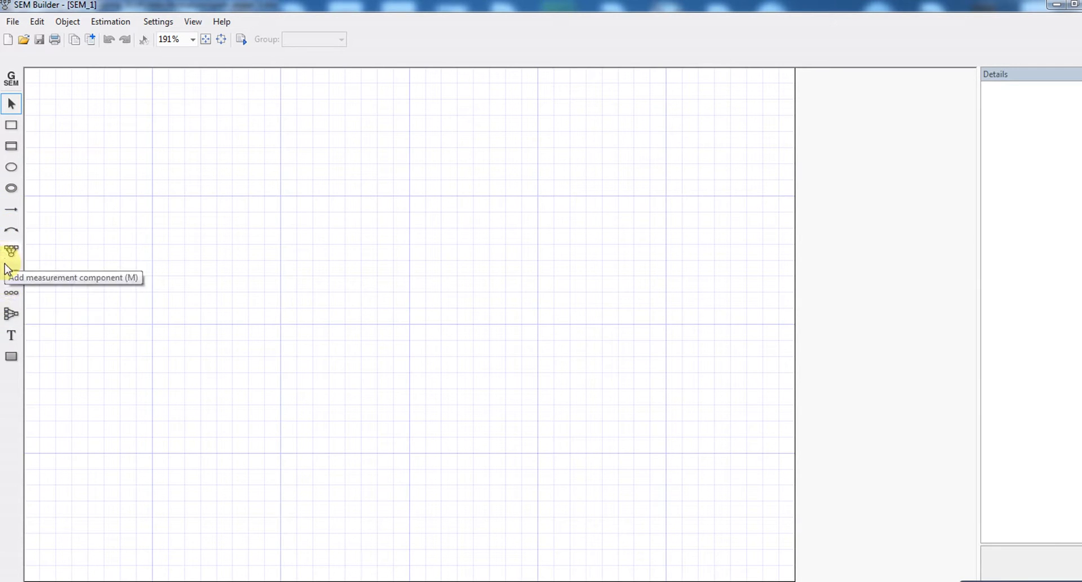
left_click(12, 128)
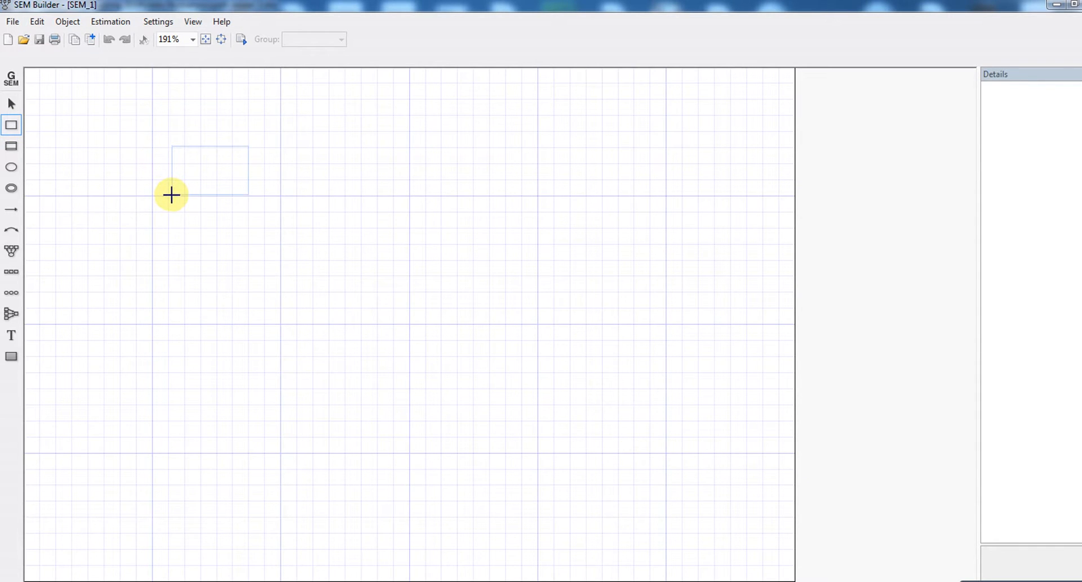
left_click(172, 196)
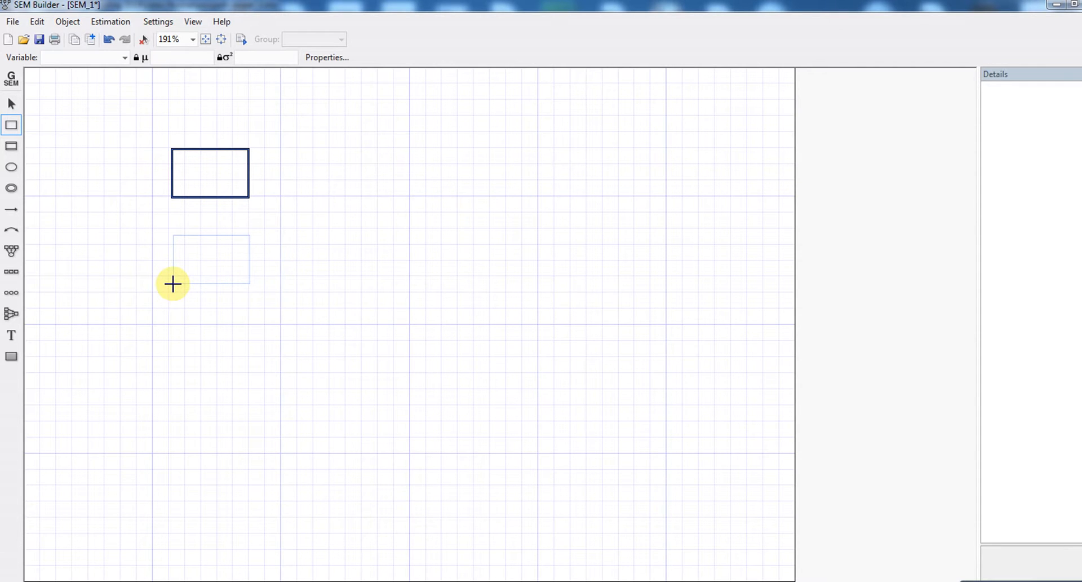
left_click(172, 284)
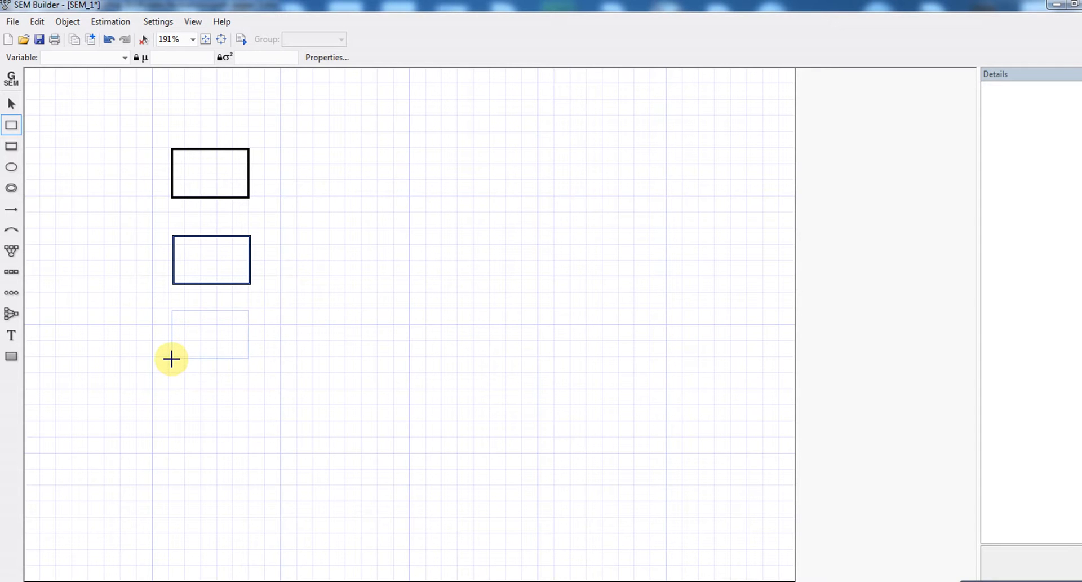
left_click(172, 359)
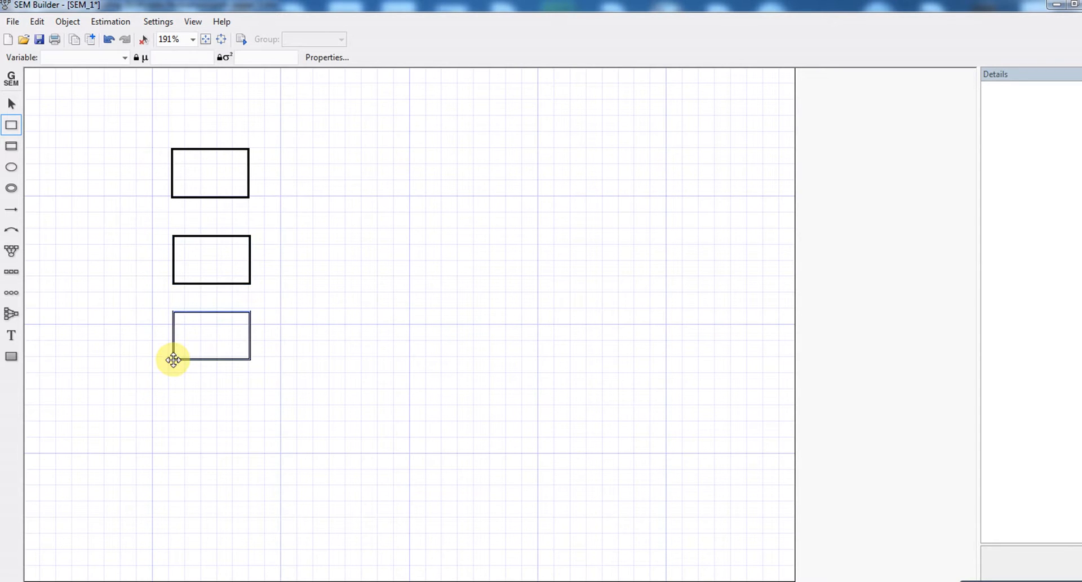
left_click(11, 104)
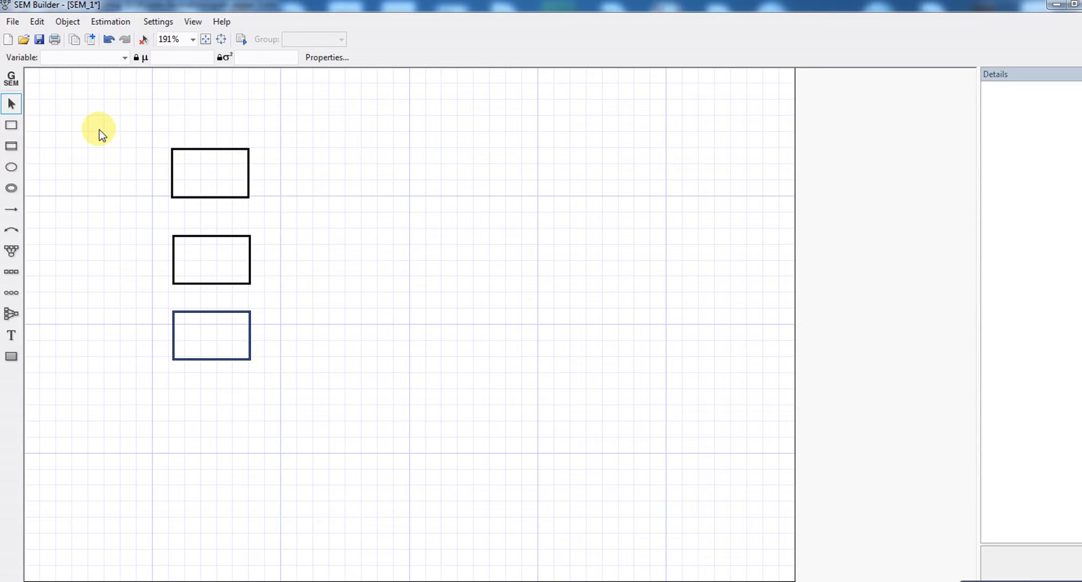
Step: Add two observed variable boxes in a middle column and one box between their heights on the right side of the diagram
left_click(11, 124)
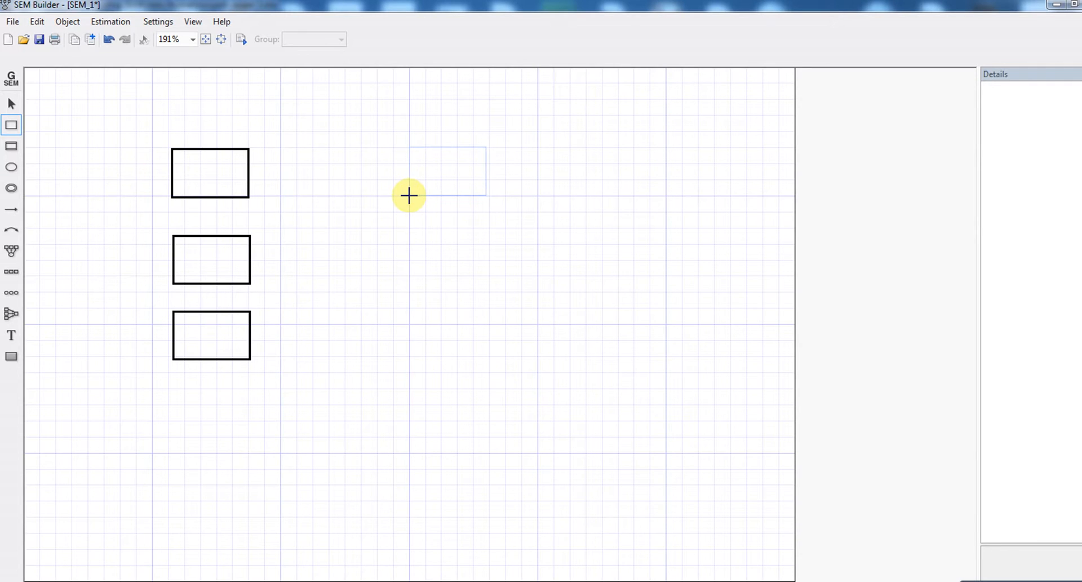
left_click(409, 195)
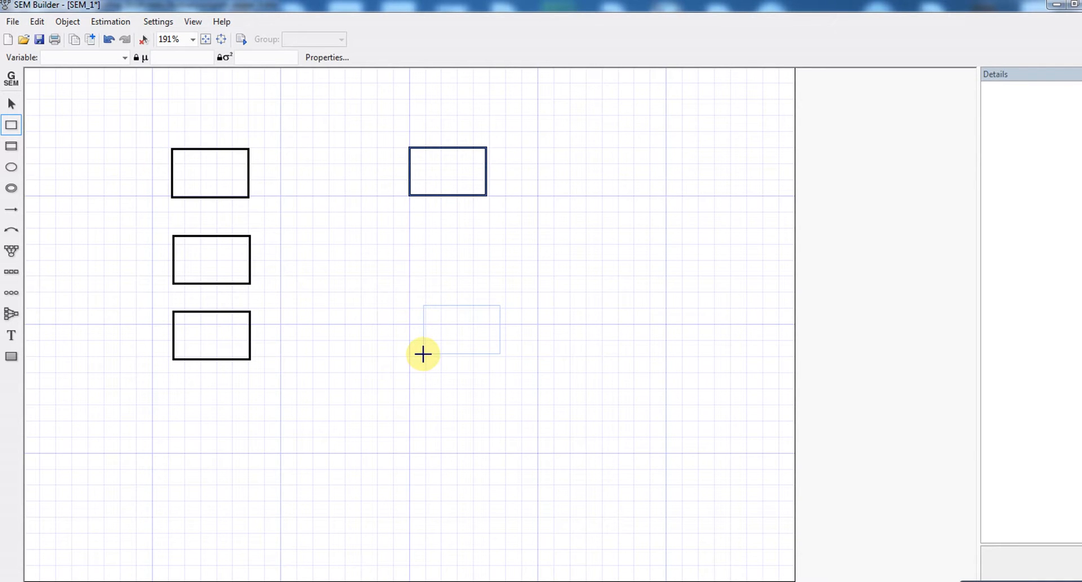
left_click(411, 358)
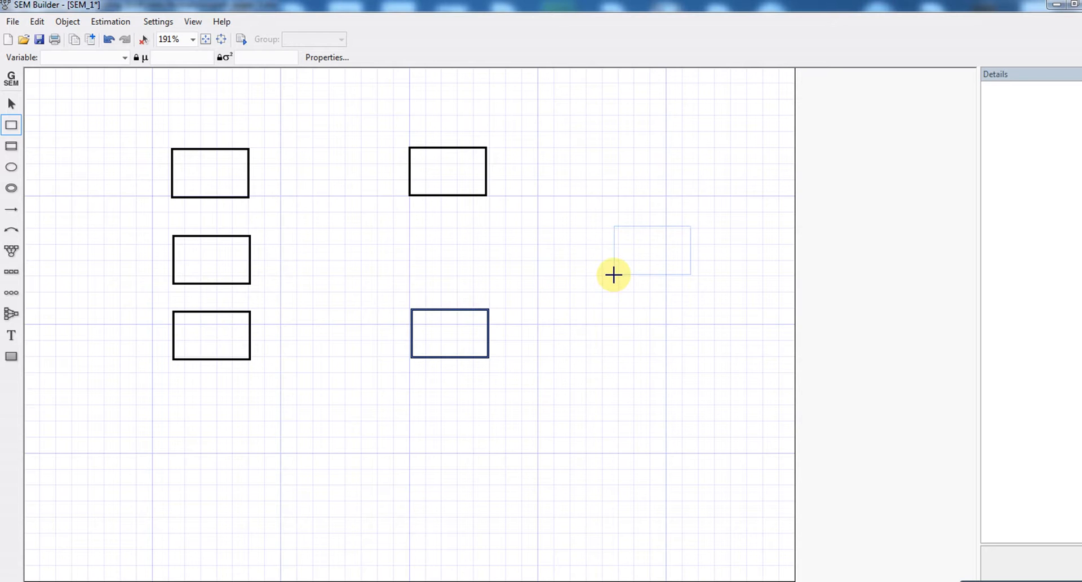
left_click(614, 274)
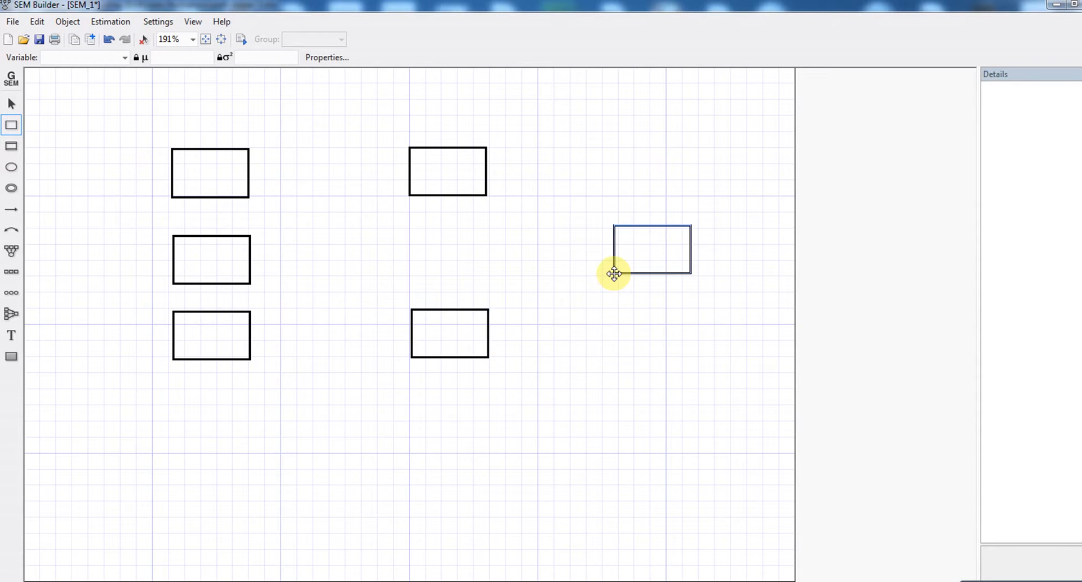
left_click(12, 107)
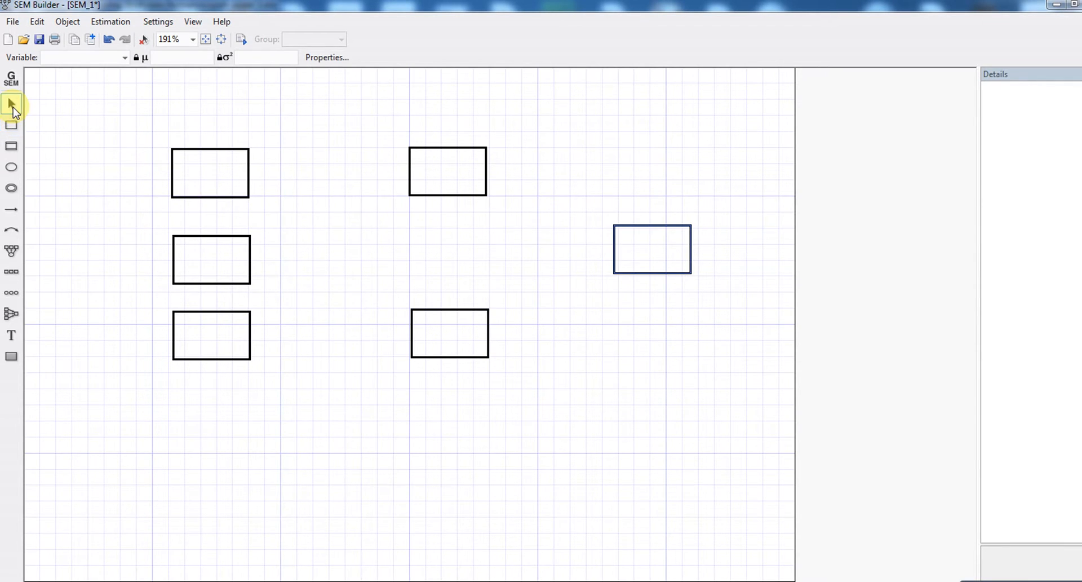
Step: Assign the variable certain to the top box of the diagram's left column
left_click(70, 23)
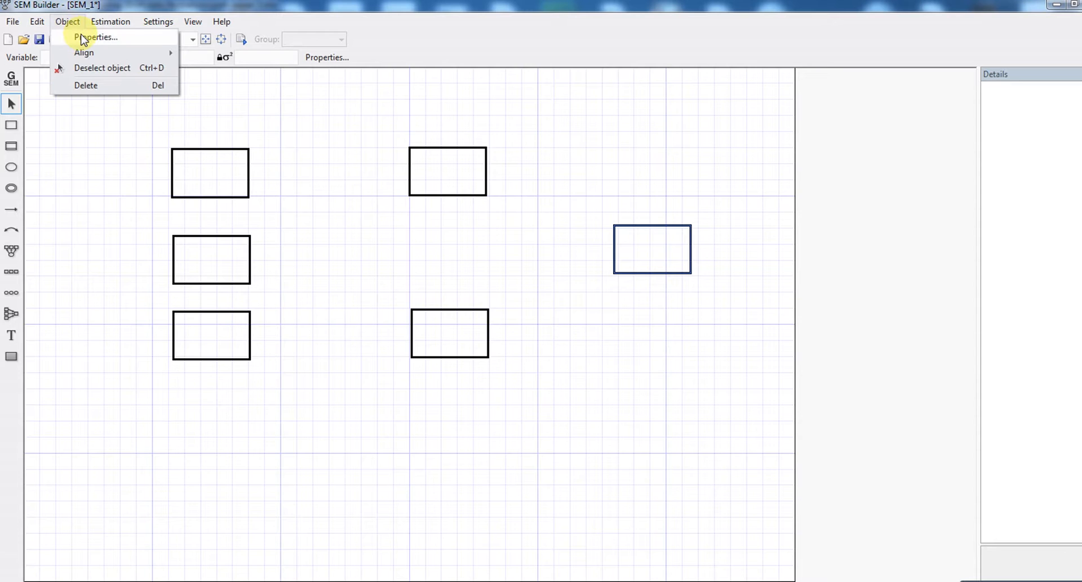
left_click(242, 73)
left_click(228, 172)
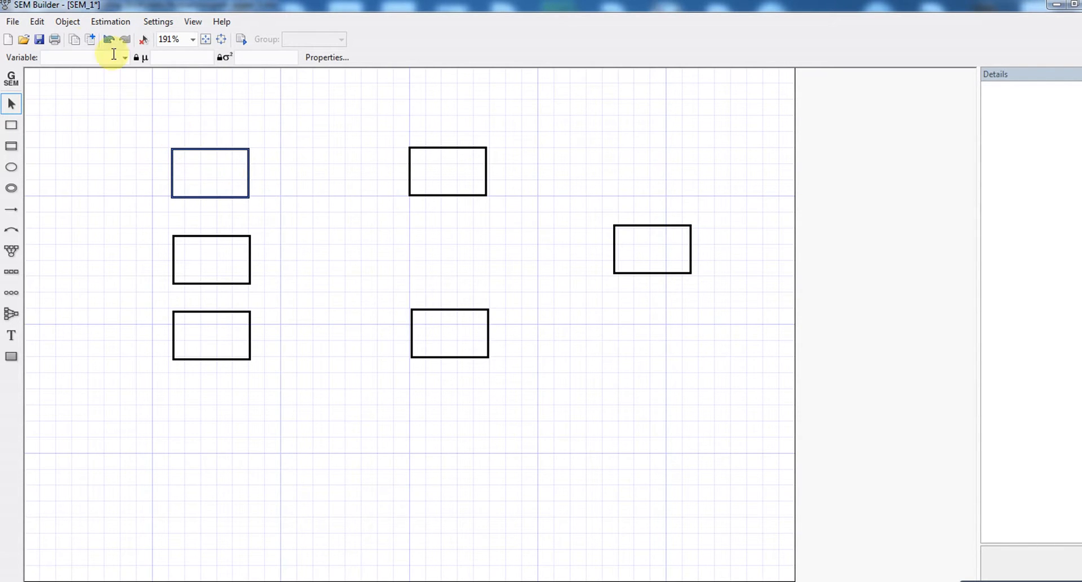
left_click(68, 21)
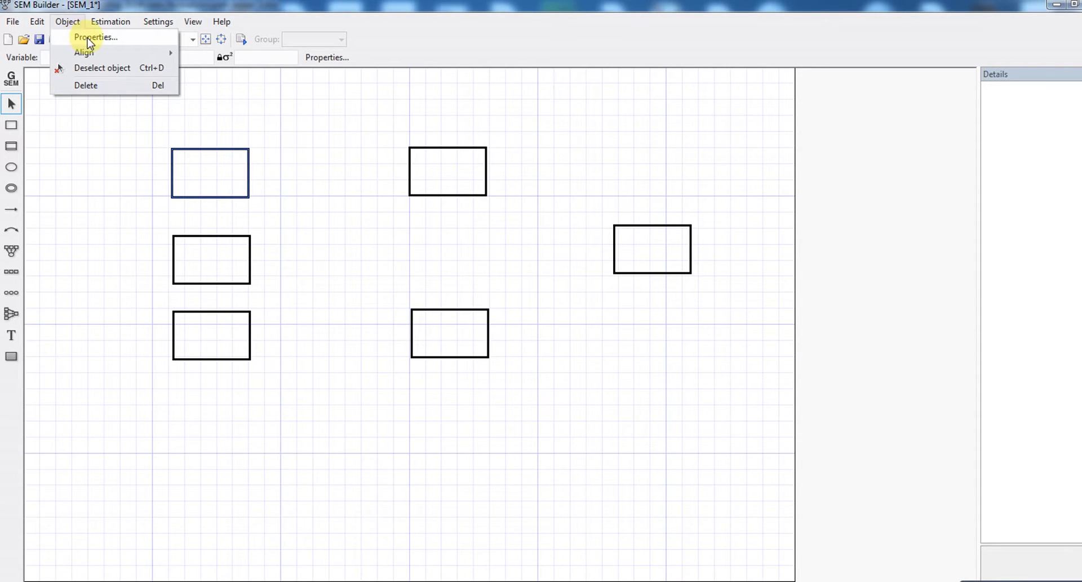
left_click(90, 38)
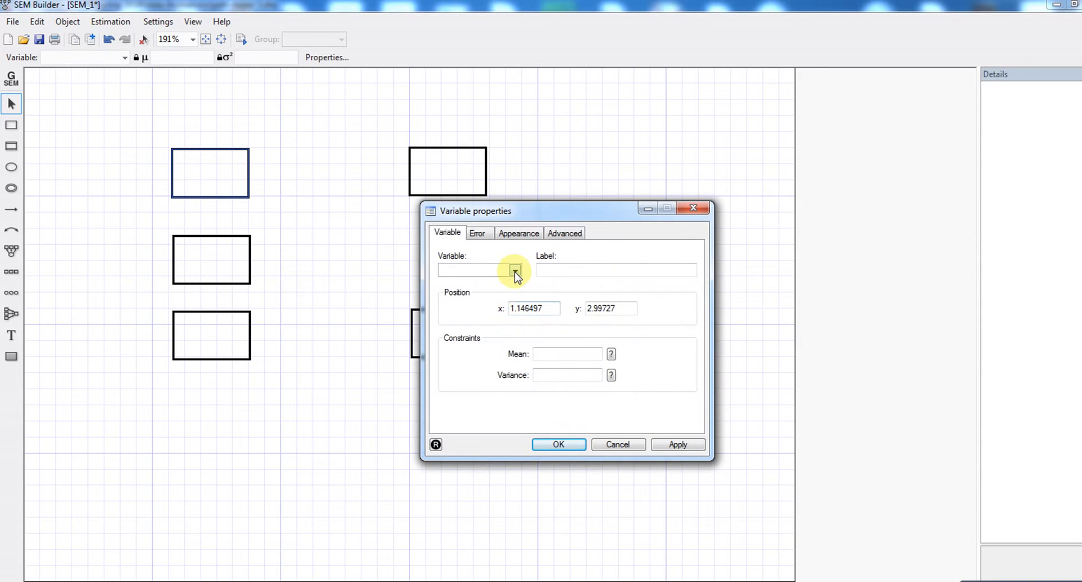
left_click(515, 270)
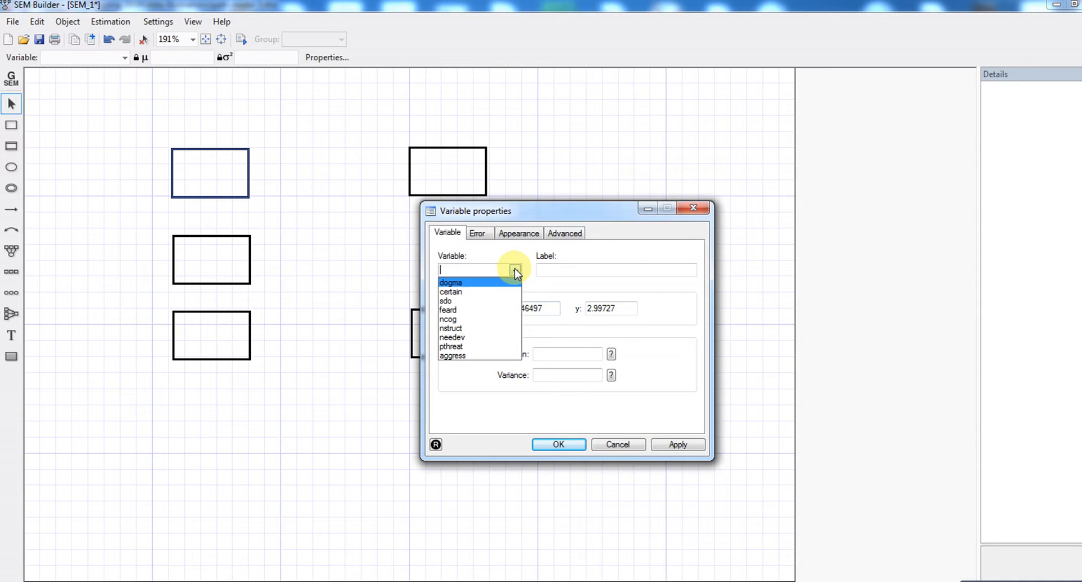
left_click(494, 292)
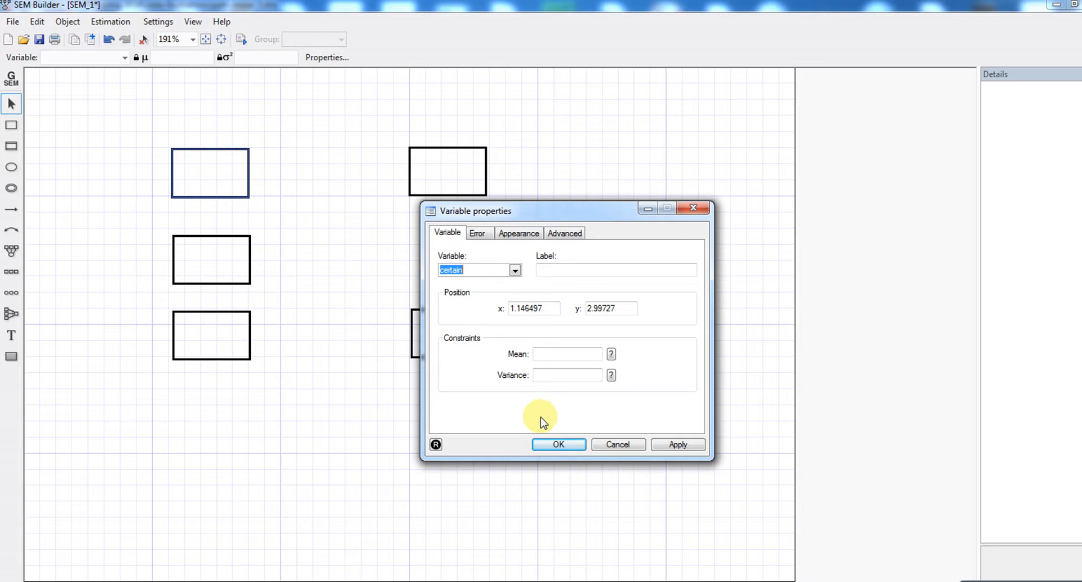
left_click(558, 444)
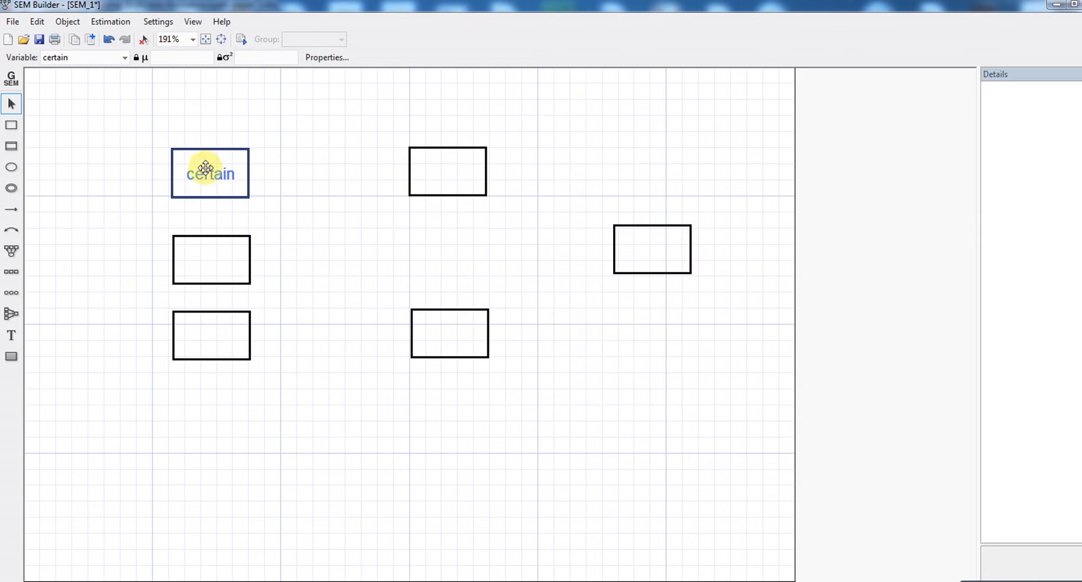
Step: Assign the variable ncog to the middle box of the diagram's left column
left_click(209, 254)
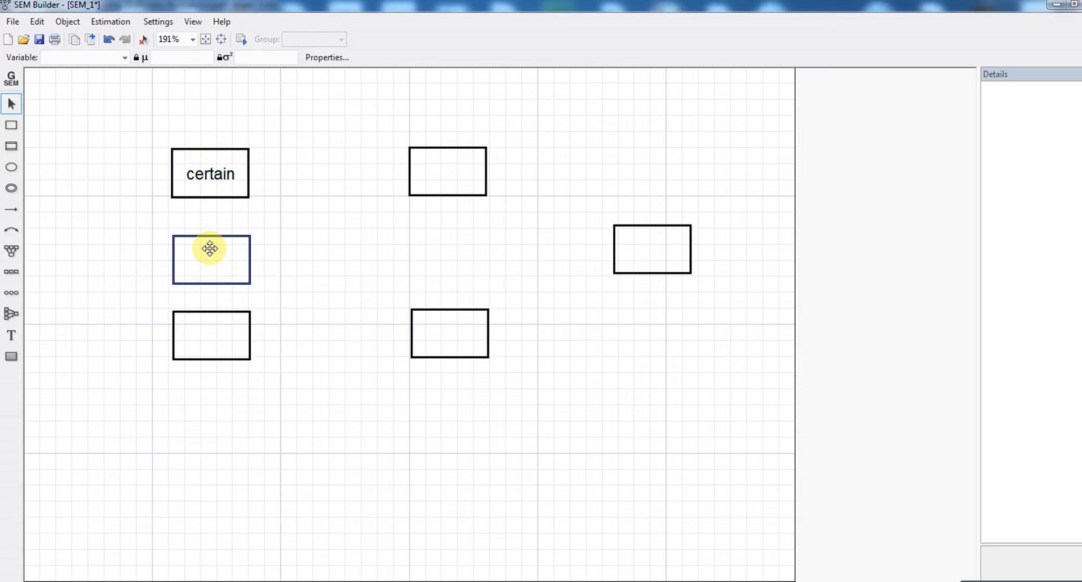
left_click(78, 24)
left_click(81, 38)
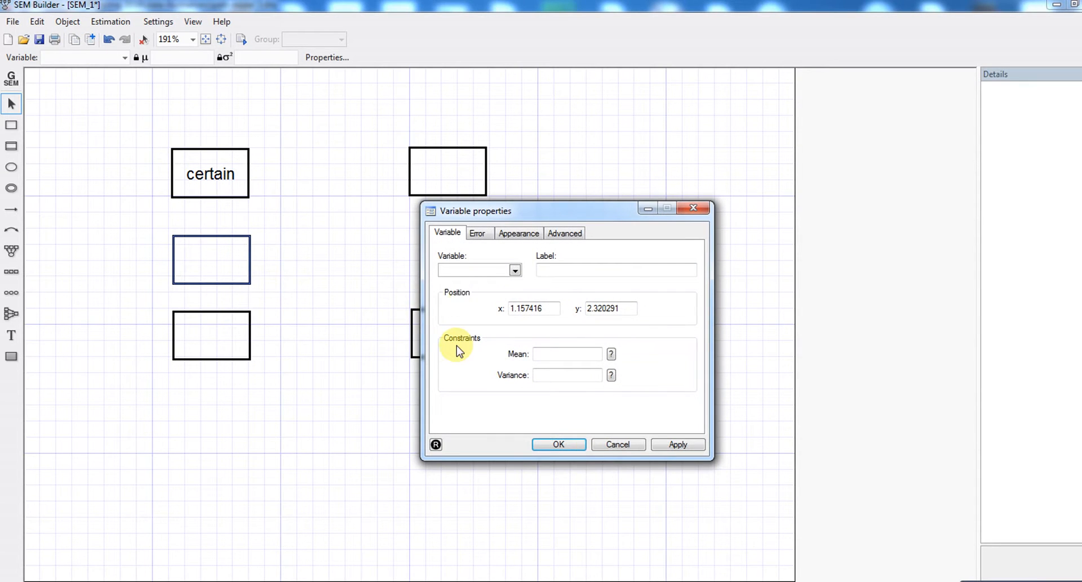
left_click(514, 270)
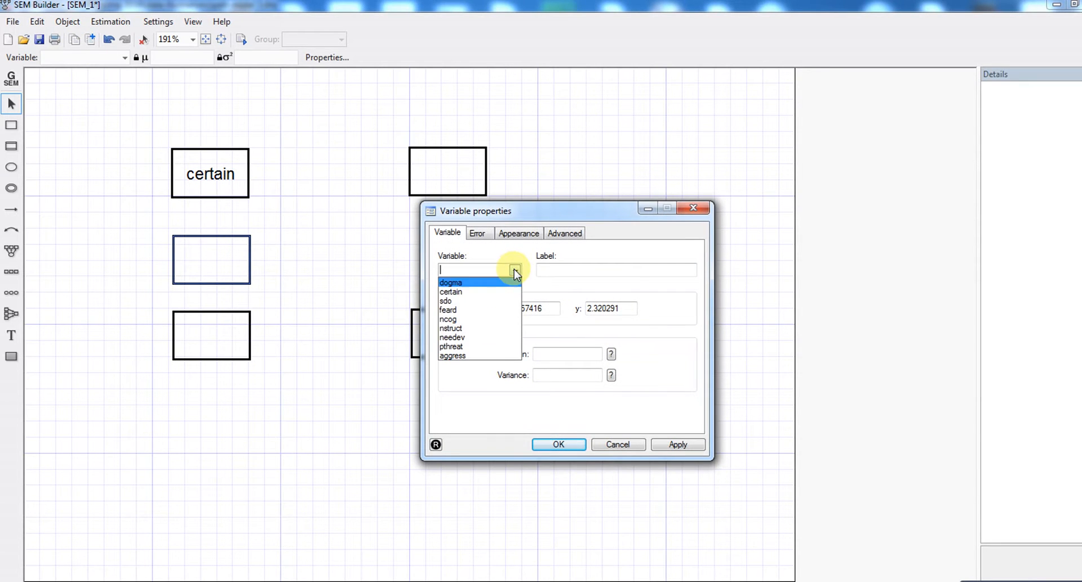
left_click(488, 320)
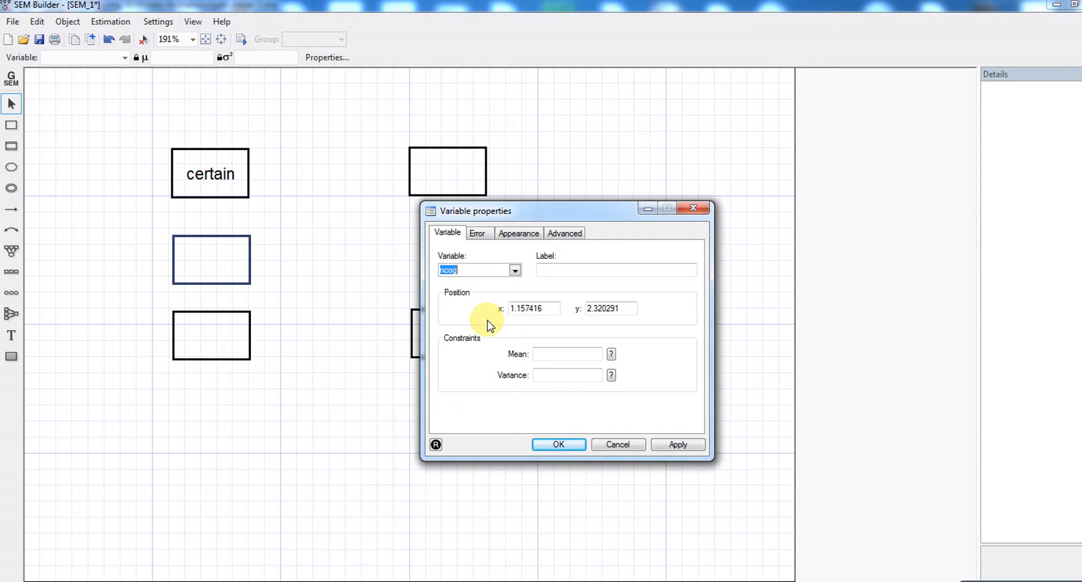
left_click(557, 445)
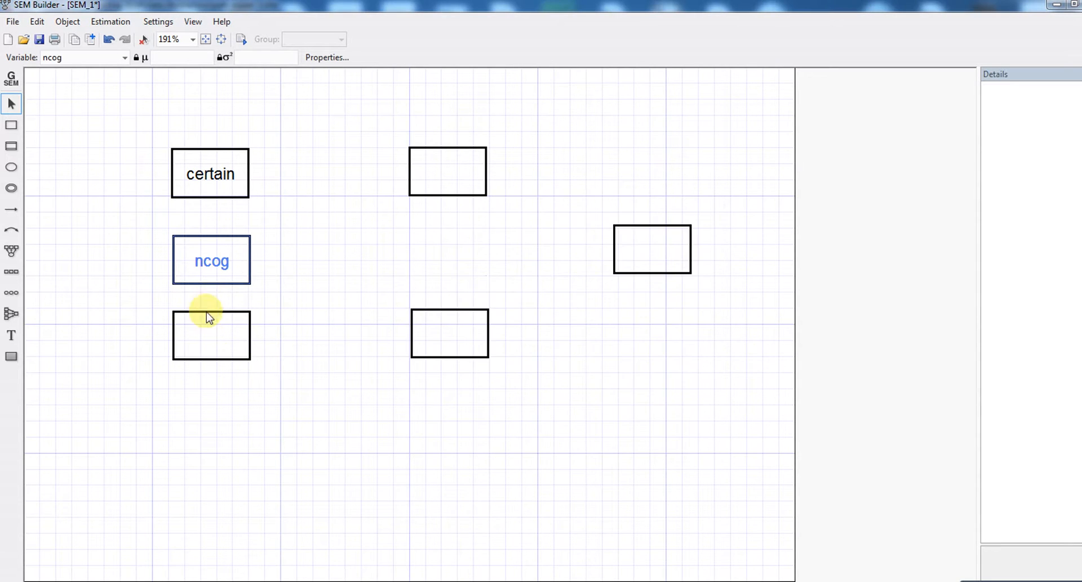
Step: Assign the variable nstruct to the bottom box of the diagram's left column
left_click(214, 328)
left_click(69, 23)
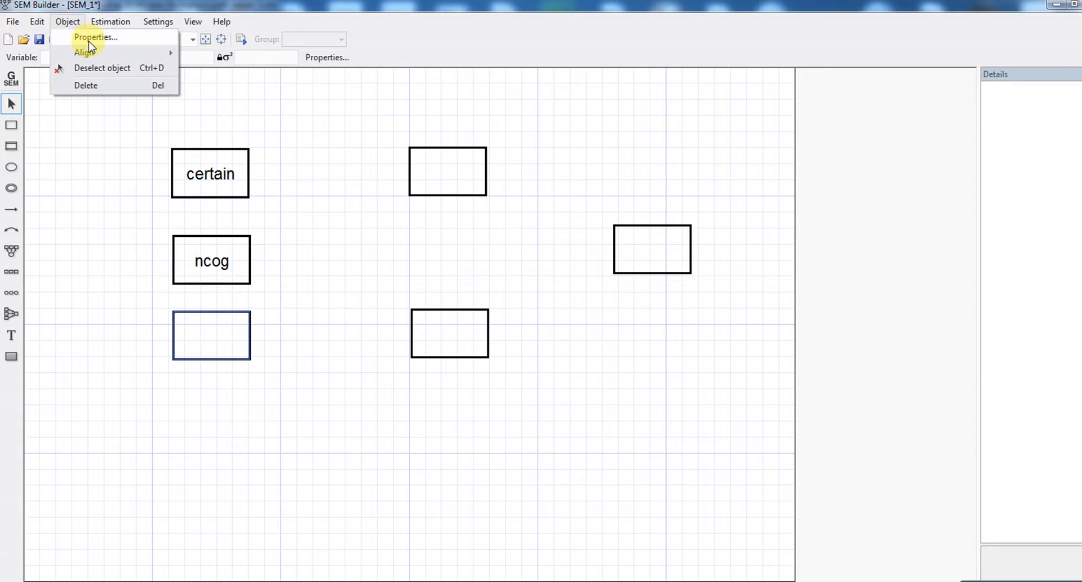
left_click(94, 40)
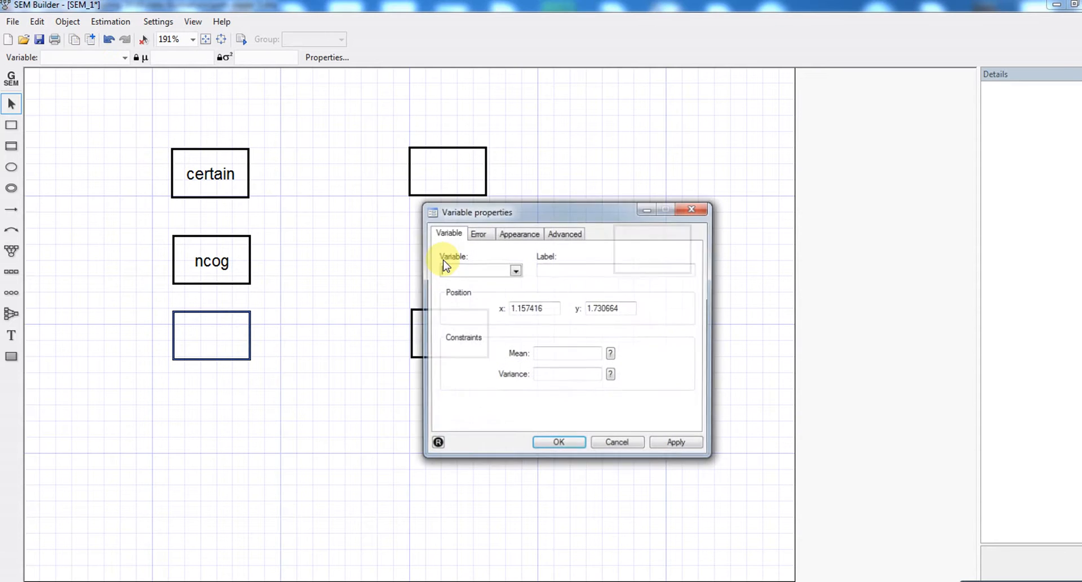
left_click(515, 271)
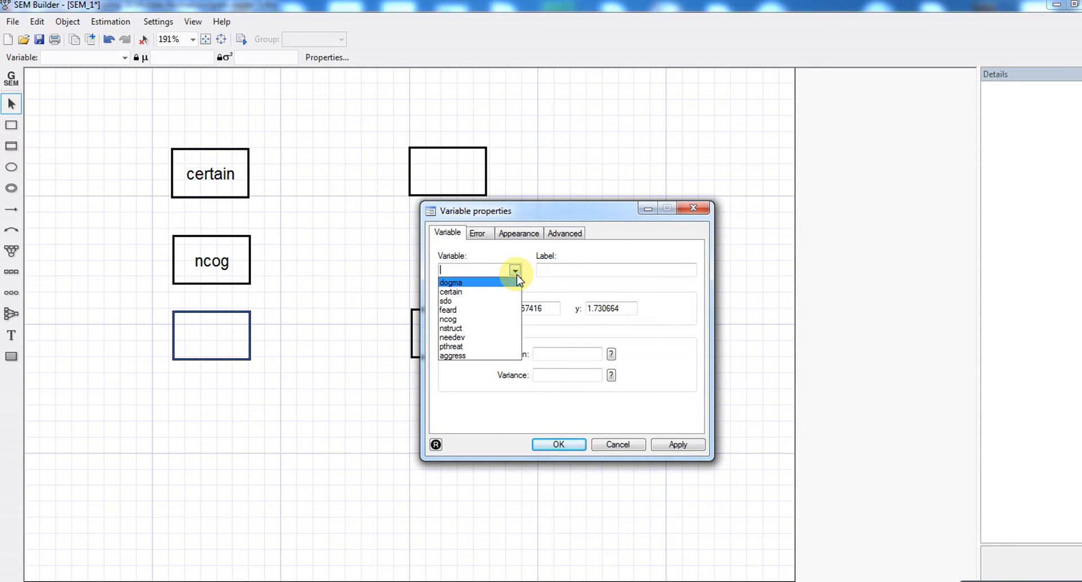
left_click(495, 327)
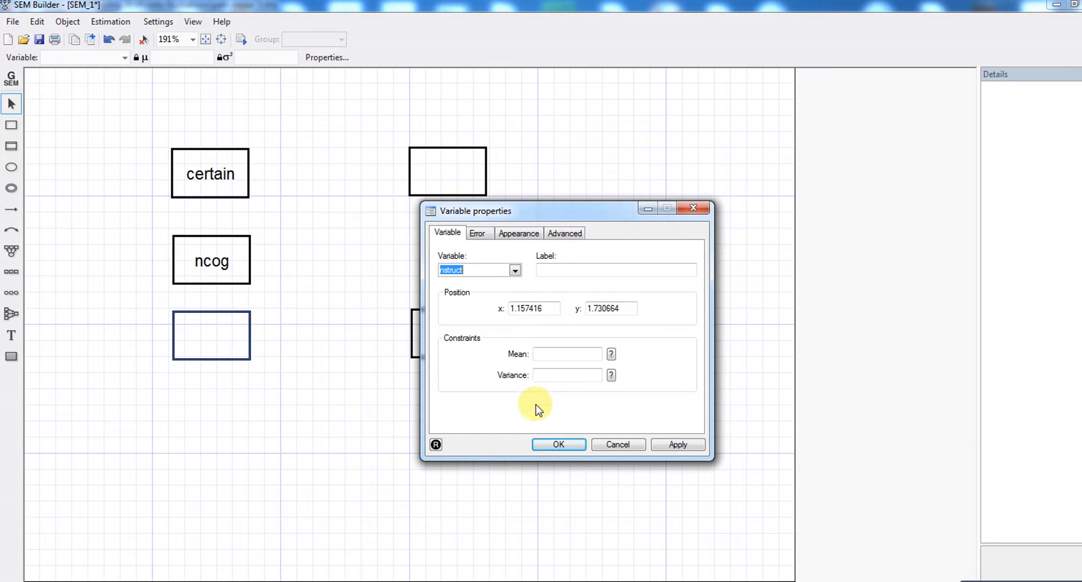
left_click(559, 445)
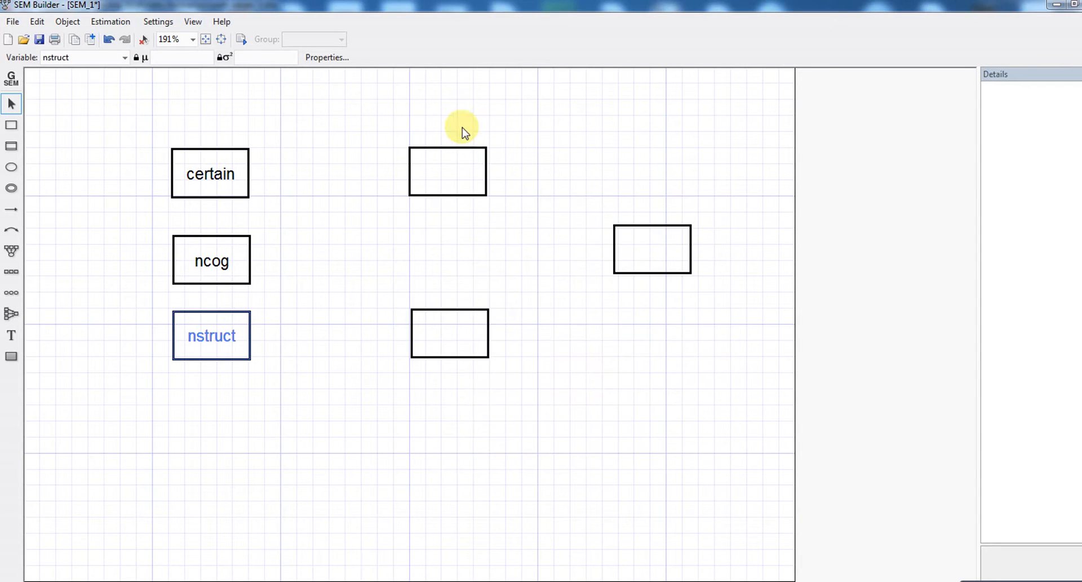
Step: Assign the variable dogma to the upper box of the diagram's middle column
left_click(449, 164)
left_click(68, 22)
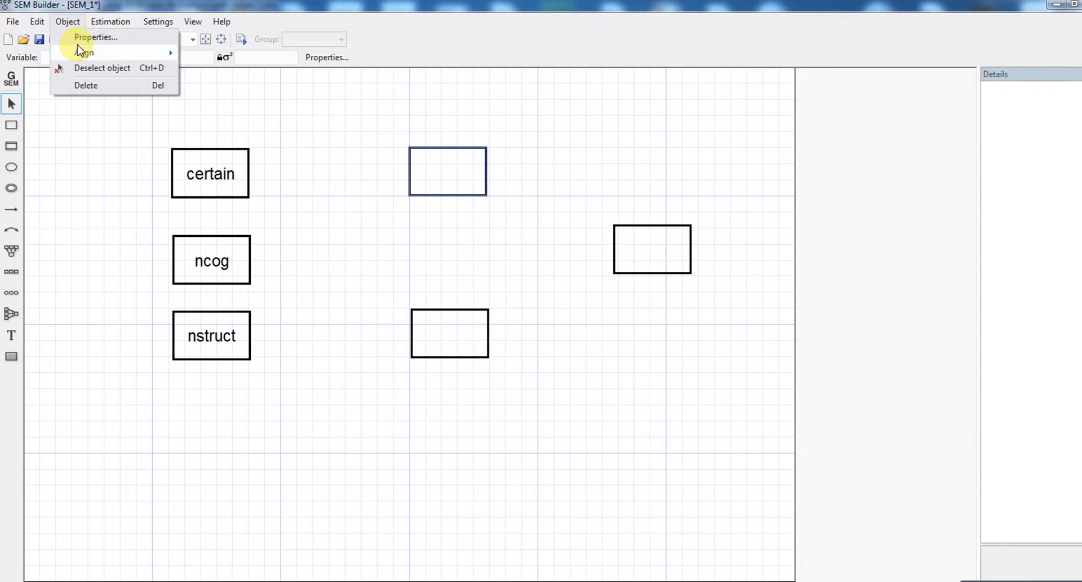
left_click(83, 38)
left_click(515, 270)
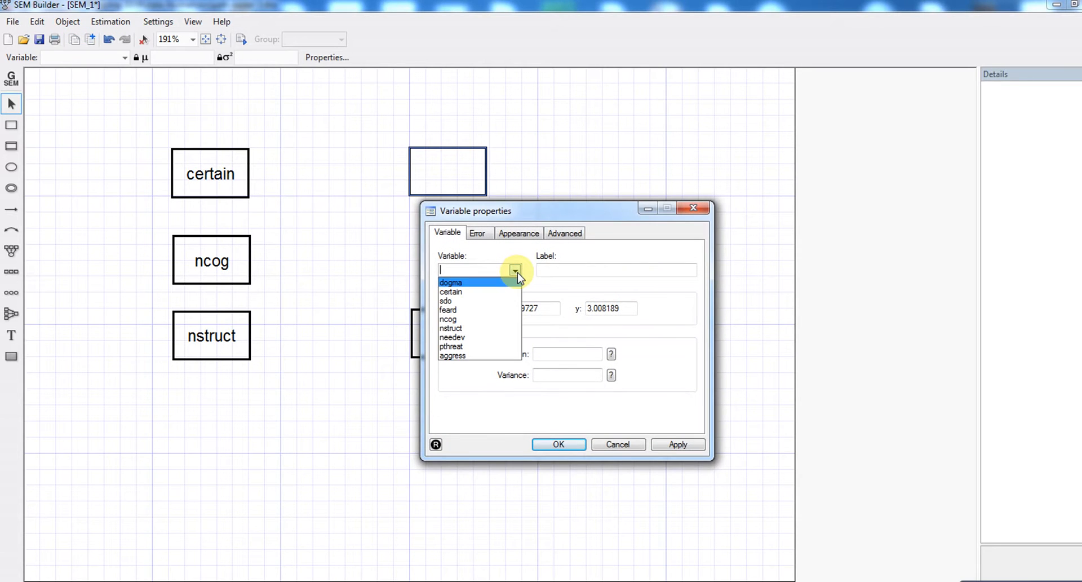
left_click(495, 285)
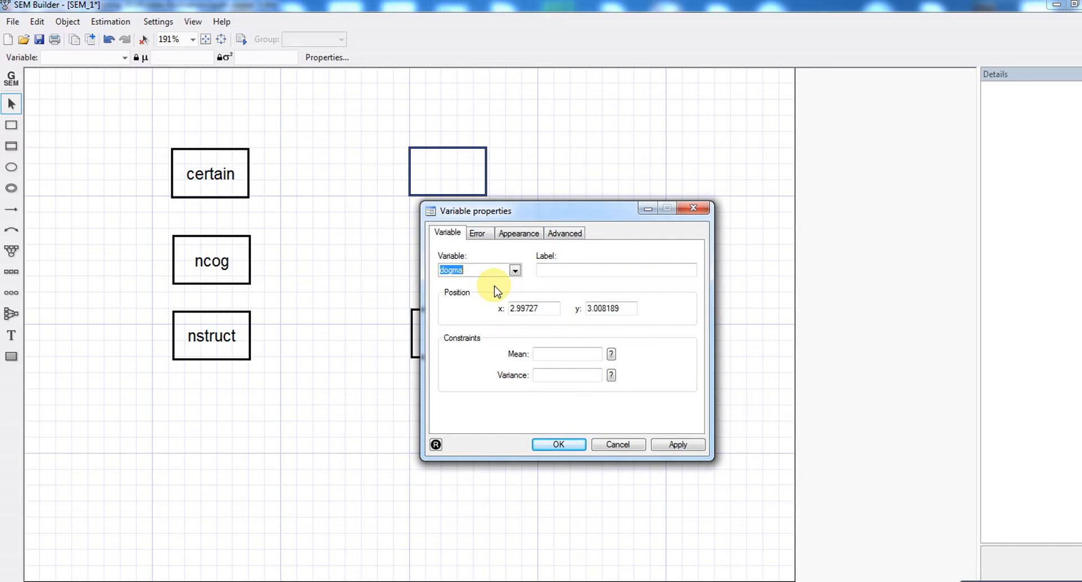
left_click(573, 449)
Step: Assign the variable pthreat to the lower box of the diagram's middle column
left_click(438, 317)
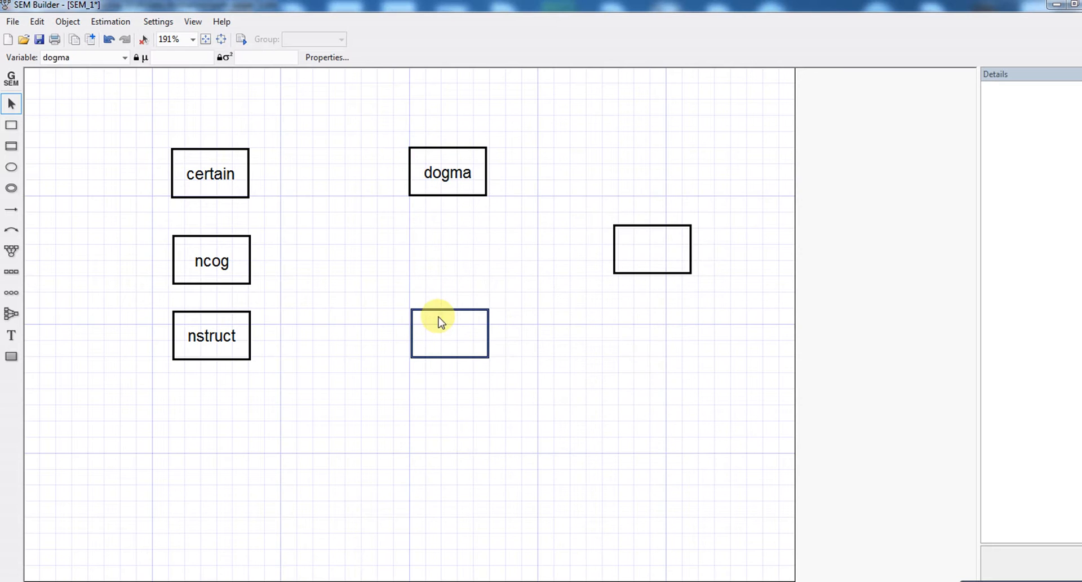
left_click(73, 25)
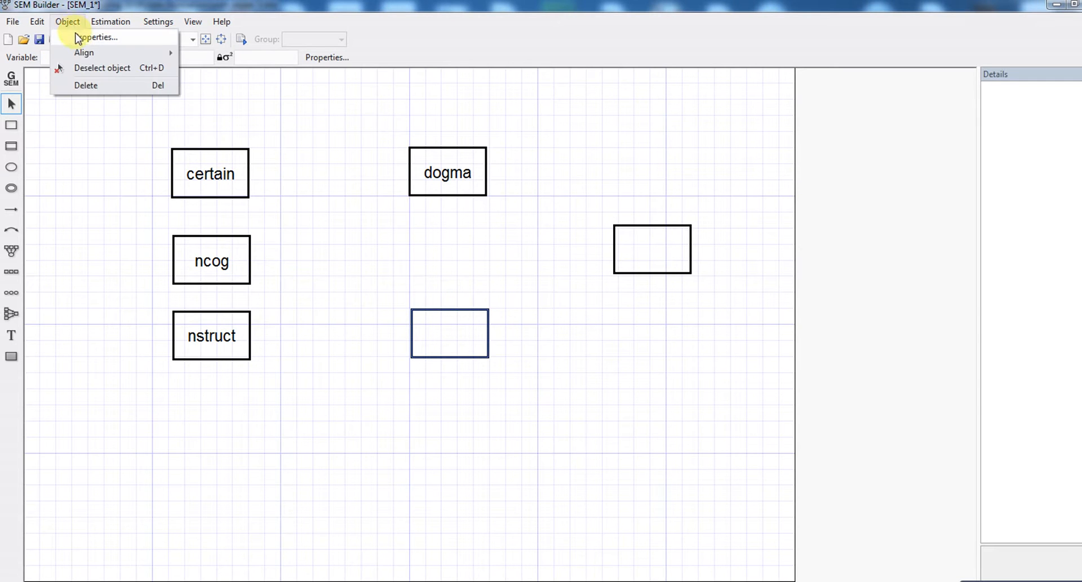
left_click(79, 37)
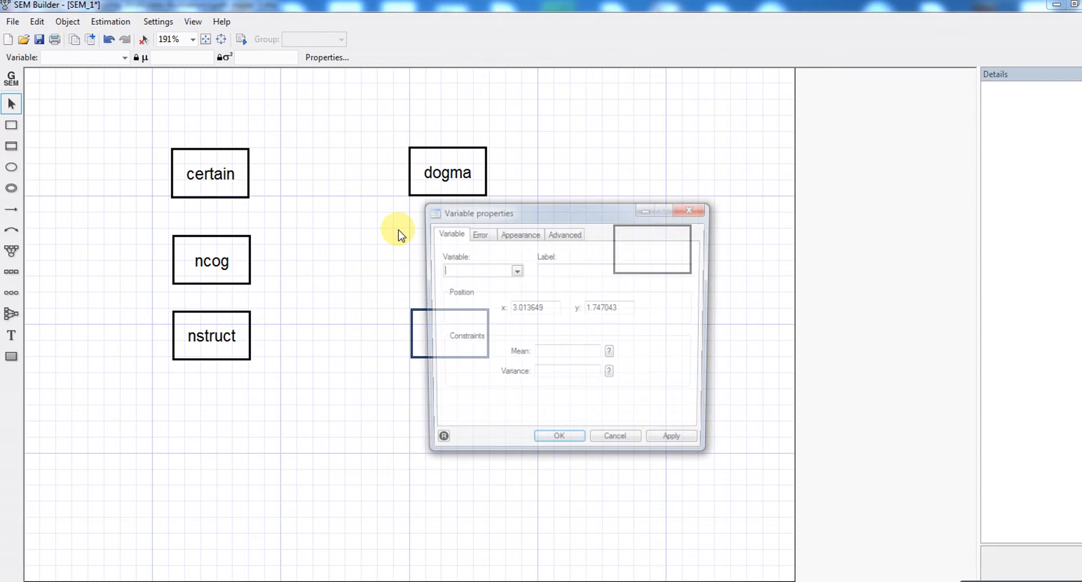
left_click(514, 272)
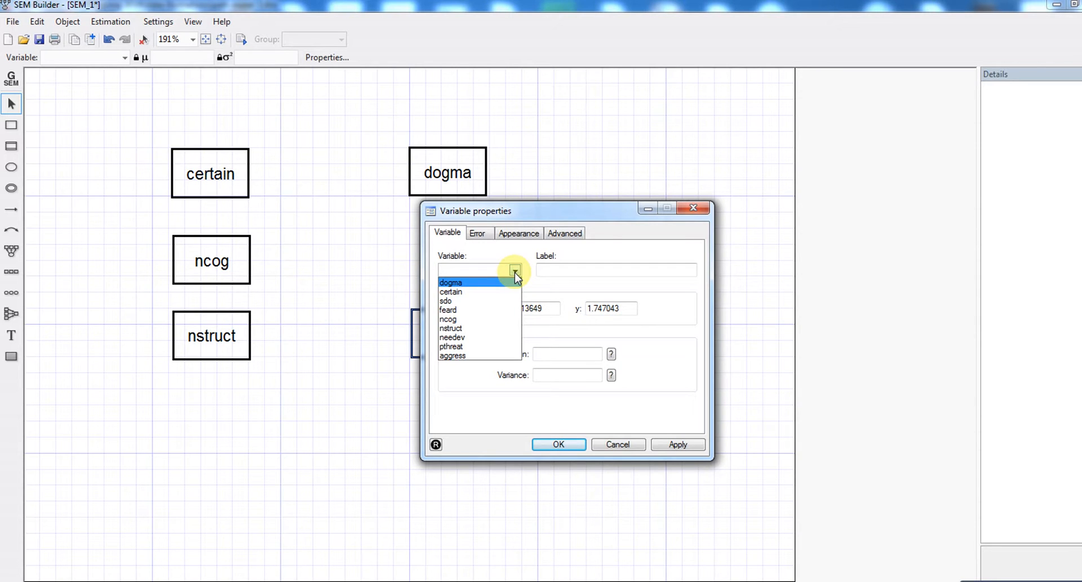
left_click(482, 346)
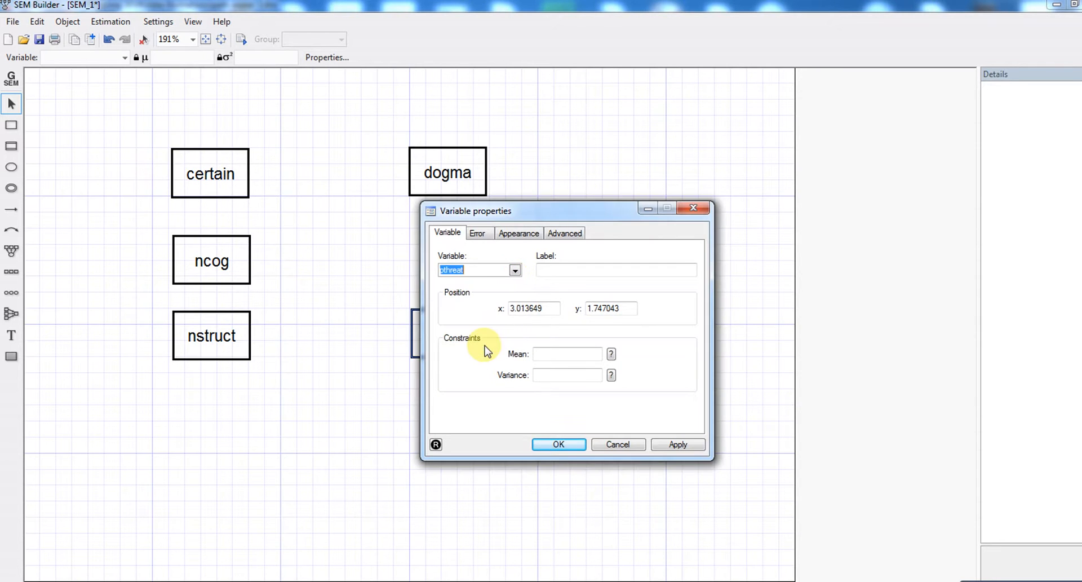
left_click(548, 446)
Step: Assign the variable aggress to the single empty box at the diagram's far end, beyond the dogma and pthreat column
left_click(637, 269)
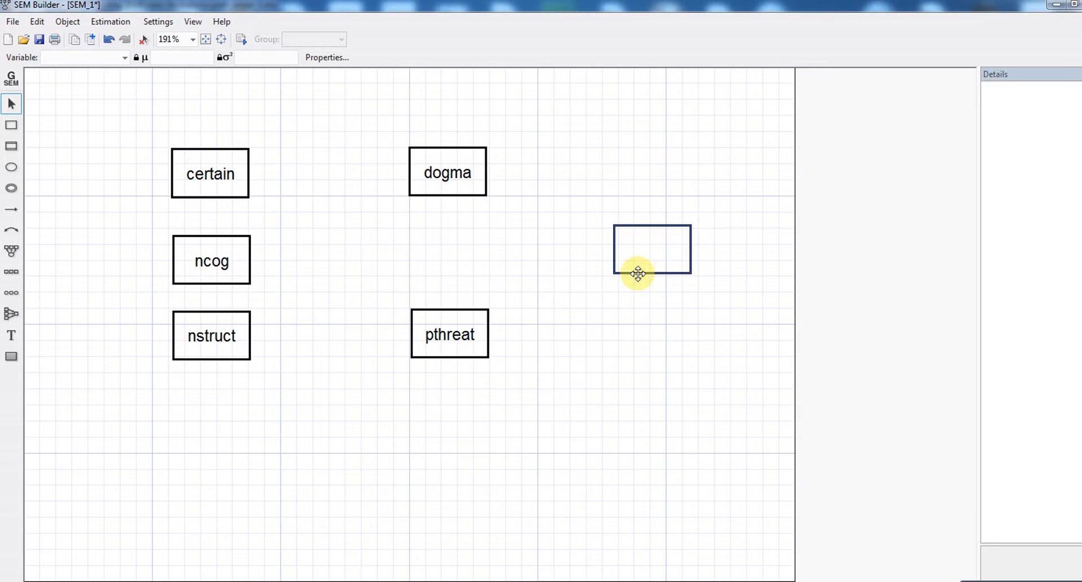
left_click(68, 21)
left_click(77, 34)
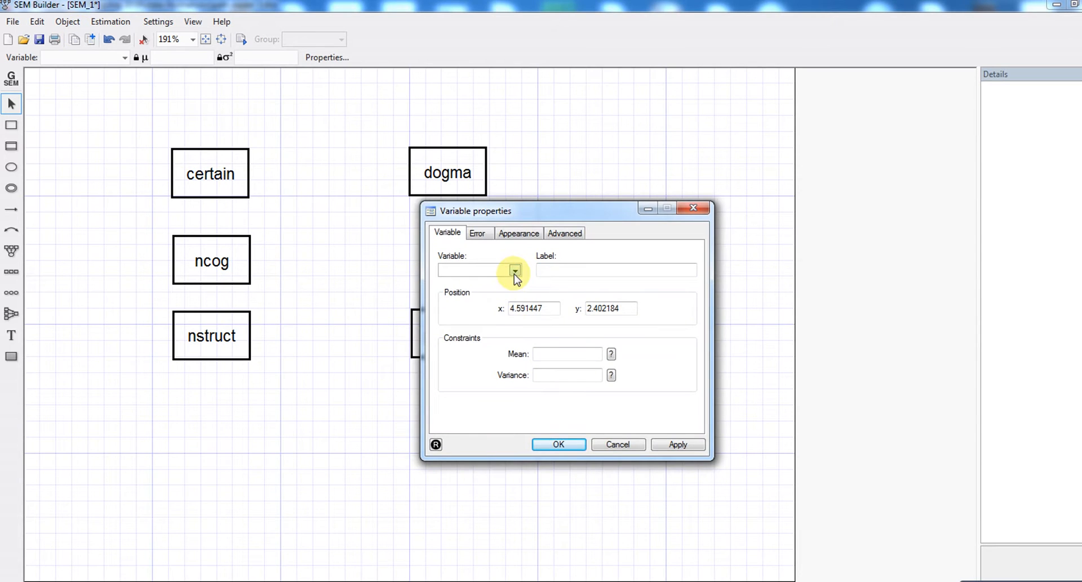
left_click(514, 270)
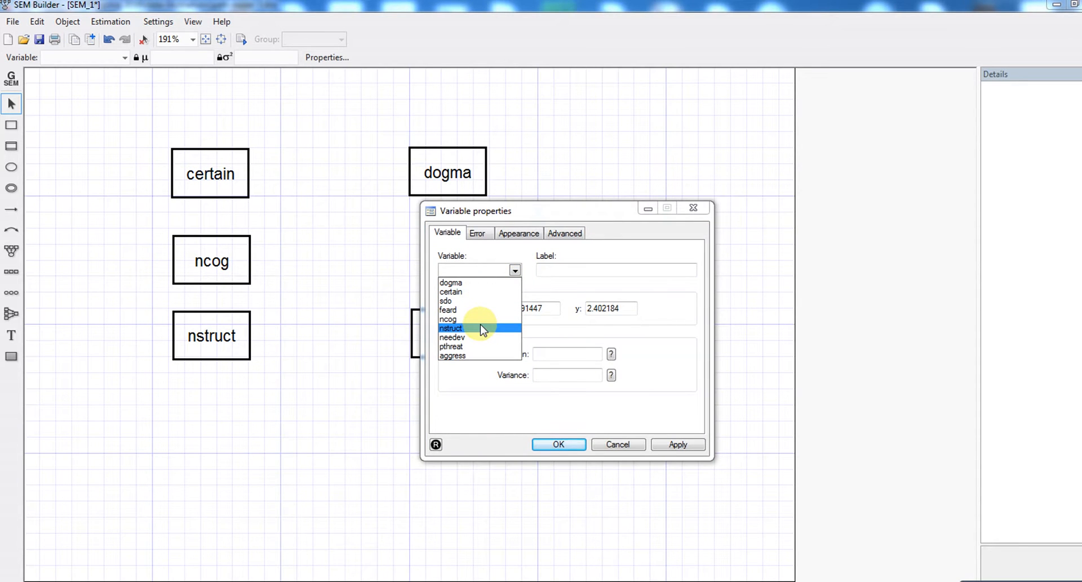
left_click(480, 356)
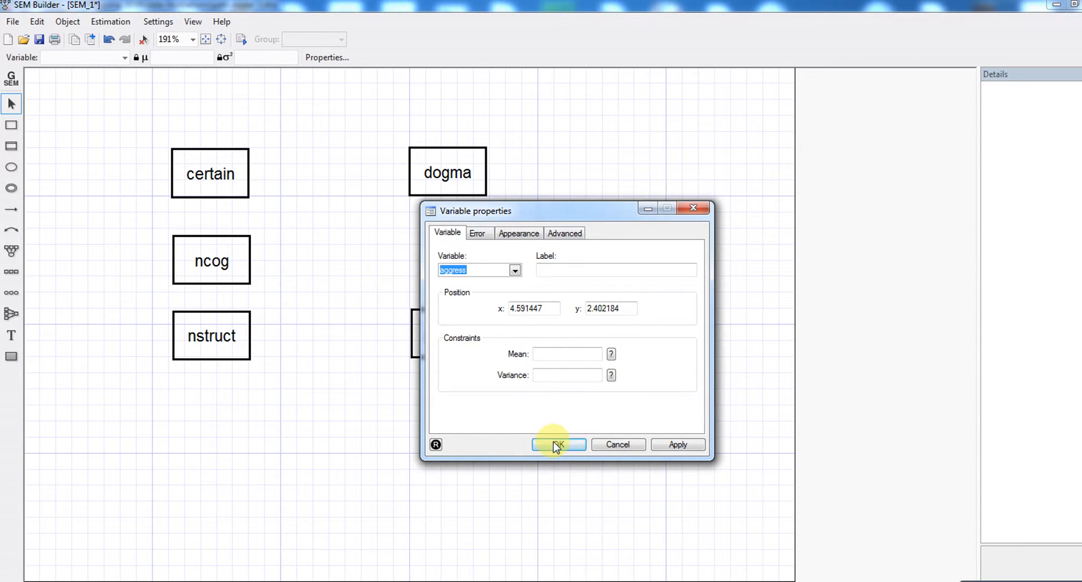
left_click(555, 444)
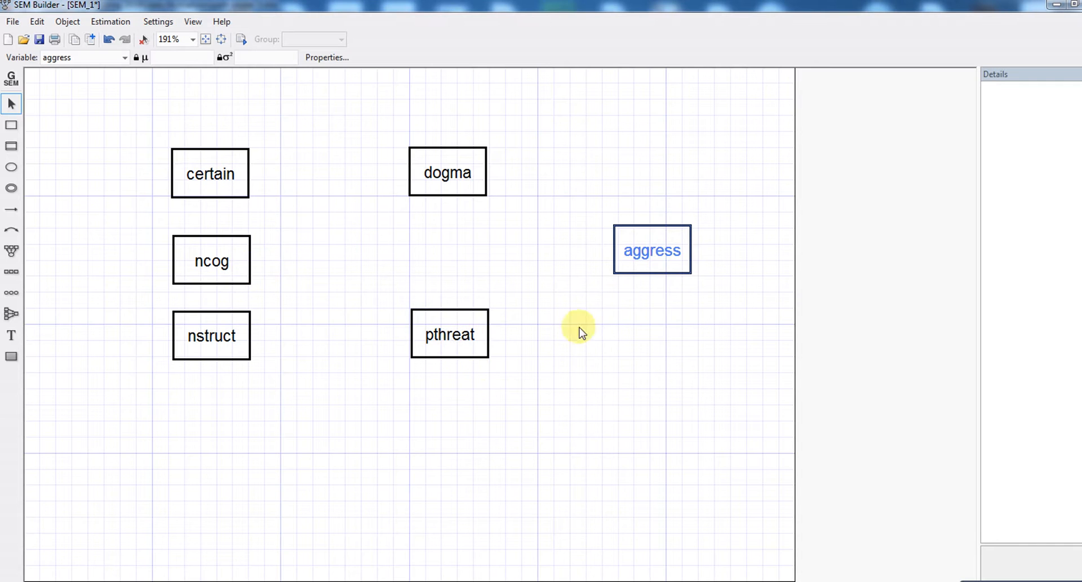
left_click(610, 331)
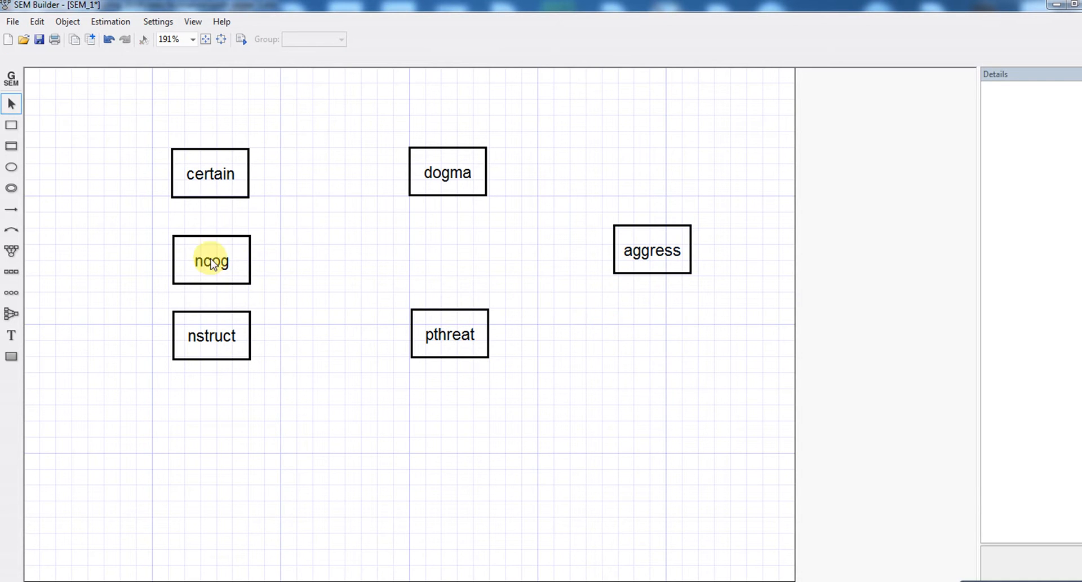
Step: Draw a directed path from certain to dogma
left_click(12, 210)
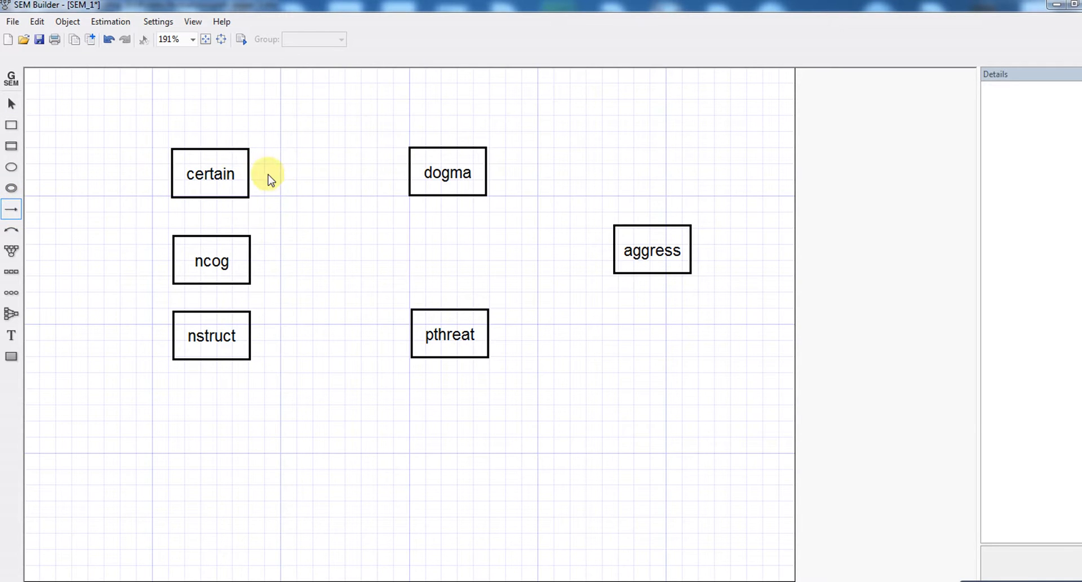
left_click_drag(248, 173, 410, 174)
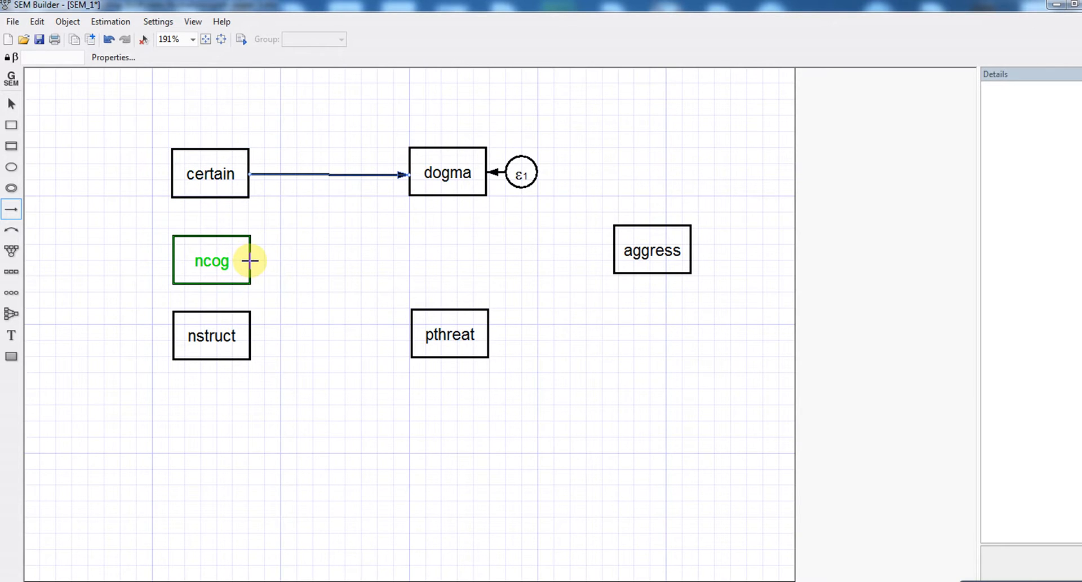
left_click_drag(250, 261, 408, 175)
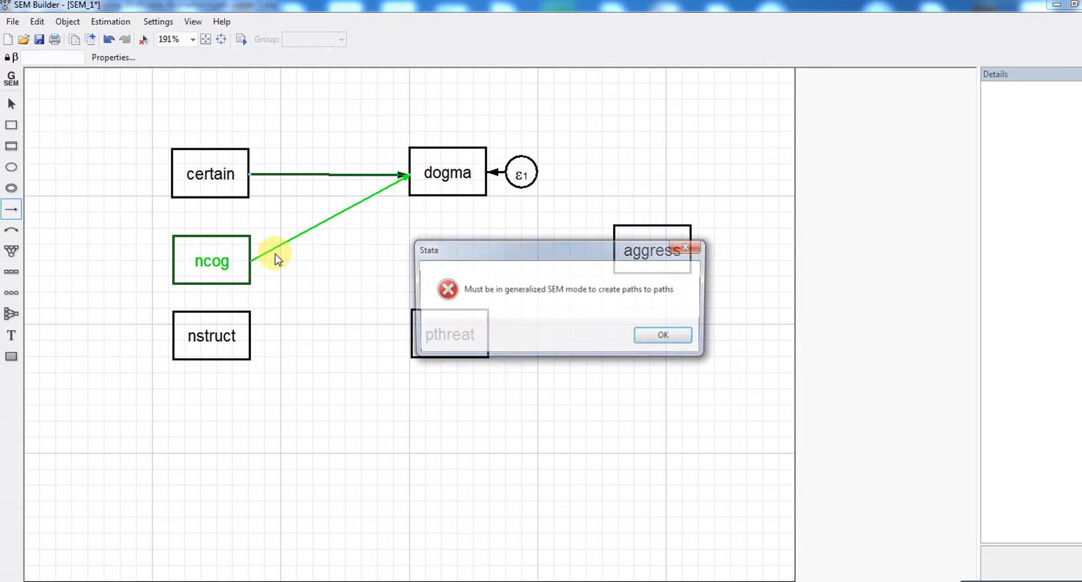
left_click(648, 334)
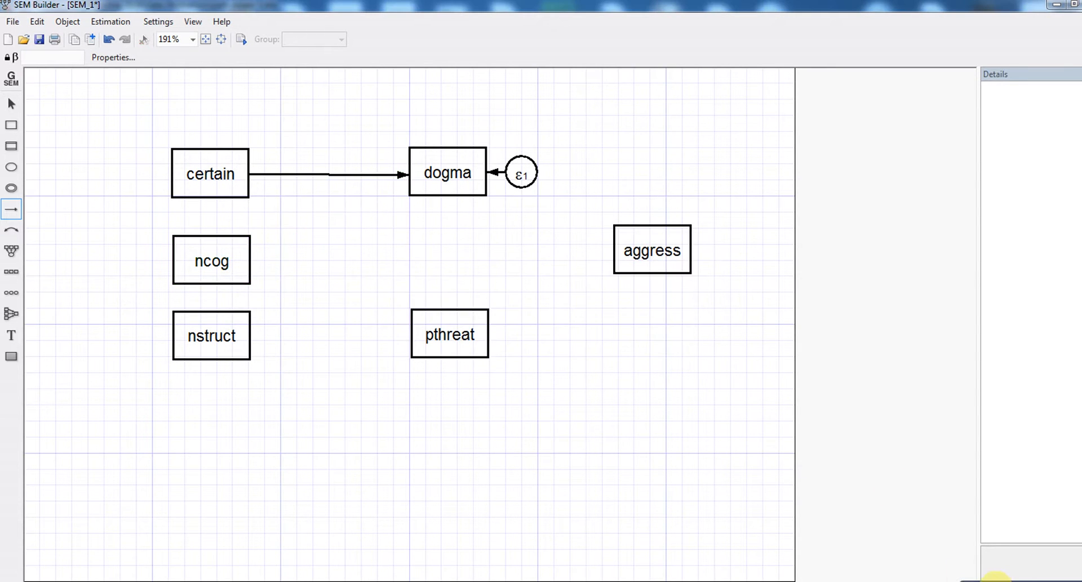
key("s")
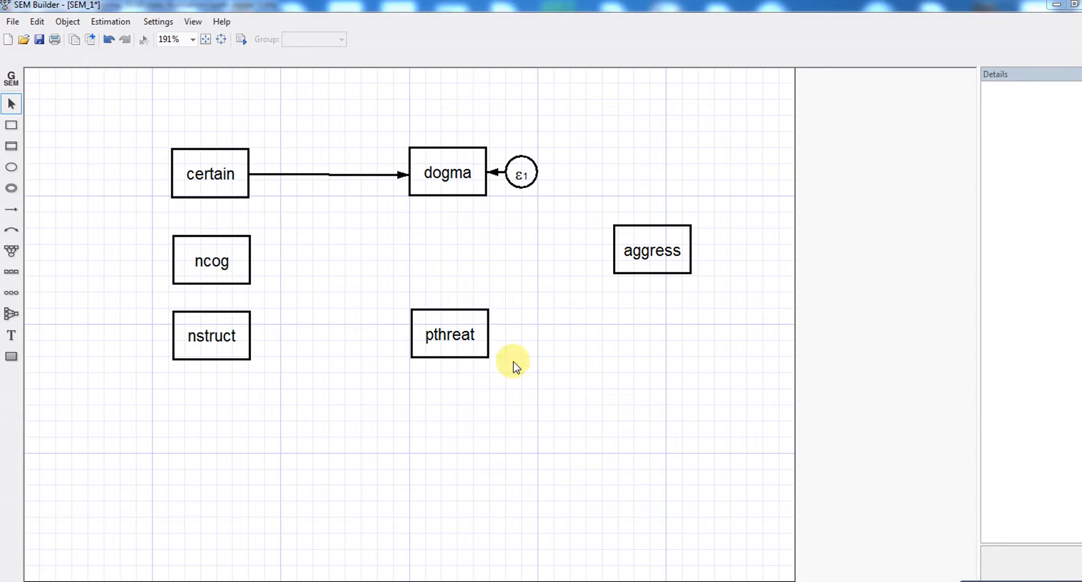
Step: Draw directed paths from ncog to dogma, from nstruct to pthreat, and from ncog to pthreat
left_click(12, 209)
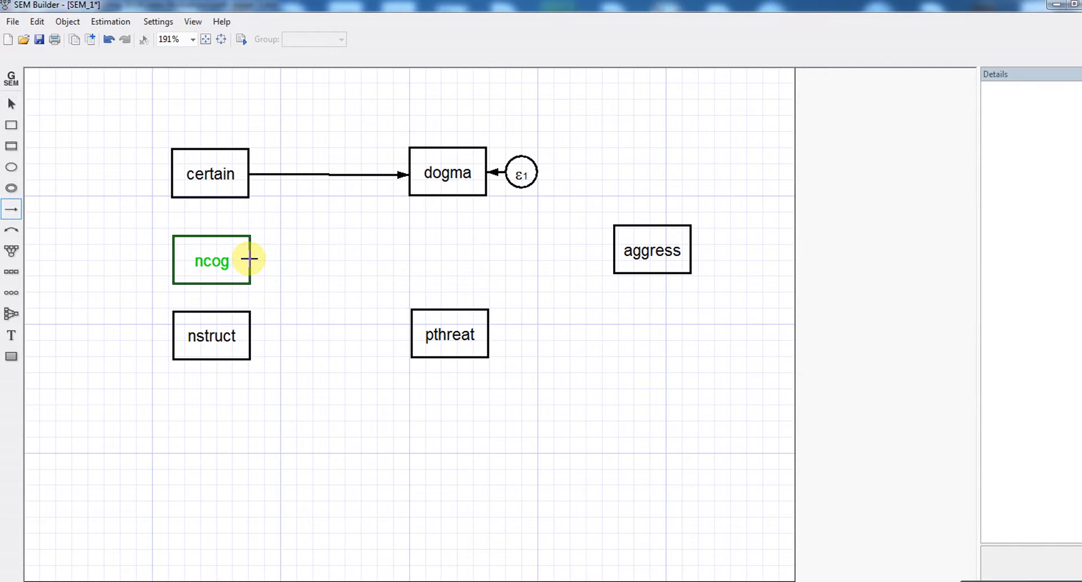
left_click_drag(249, 259, 411, 171)
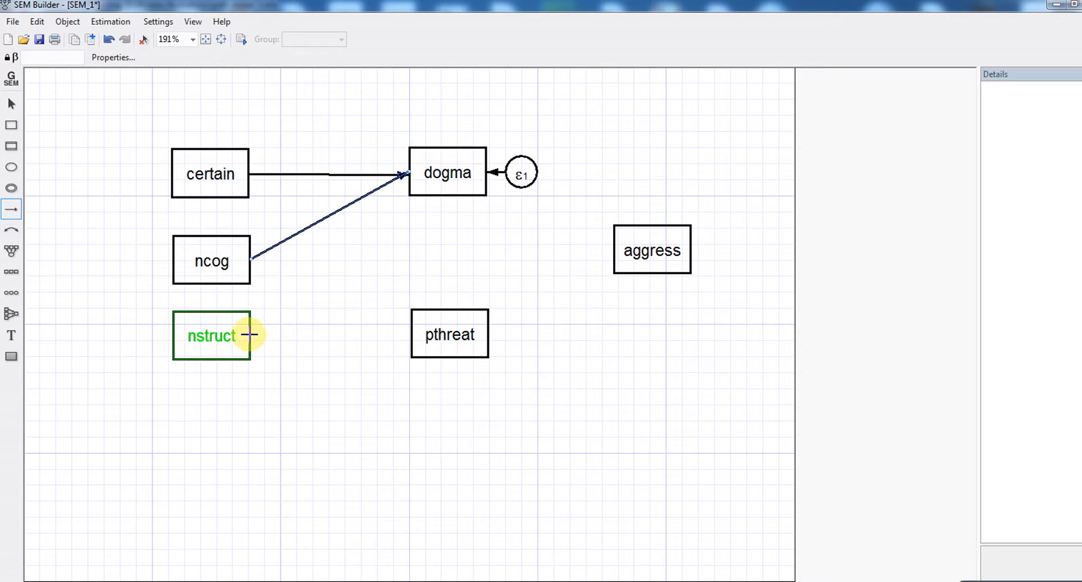
left_click_drag(249, 334, 419, 333)
left_click_drag(244, 259, 415, 331)
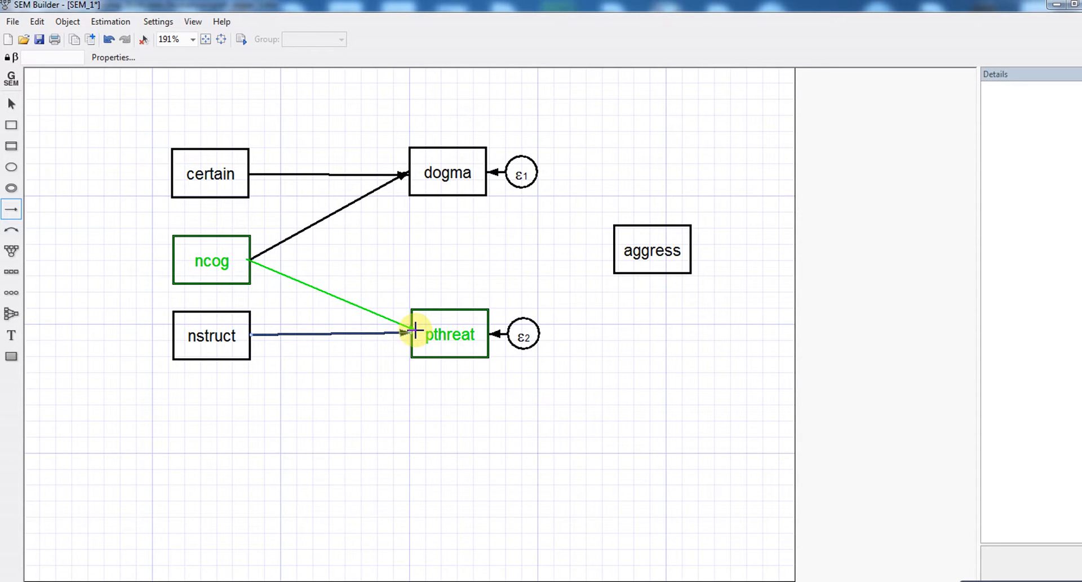
left_click_drag(415, 332, 416, 332)
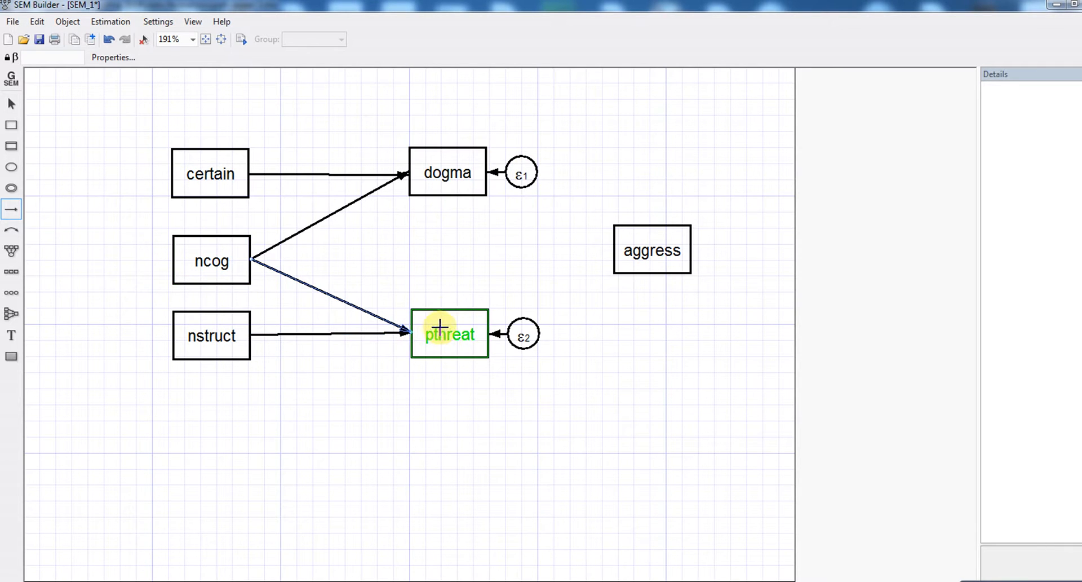
Step: Draw directed paths from pthreat to dogma and from pthreat to aggress
left_click_drag(453, 311, 452, 186)
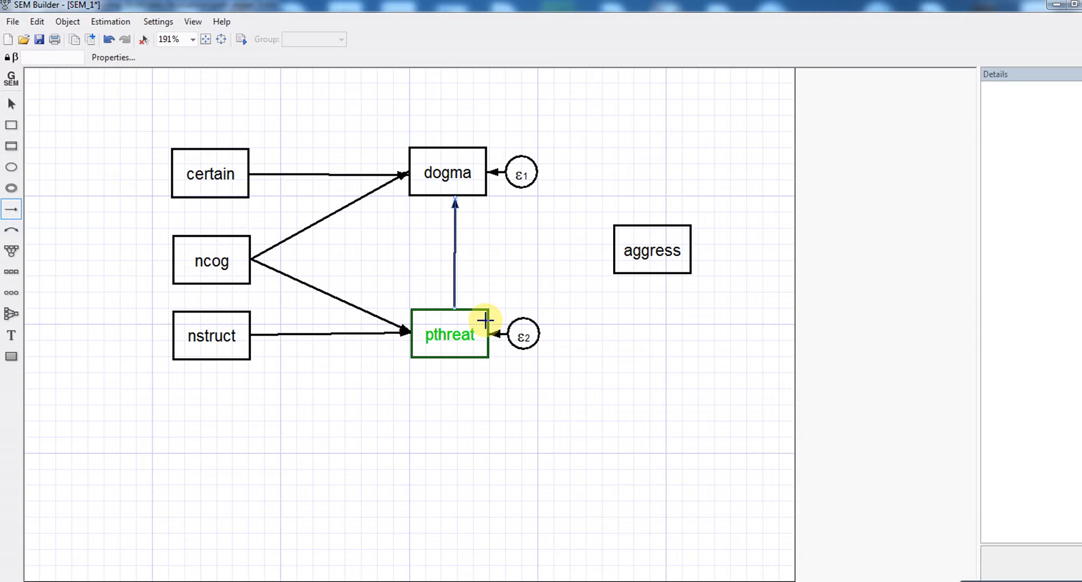
left_click_drag(485, 320, 620, 247)
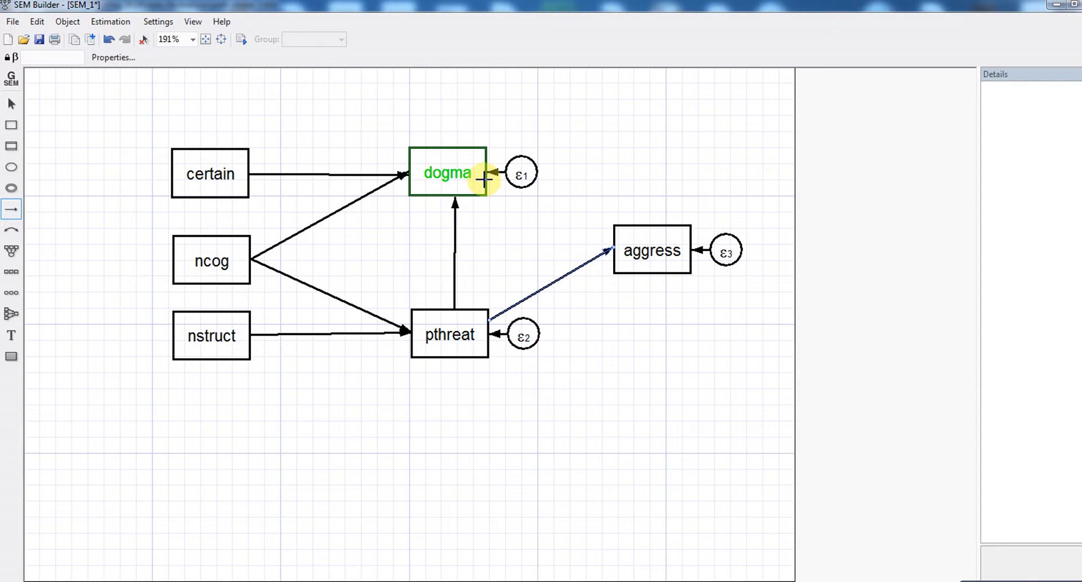
left_click_drag(512, 201, 616, 252)
left_click(662, 336)
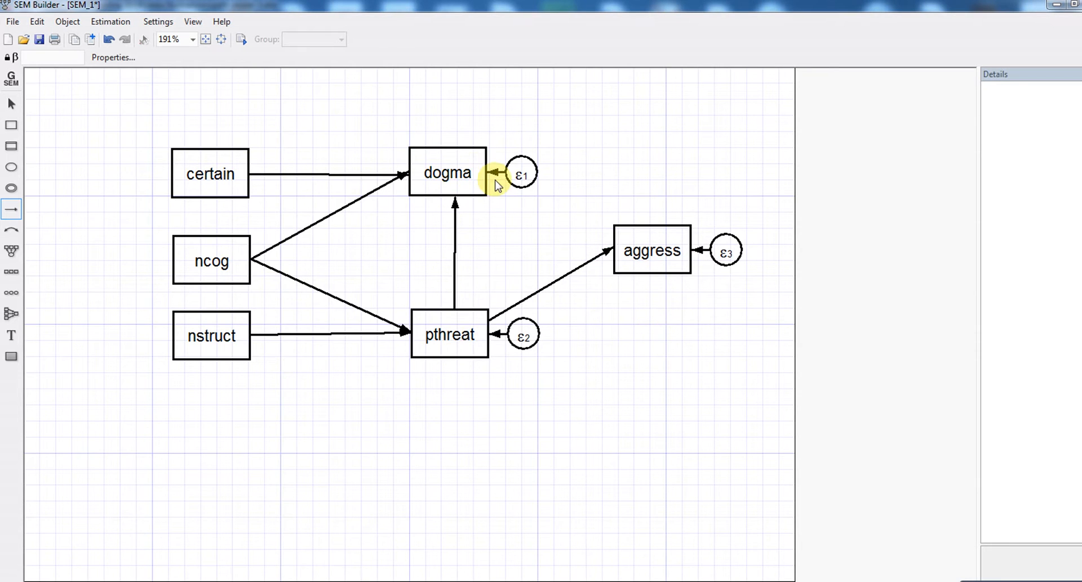
left_click(11, 104)
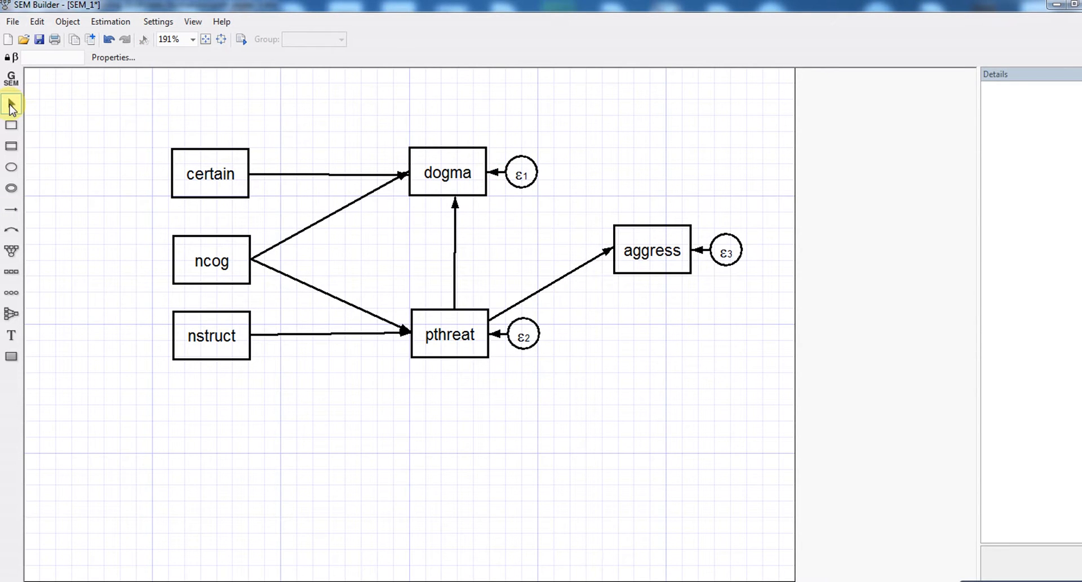
Step: Draw a directed path from dogma to aggress
left_click(11, 212)
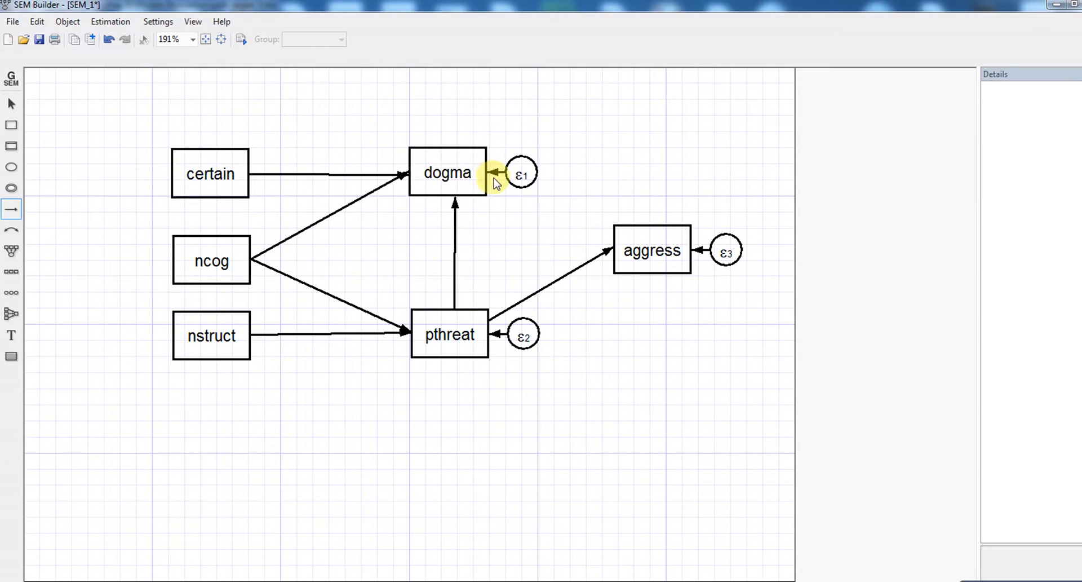
mouse_move(486, 175)
left_mouse_down()
mouse_move(570, 232)
mouse_move(614, 247)
left_mouse_up()
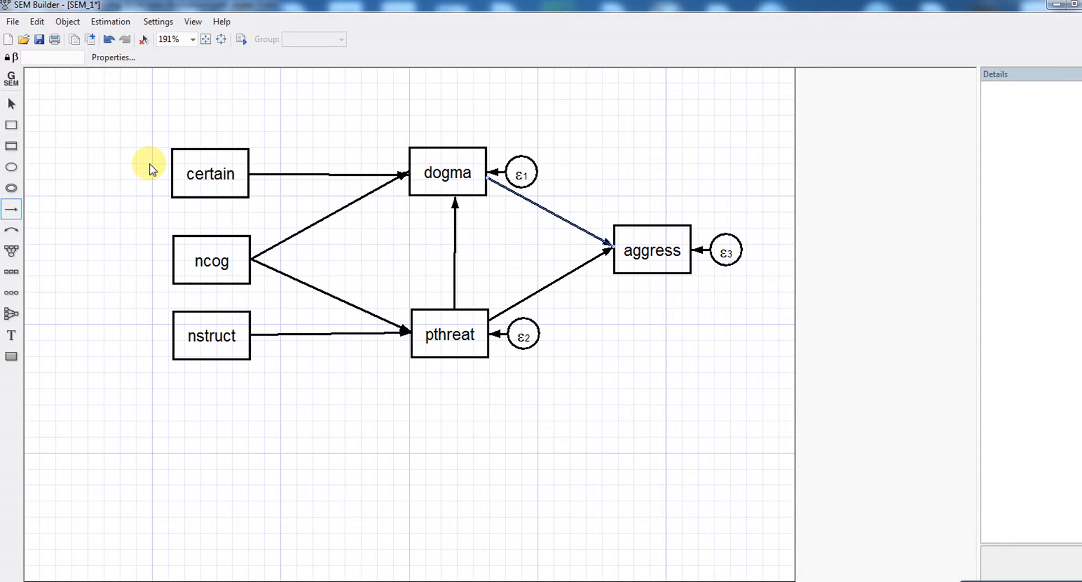
Step: Connect each pair of the exogenous variables certain, ncog and nstruct with a curved covariance path on their outer side
left_click(15, 231)
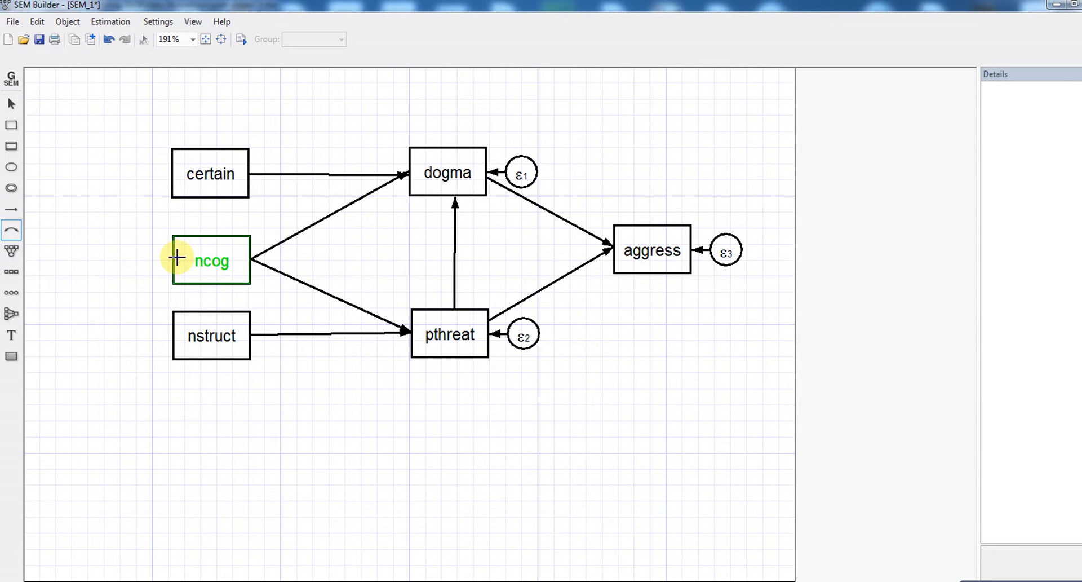
left_click_drag(173, 260, 172, 167)
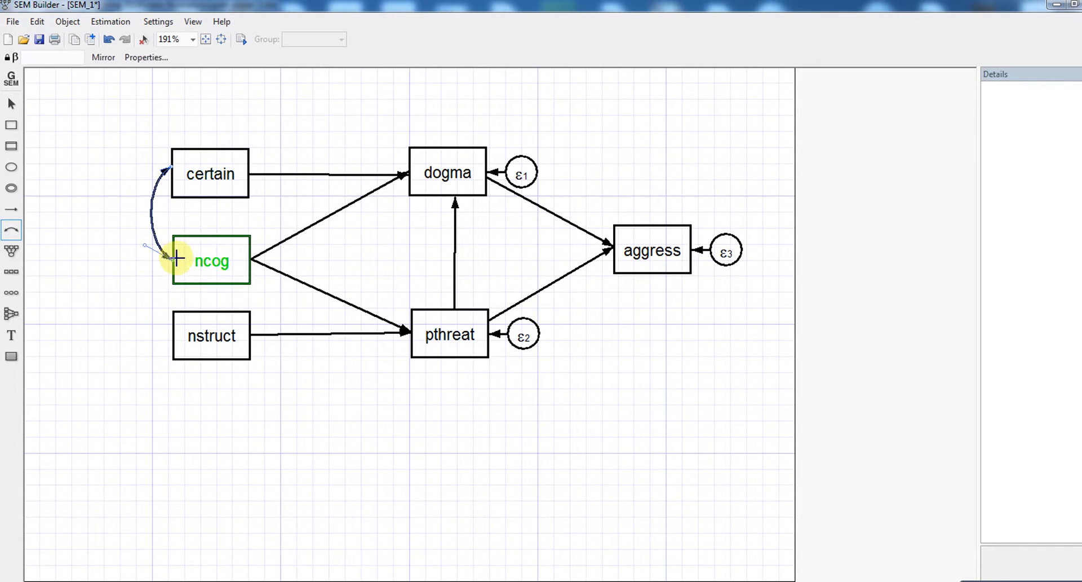
left_click_drag(171, 336, 169, 263)
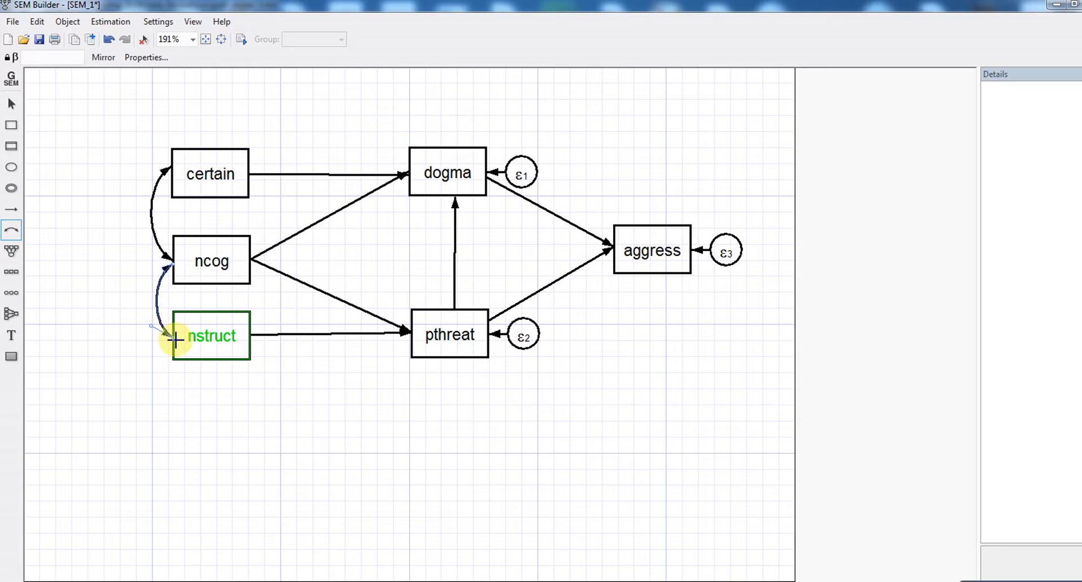
left_click_drag(174, 337, 171, 175)
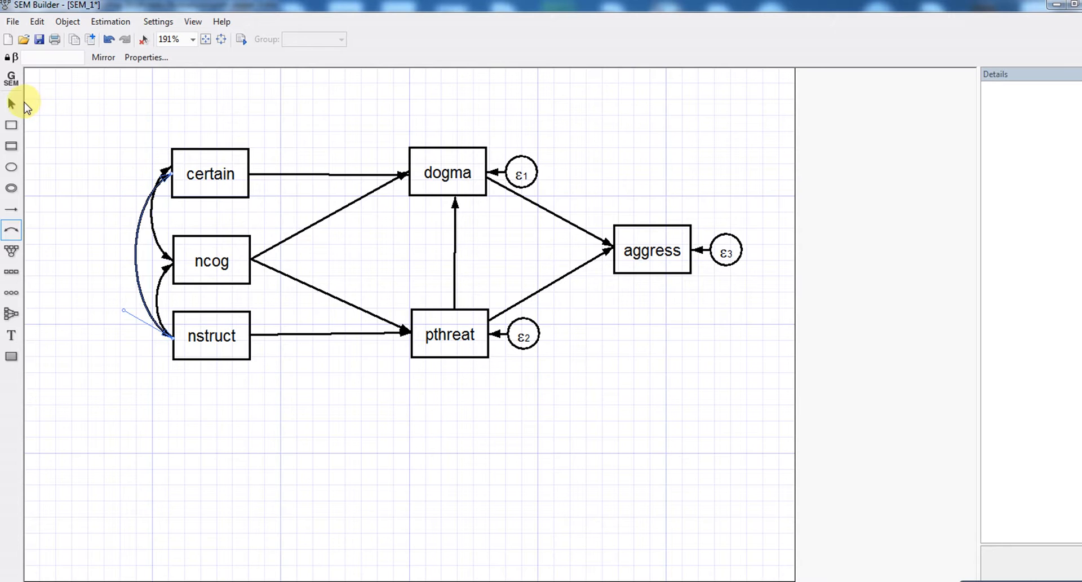
left_click(11, 105)
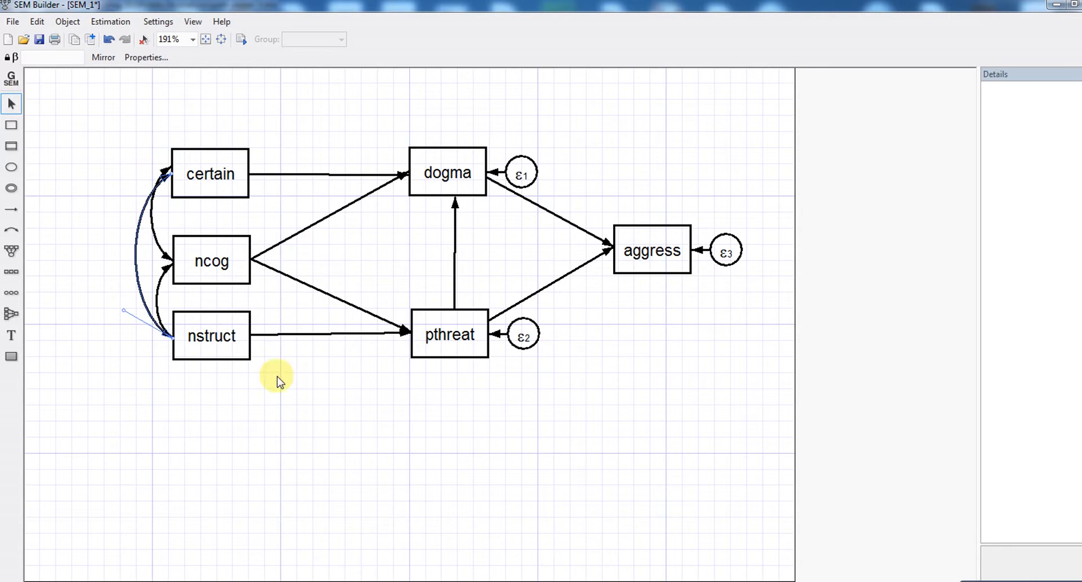
left_click(283, 416)
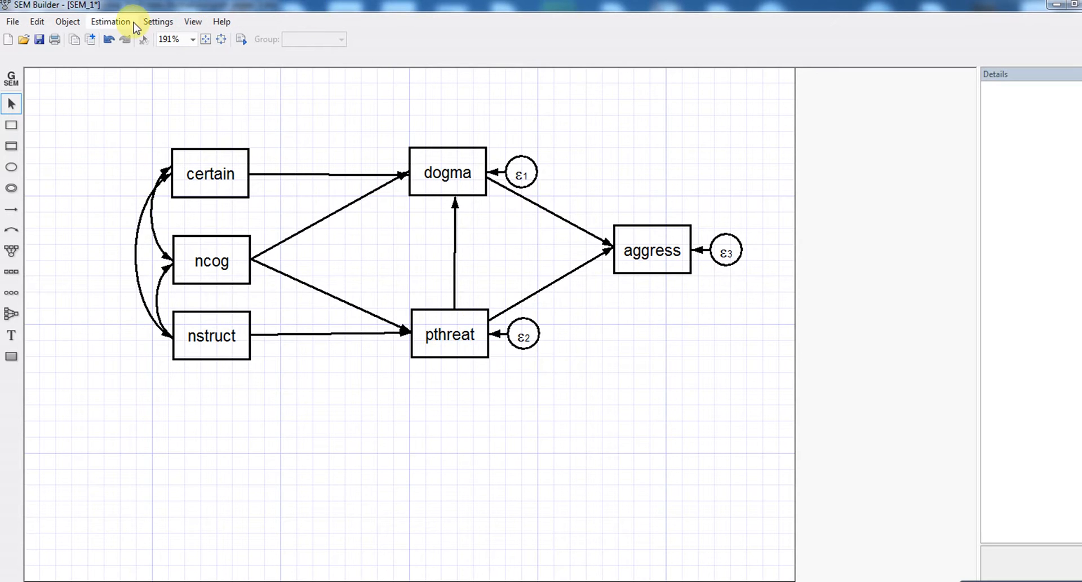
Step: Estimate the path model with maximum likelihood, default standard errors and a 95 confidence level
left_click(108, 22)
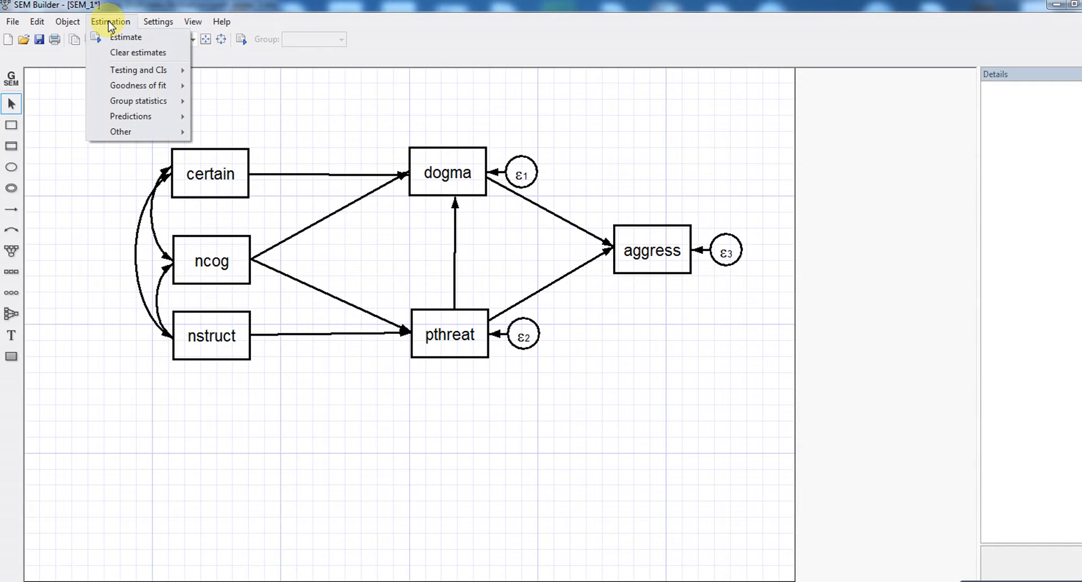
left_click(116, 40)
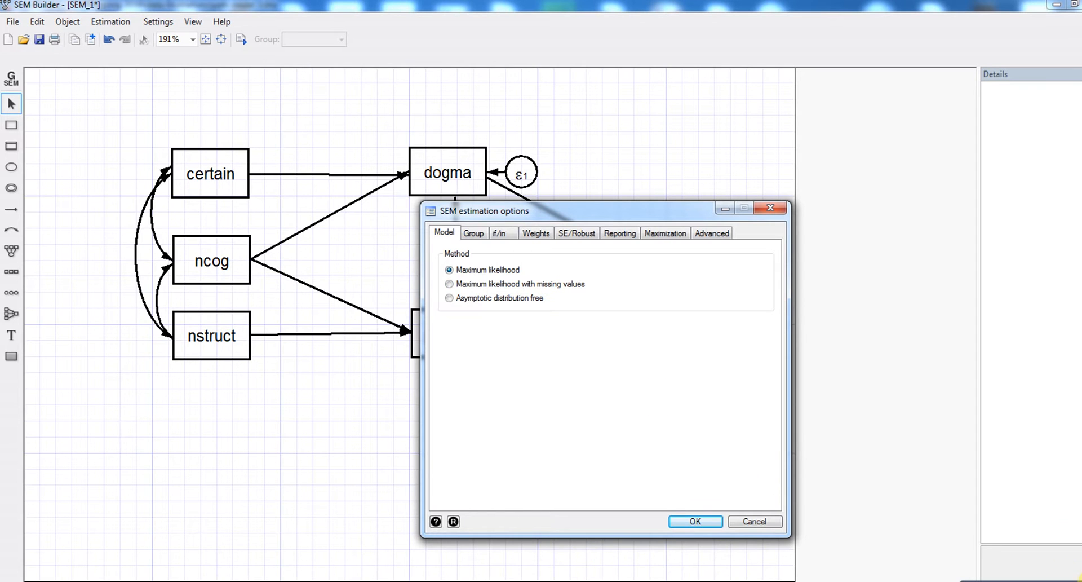
left_click(1081, 581)
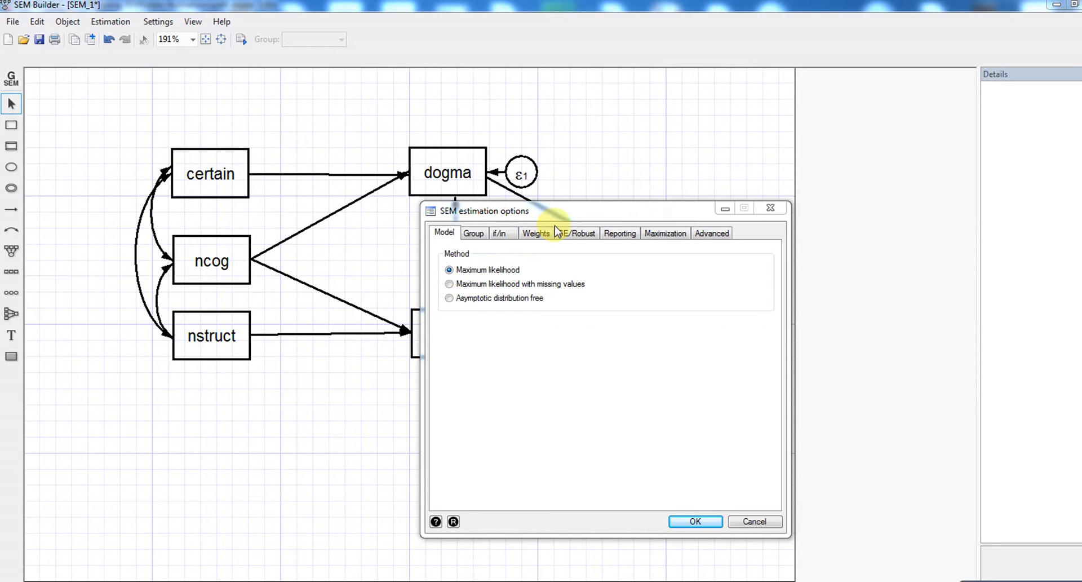
left_click(581, 240)
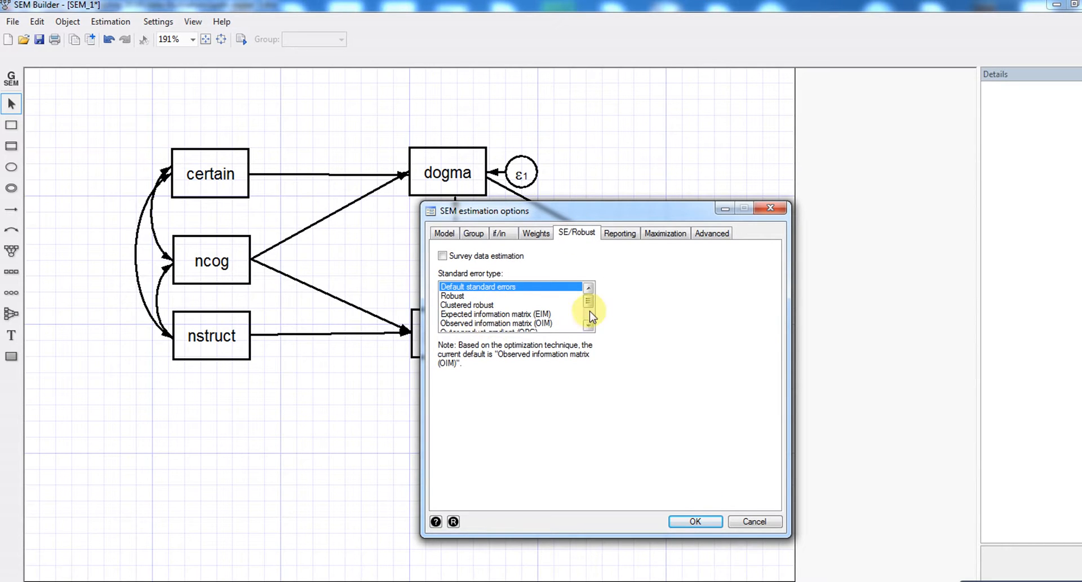
mouse_move(591, 309)
left_mouse_down()
mouse_move(591, 319)
mouse_move(590, 298)
left_mouse_up()
mouse_move(588, 299)
left_mouse_down()
mouse_move(591, 318)
mouse_move(591, 297)
left_mouse_up()
left_click(621, 235)
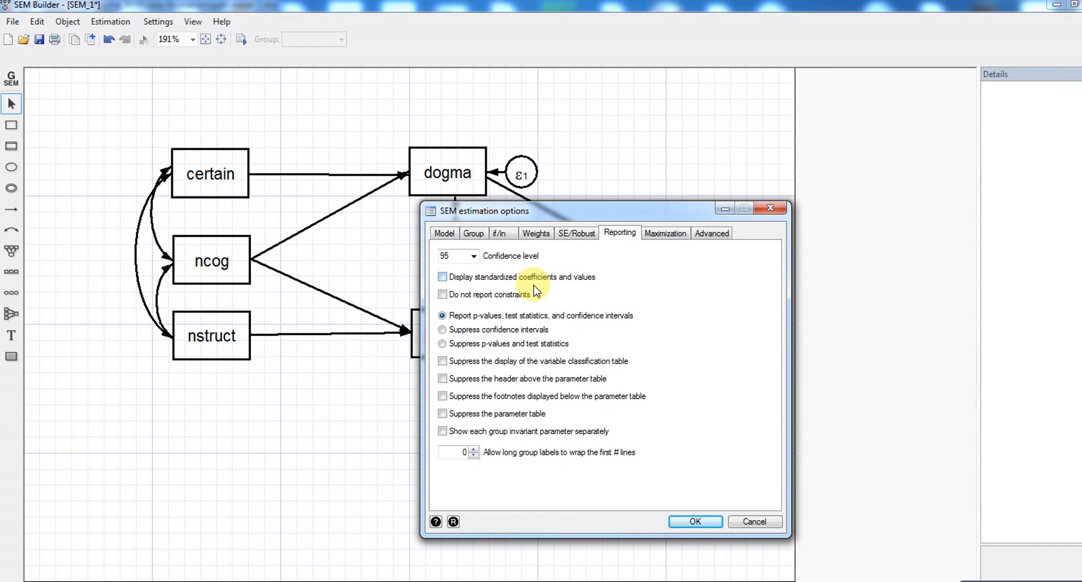
left_click(713, 524)
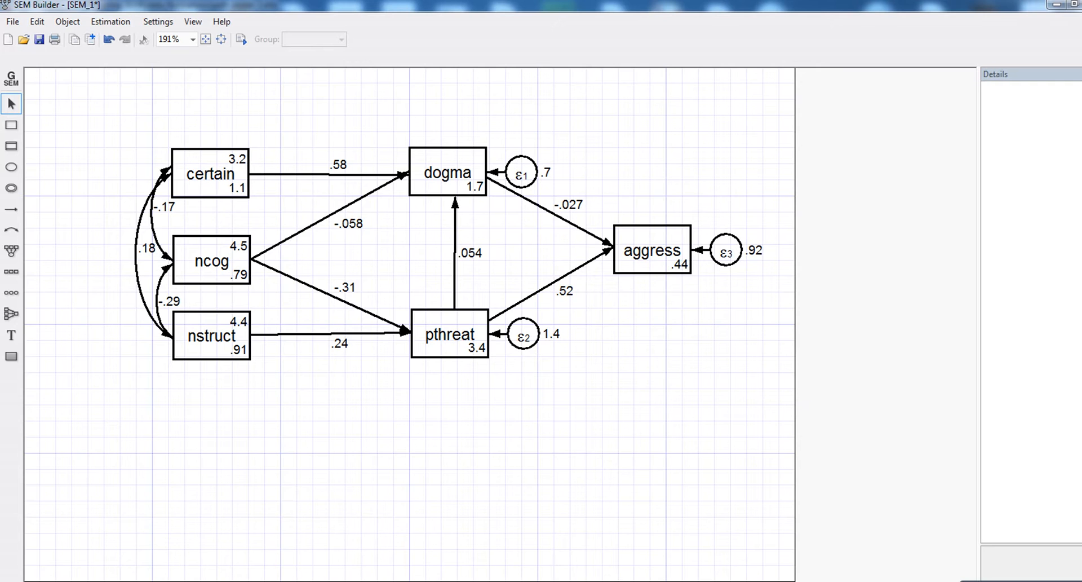
Step: Switch to the Stata results window and compare the estimation table with the coefficients on the path diagram
mouse_move(496, 581)
left_click(447, 535)
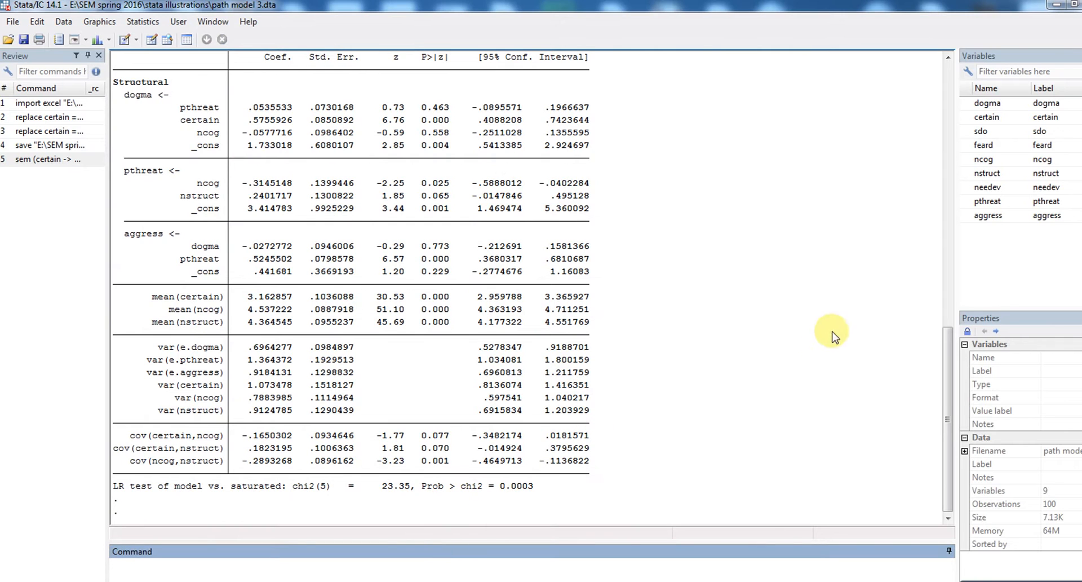
mouse_move(947, 405)
left_mouse_down()
mouse_move(947, 348)
mouse_move(952, 396)
left_mouse_up()
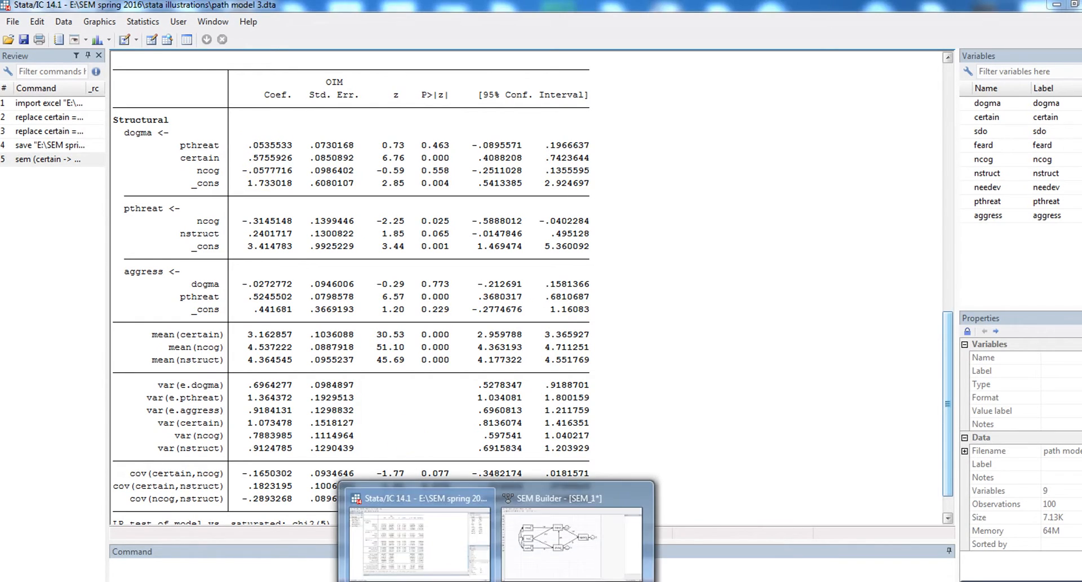
left_click(541, 564)
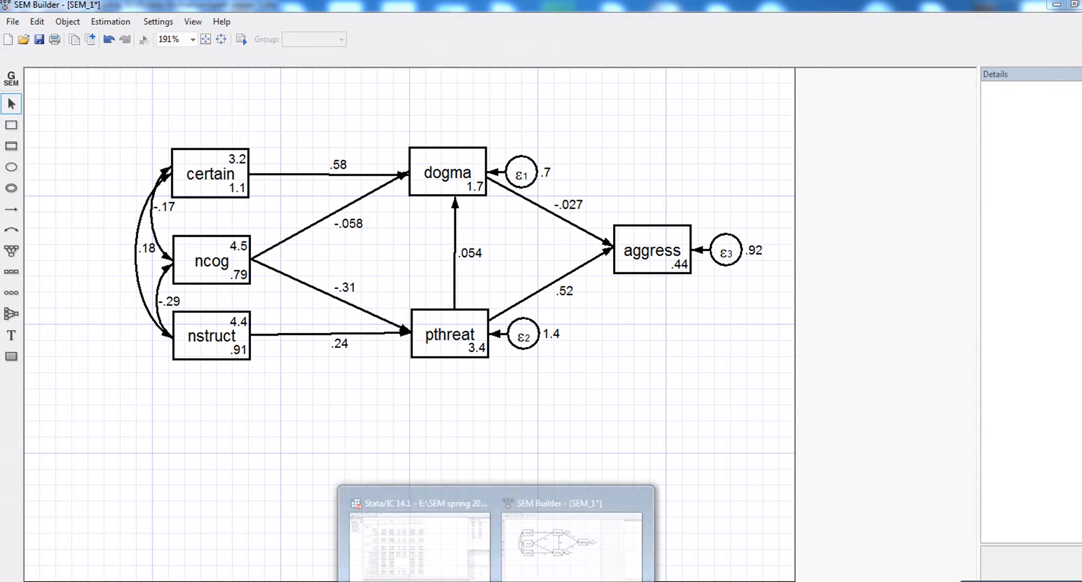
left_click(374, 519)
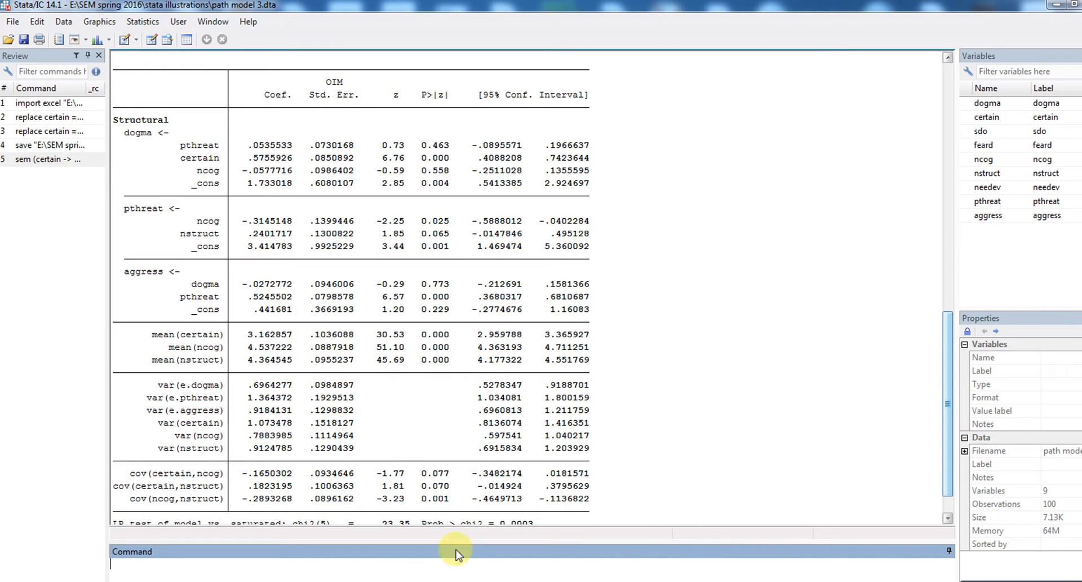
left_click(530, 574)
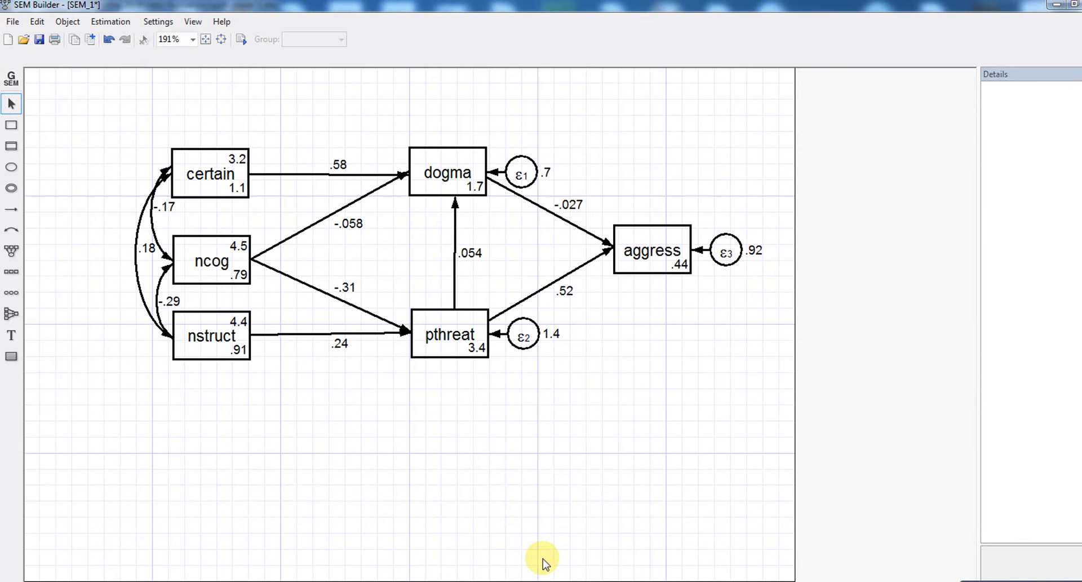
Step: Show the estimate details of the certain-to-dogma path, with the SEM Builder window reduced and placed over the Stata results
left_click(334, 175)
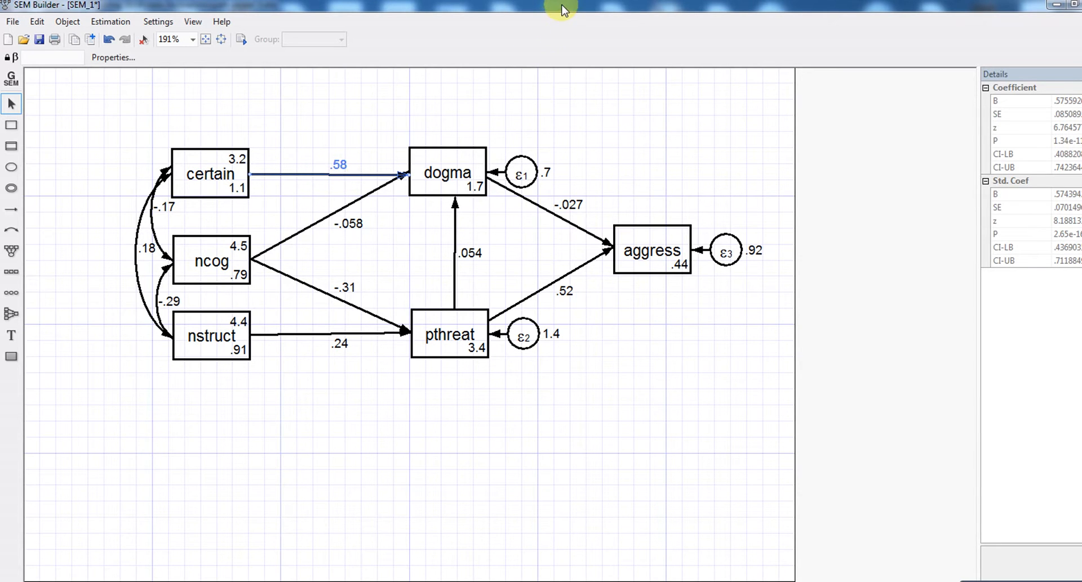
mouse_move(557, 11)
left_mouse_down()
mouse_move(552, 5)
mouse_move(551, 18)
left_mouse_up()
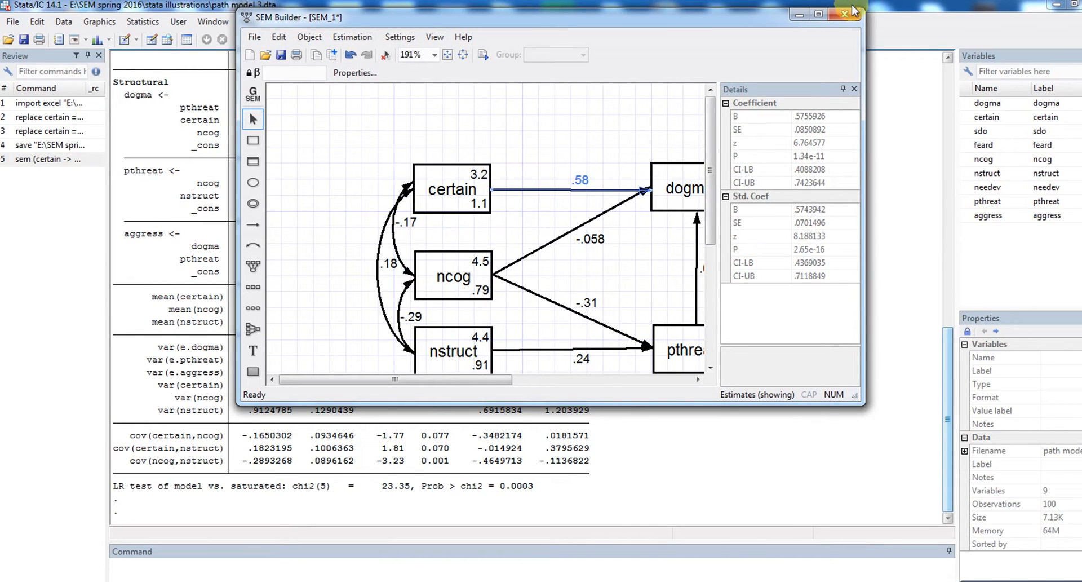
left_click(820, 17)
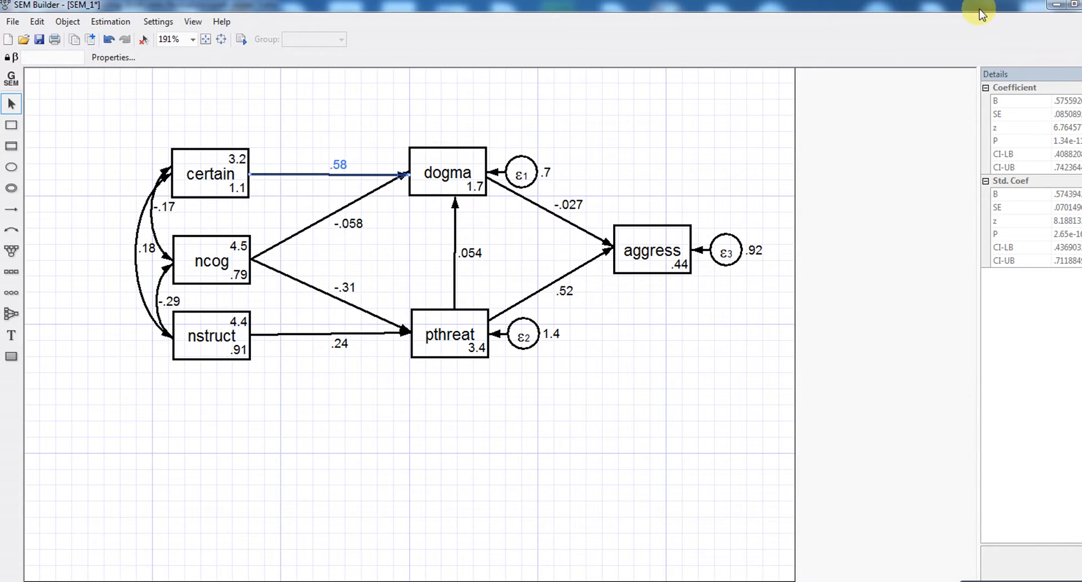
left_click_drag(979, 7, 695, 42)
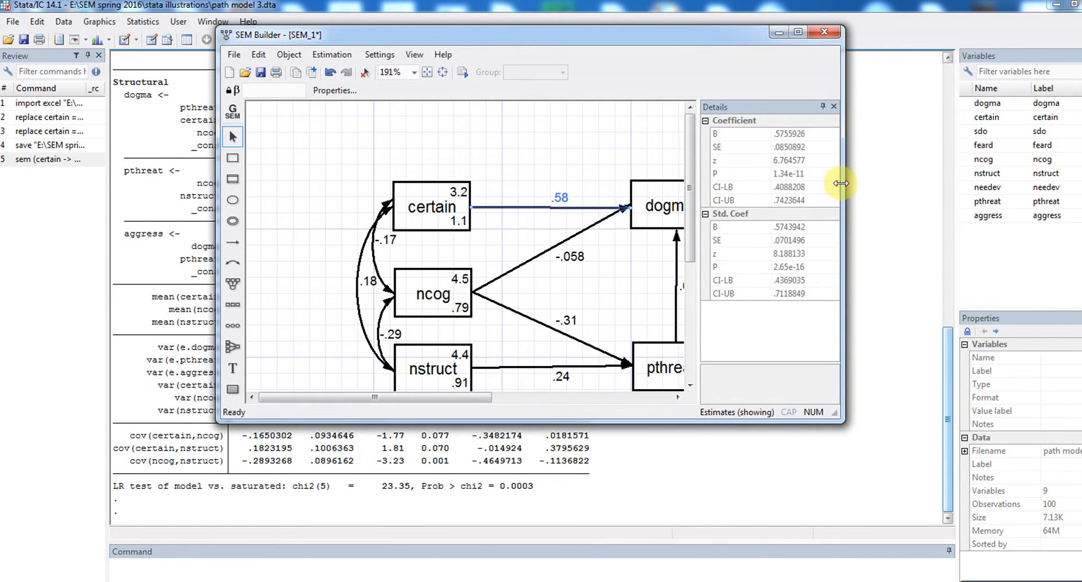
left_click_drag(844, 185, 952, 166)
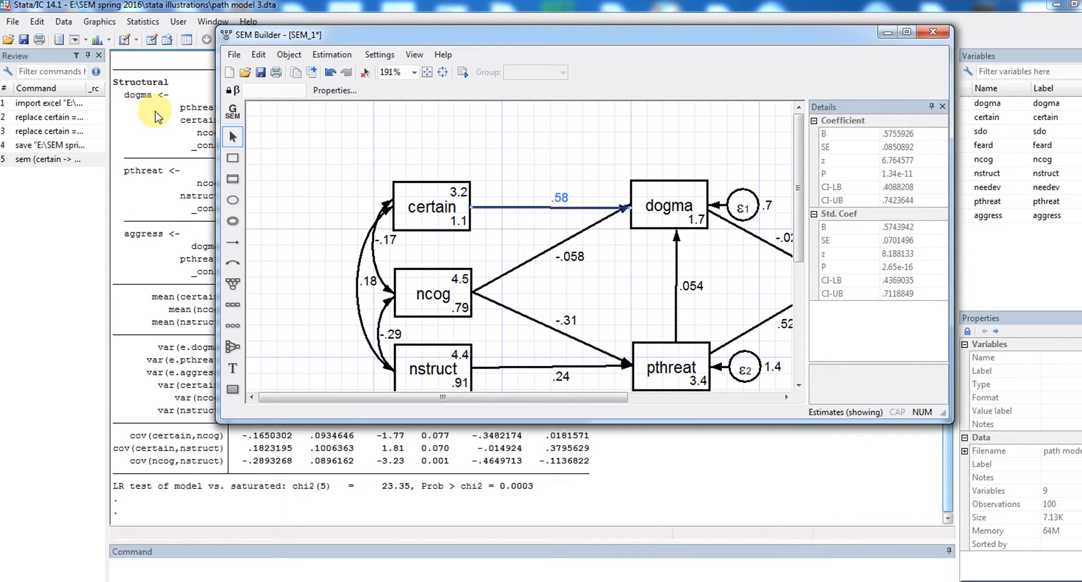
left_click_drag(374, 50, 299, 38)
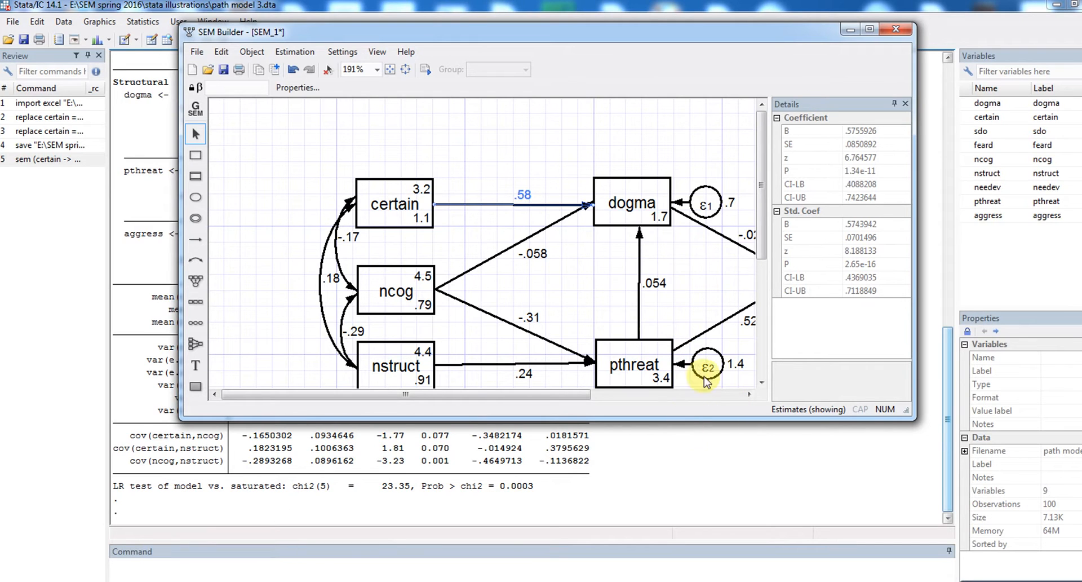
Step: Inspect the estimate details of the pthreat-to-dogma path, the ncog-to-dogma path and the certain–ncog covariance, and restore the full-size diagram
left_click(640, 293)
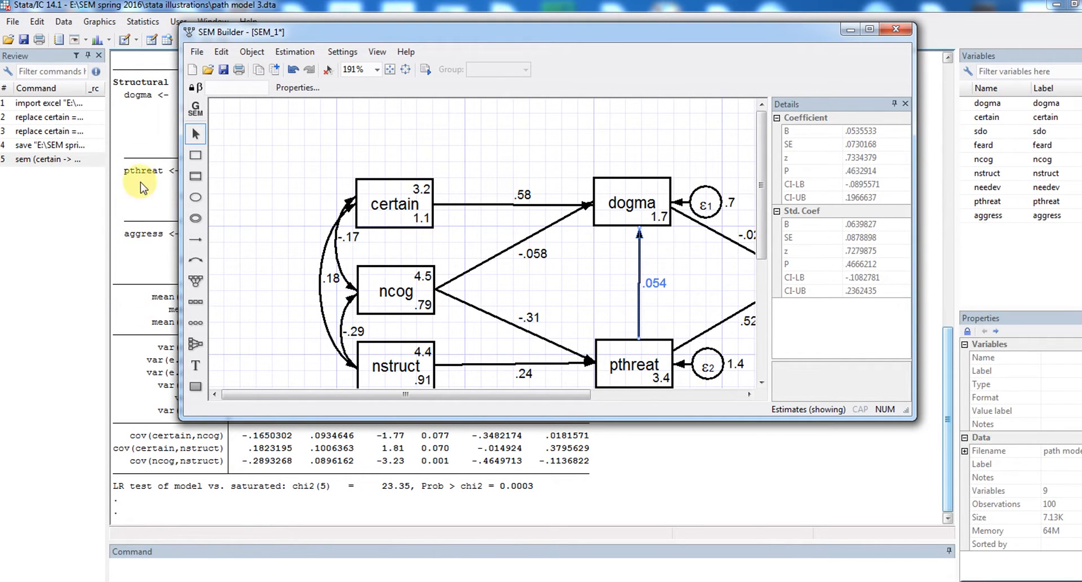
left_click(532, 236)
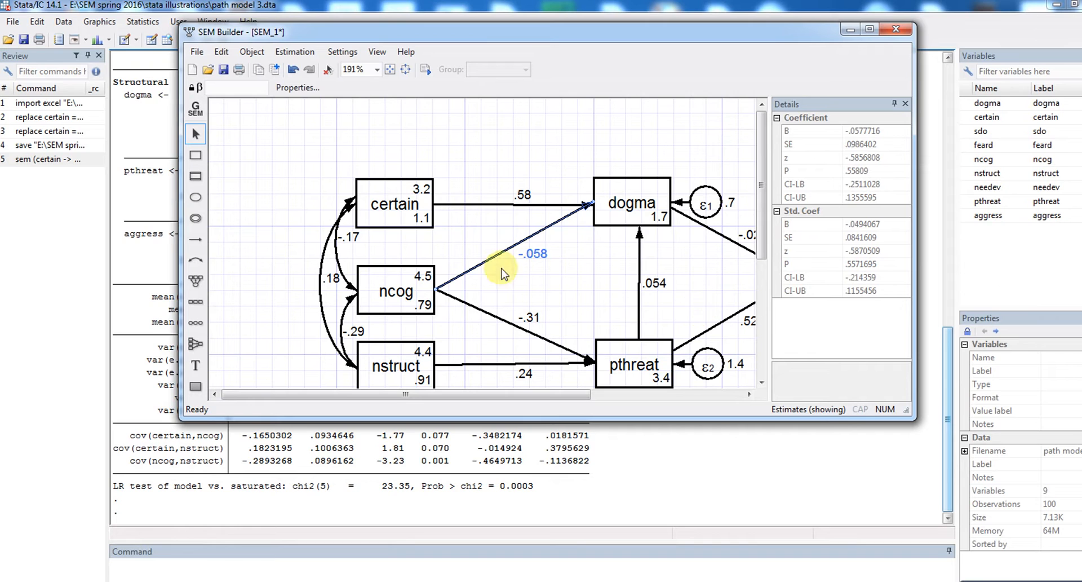
left_click(337, 263)
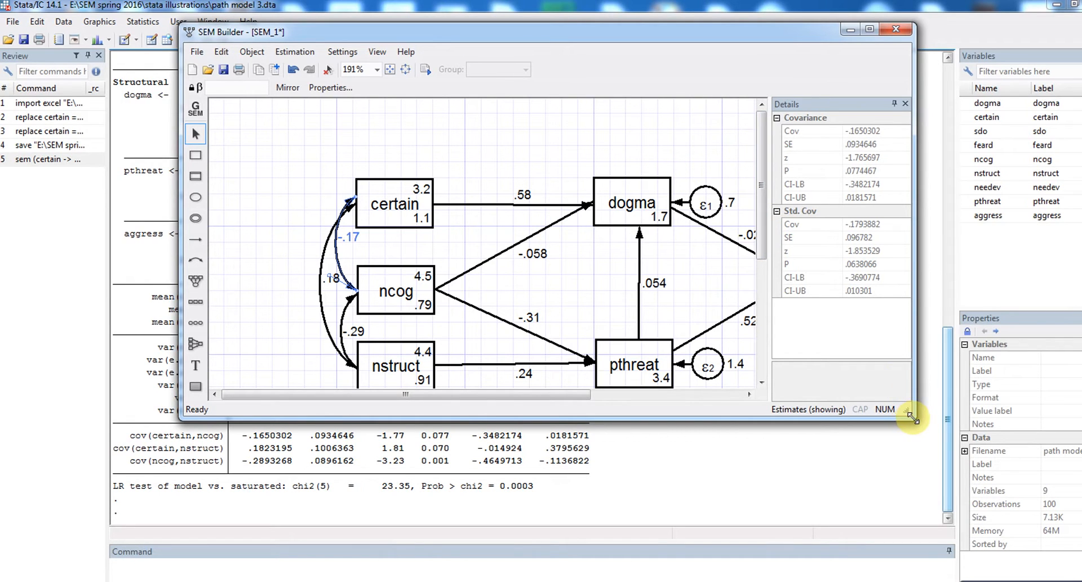
left_click_drag(906, 411, 1004, 431)
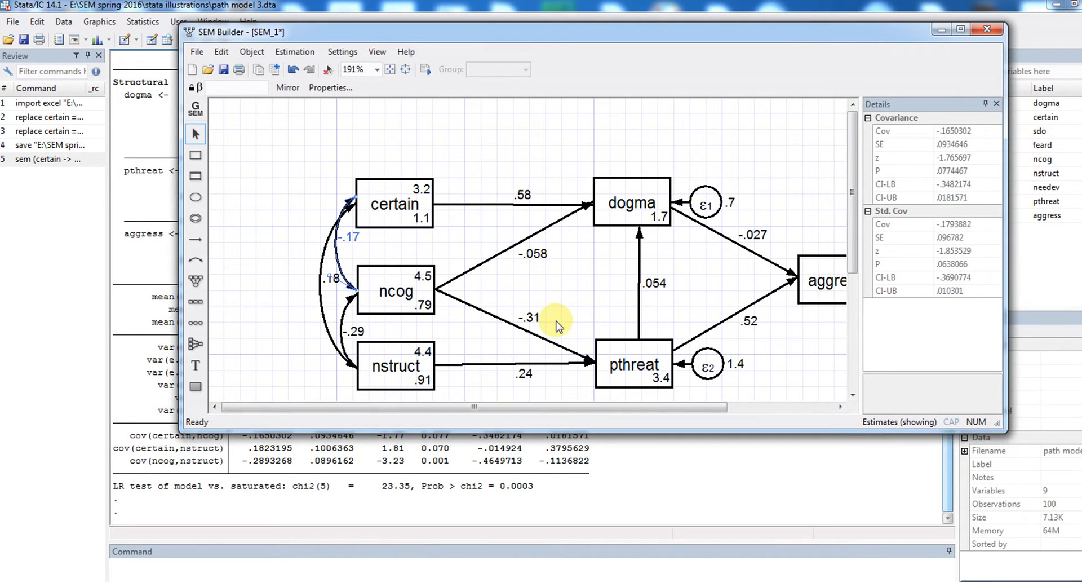
left_click(960, 29)
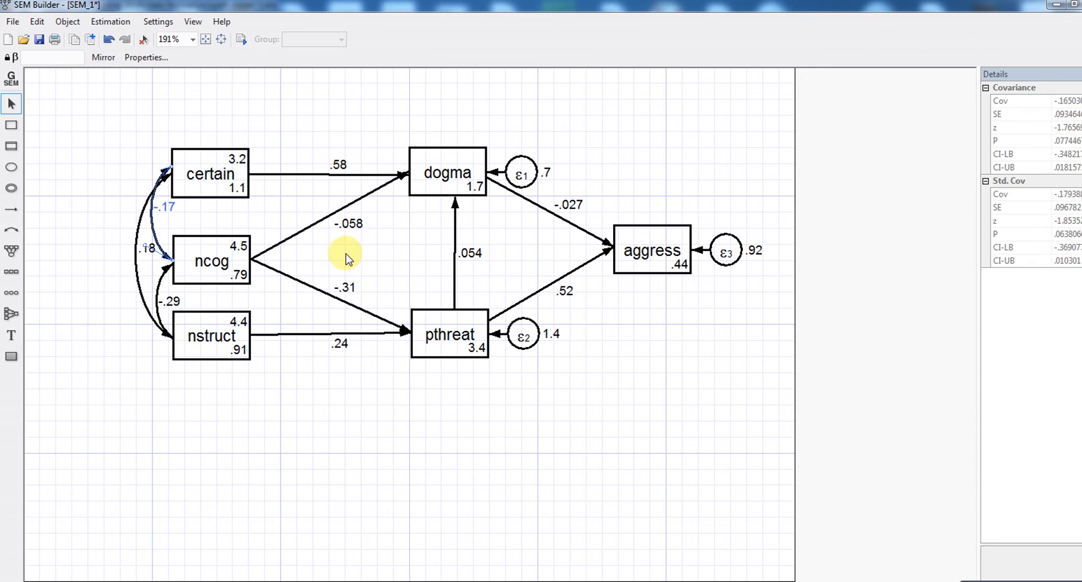
left_click(333, 430)
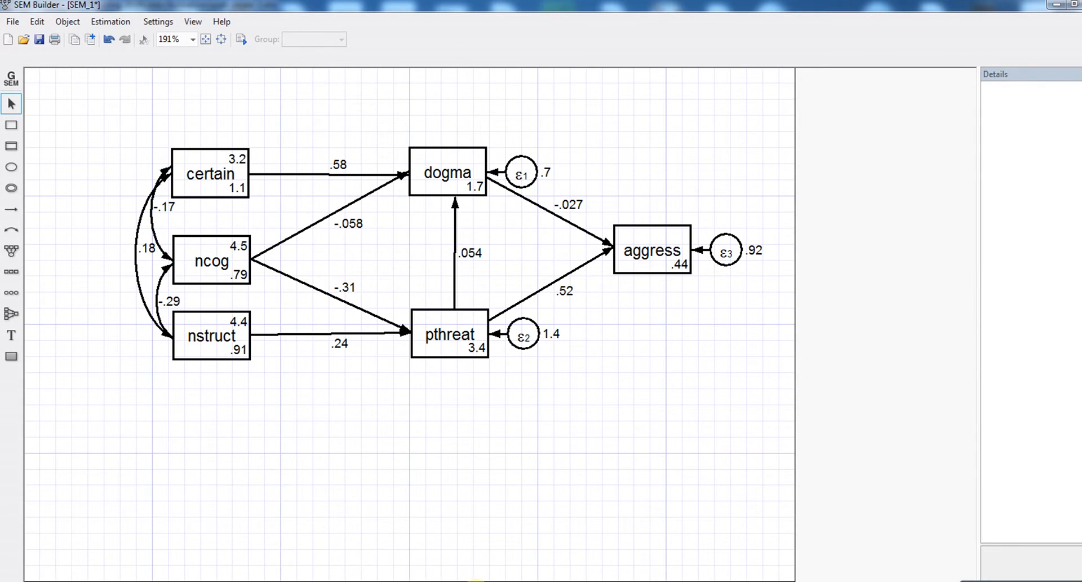
Step: Review the structural coefficients in the Stata results window again and return to the SEM Builder diagram
left_click(451, 549)
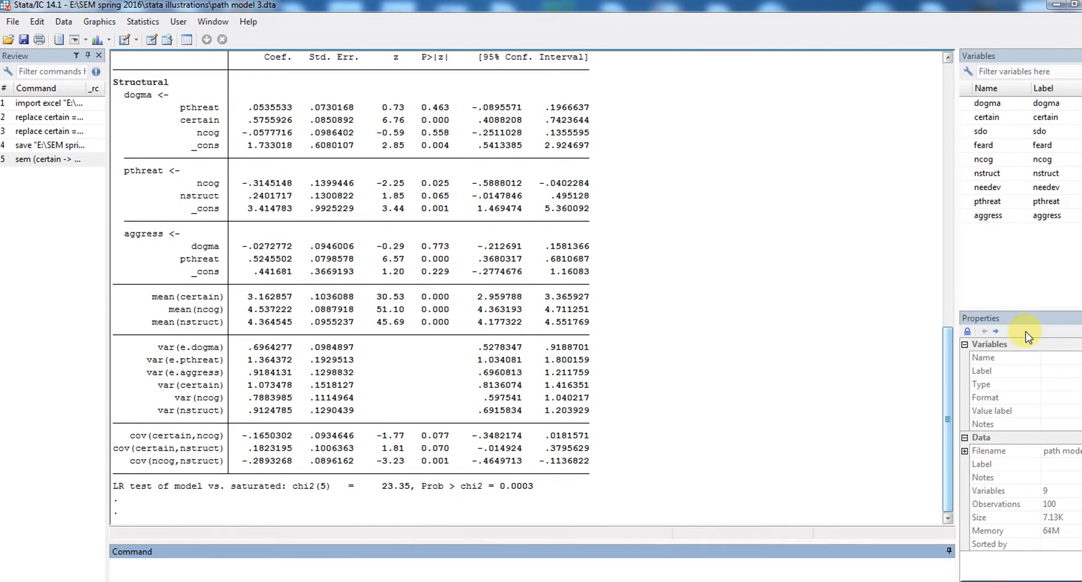
left_click_drag(948, 357, 946, 343)
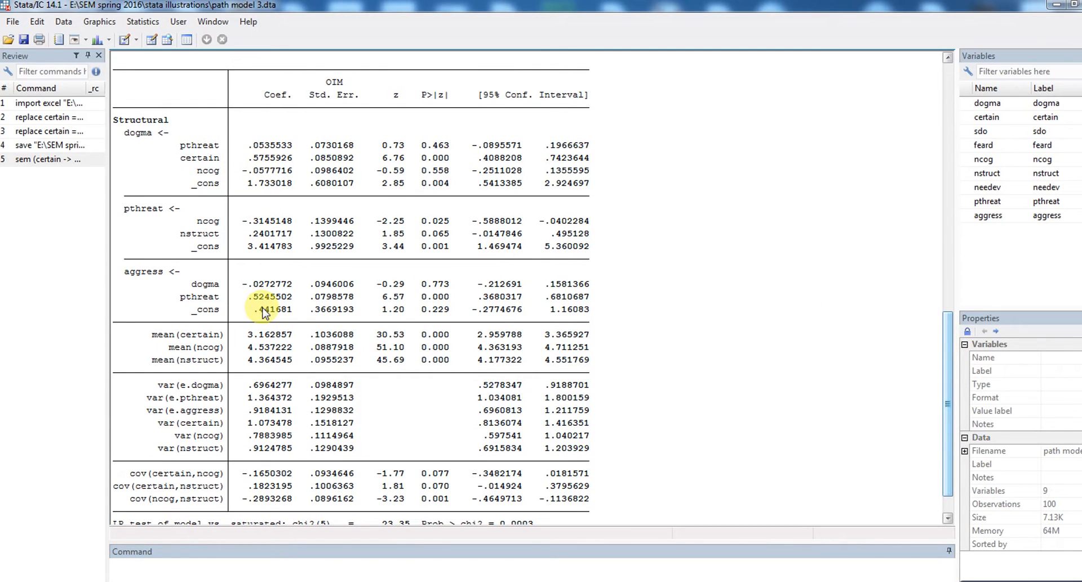
left_click(491, 581)
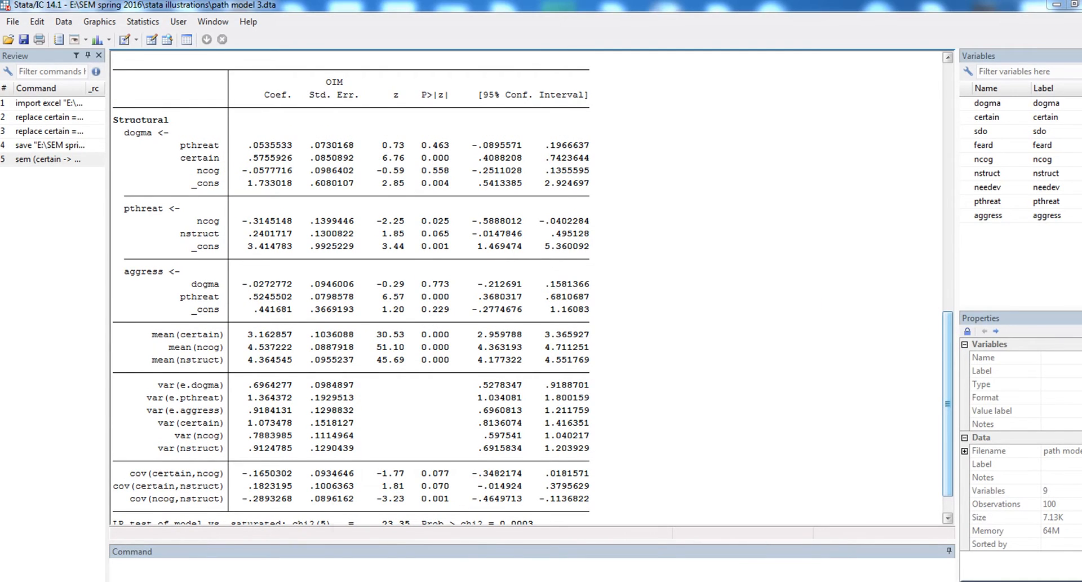
left_click(563, 540)
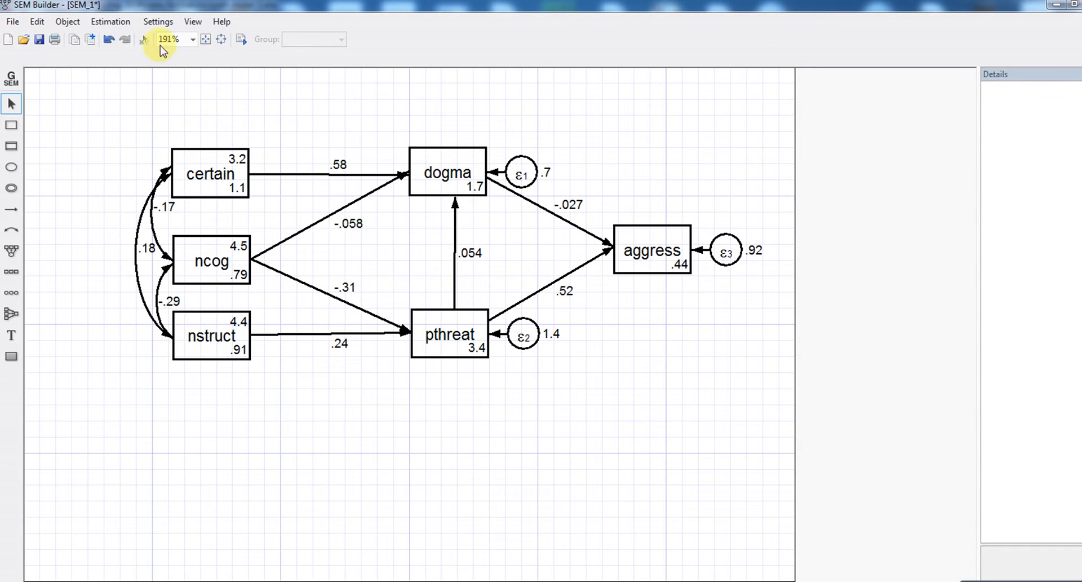
left_click(120, 23)
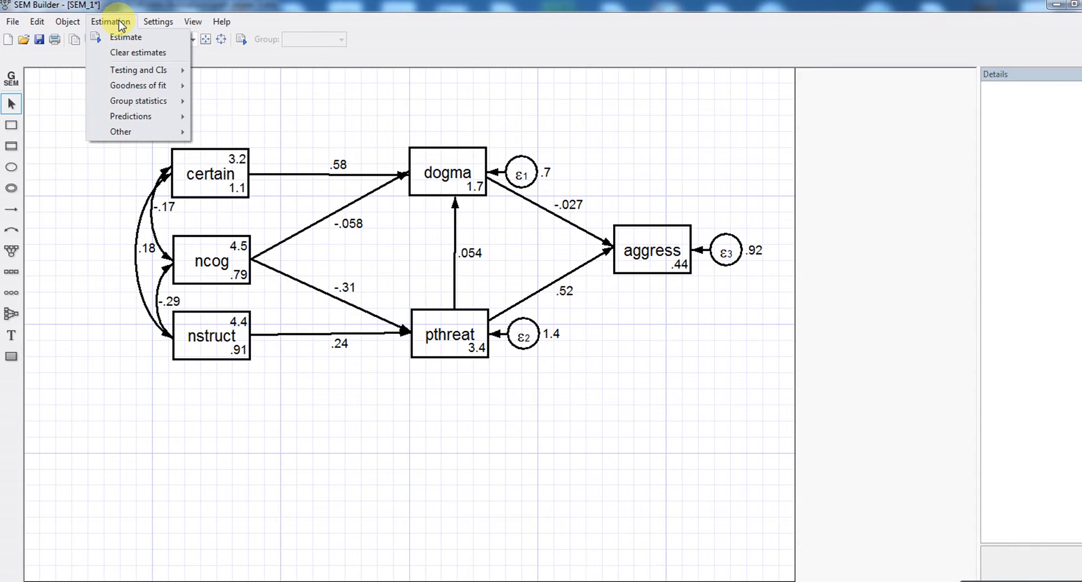
mouse_move(167, 76)
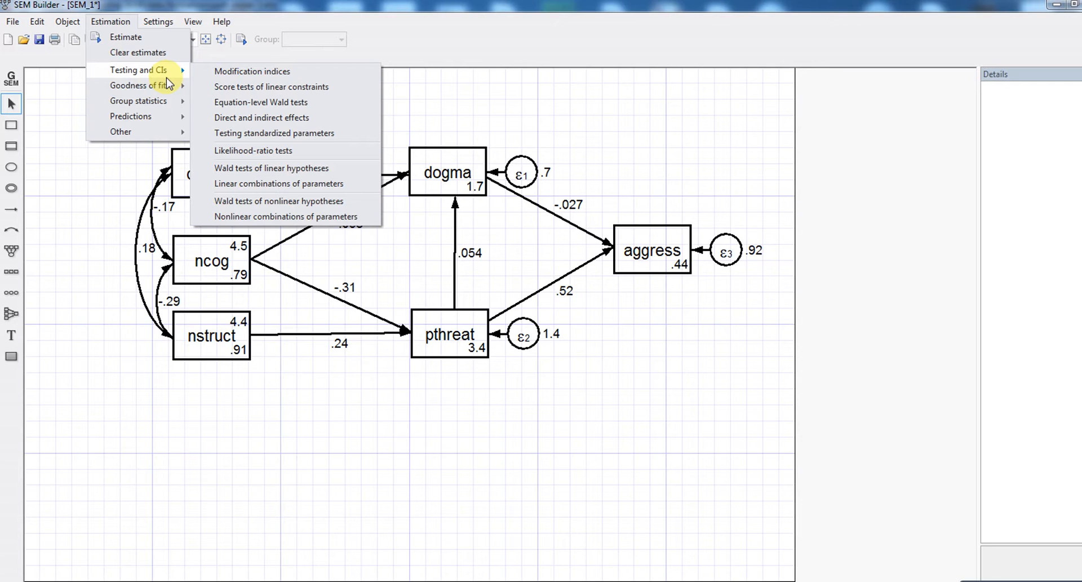
left_click(632, 384)
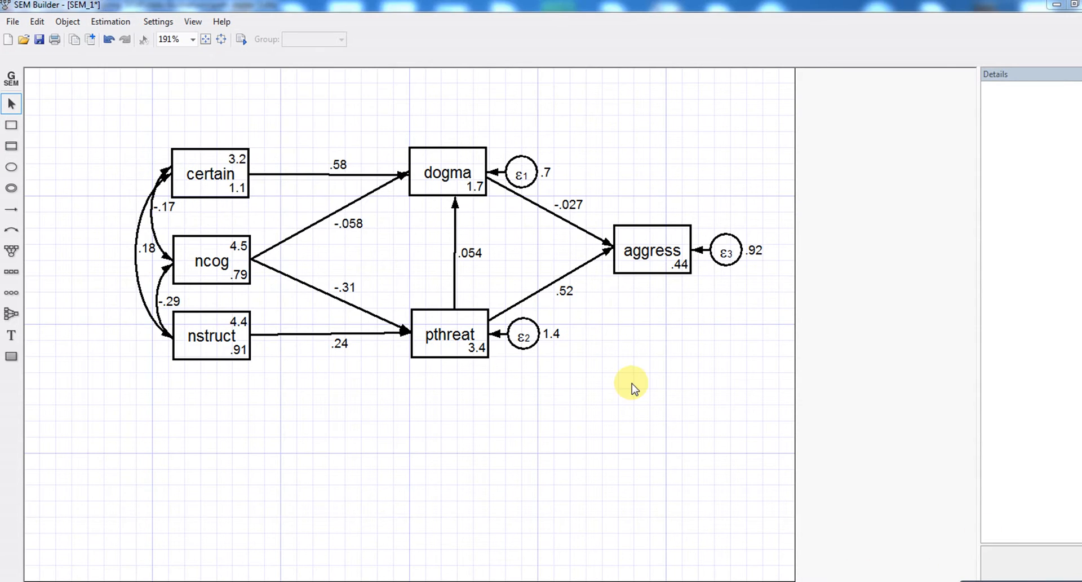
Step: Run the overall goodness-of-fit report for the estimated path model with all available statistics displayed
left_click(113, 21)
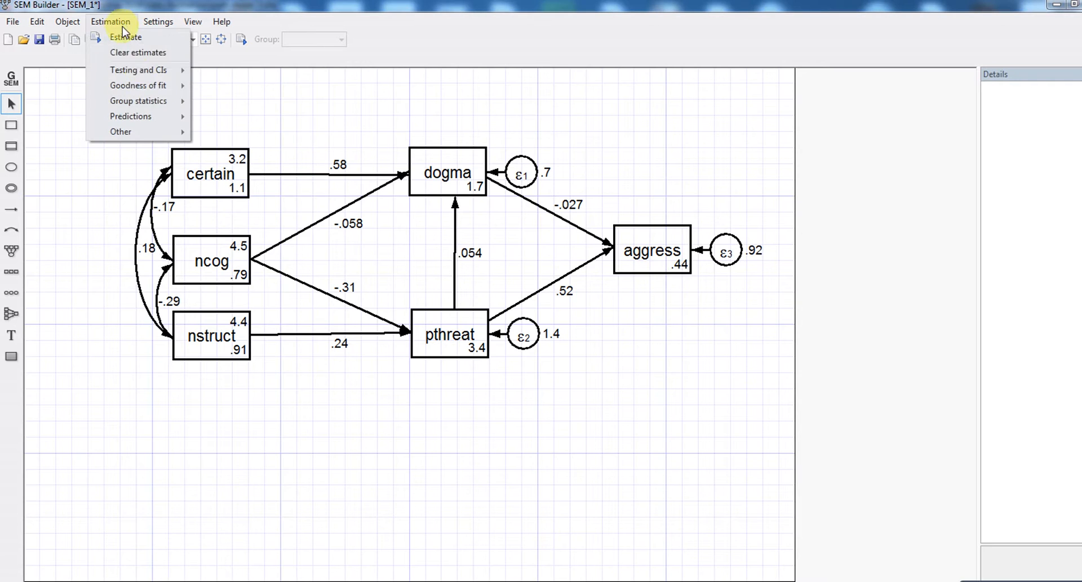
mouse_move(178, 89)
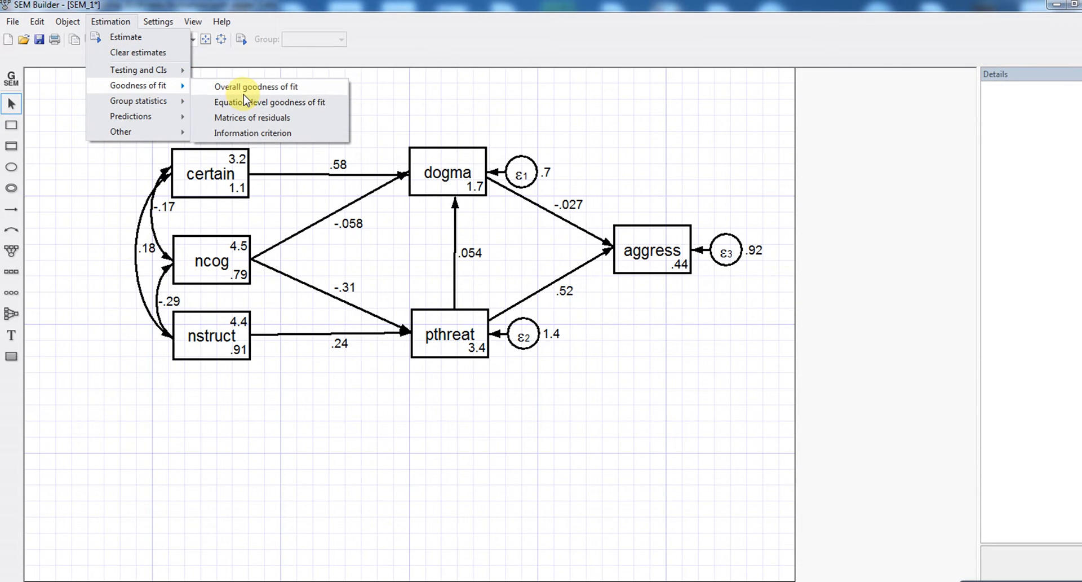
left_click(243, 94)
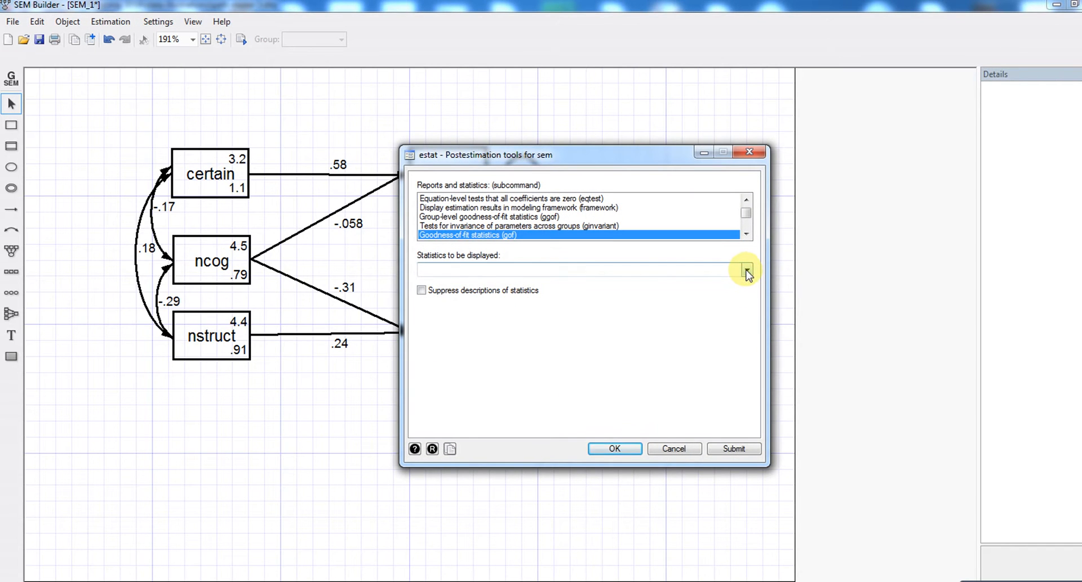
left_click(747, 271)
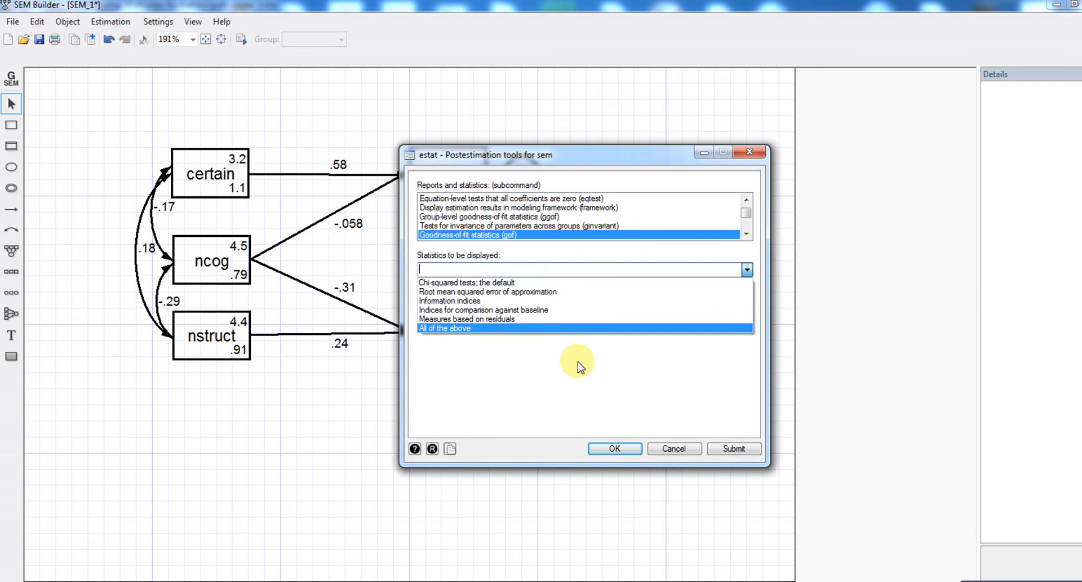
left_click(523, 329)
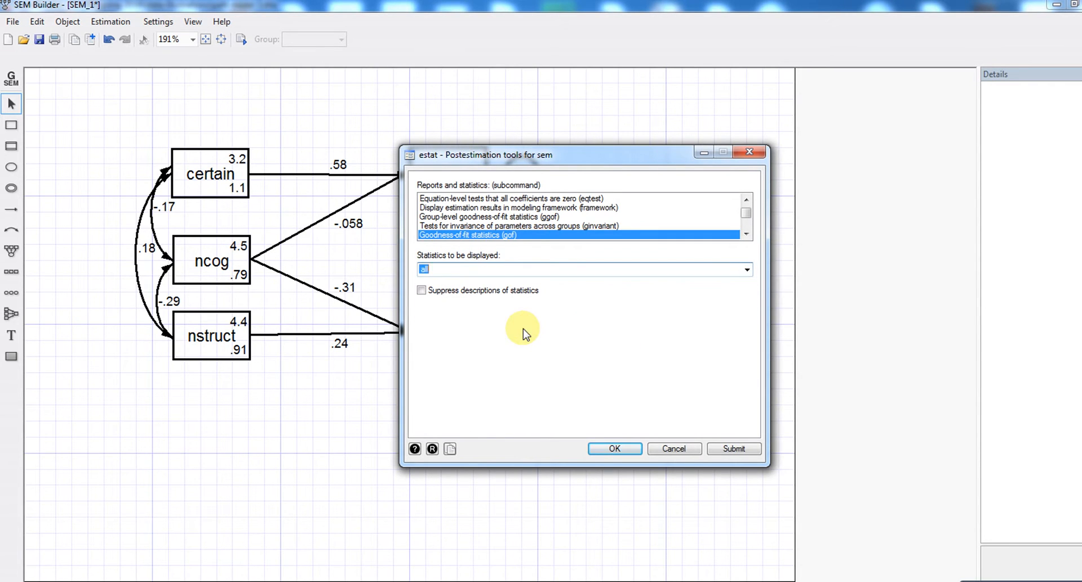
left_click(630, 448)
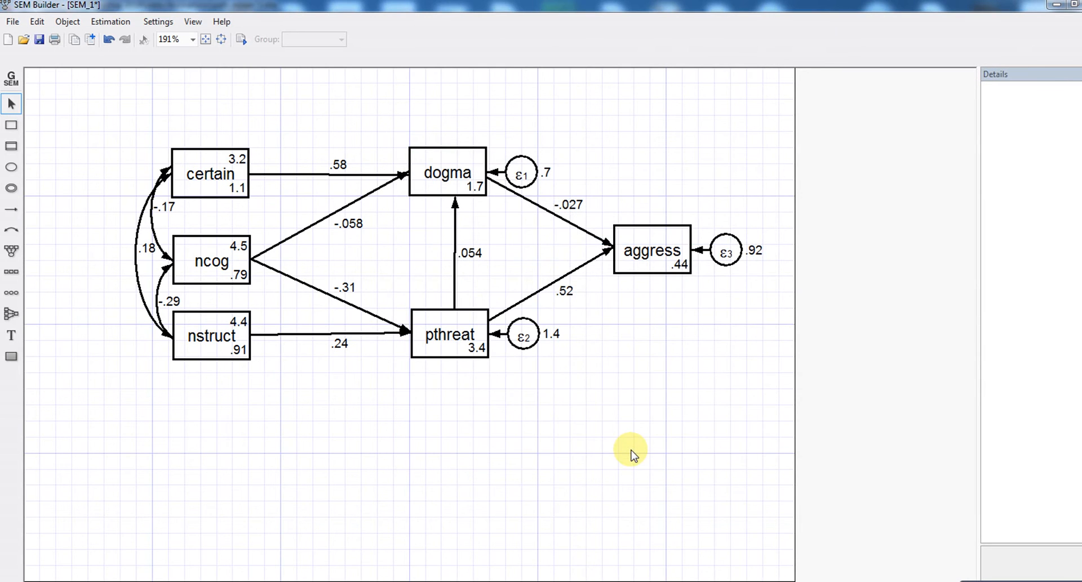
Step: Switch to the Stata results window and review the overall fit statistics, from the likelihood ratio tests to the size of residuals
mouse_move(508, 579)
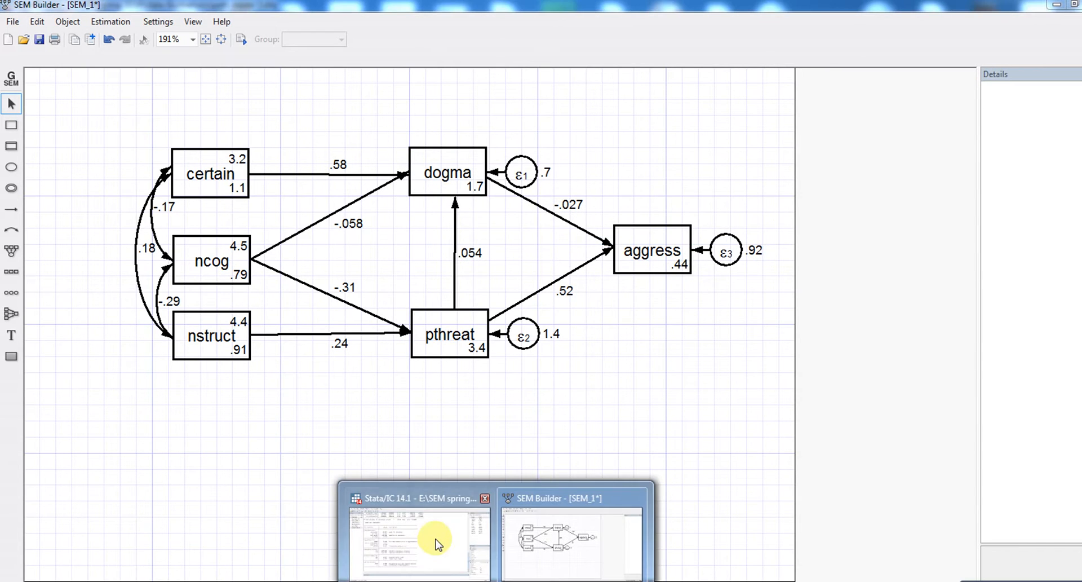
left_click(435, 541)
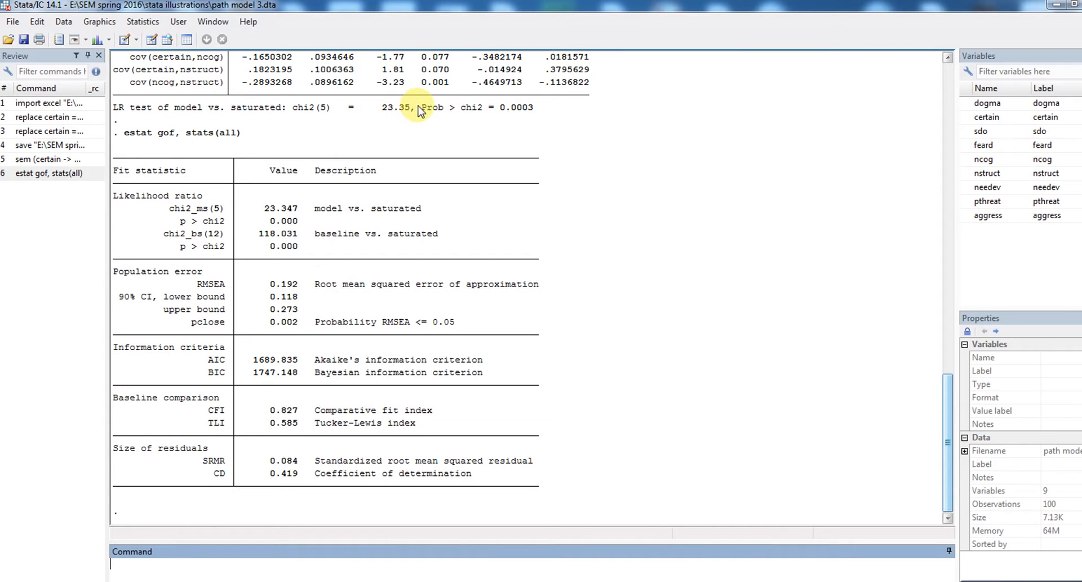
mouse_move(950, 388)
left_mouse_down()
mouse_move(908, 334)
mouse_move(929, 248)
mouse_move(945, 390)
left_mouse_up()
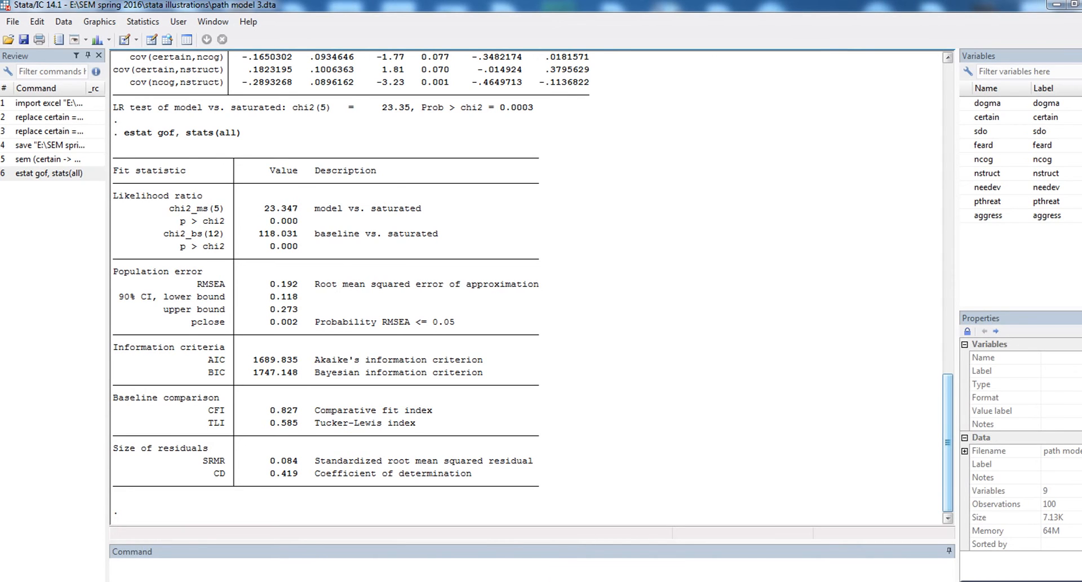
Step: Return to SEM Builder and run the equation-level goodness-of-fit statistics (eqgof) in the default display format
left_click(543, 528)
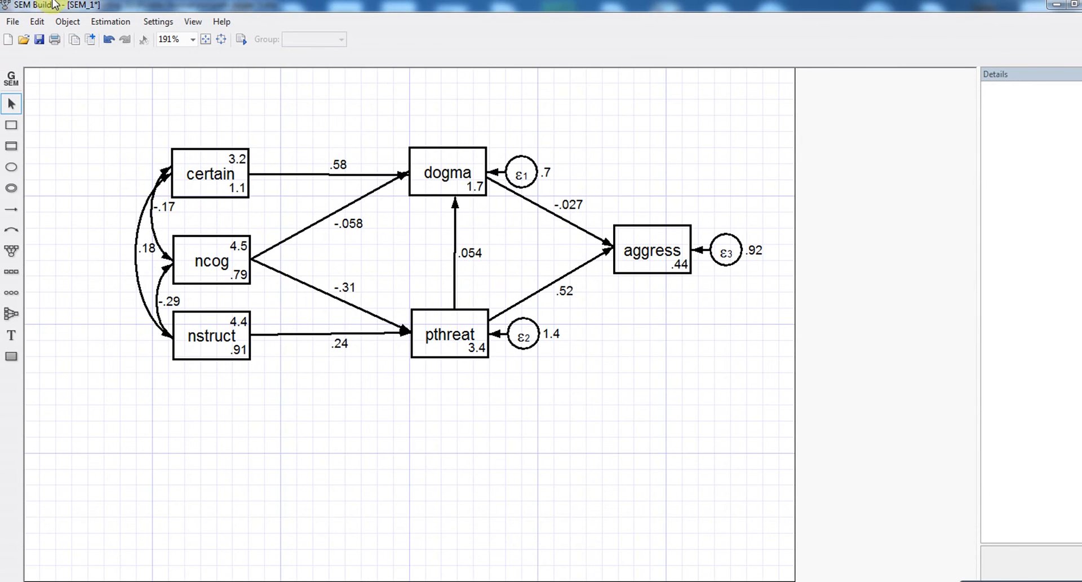
left_click(110, 22)
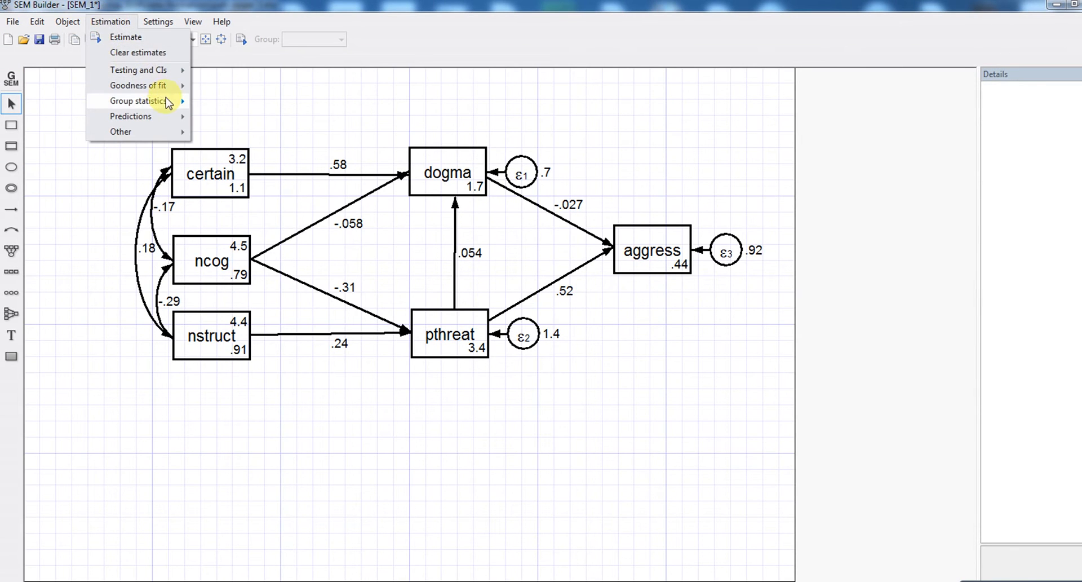
mouse_move(177, 86)
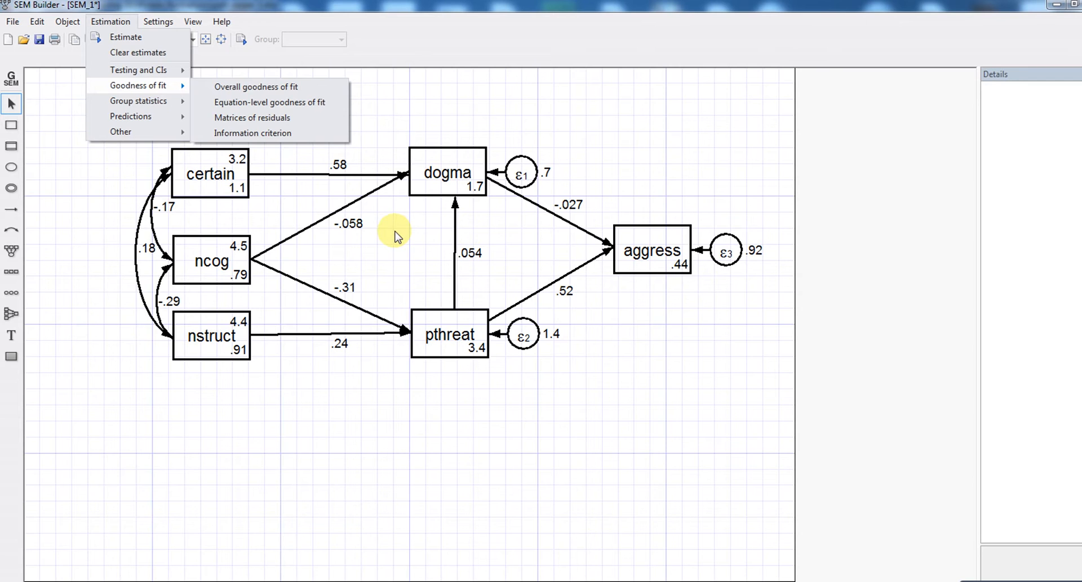
left_click(289, 107)
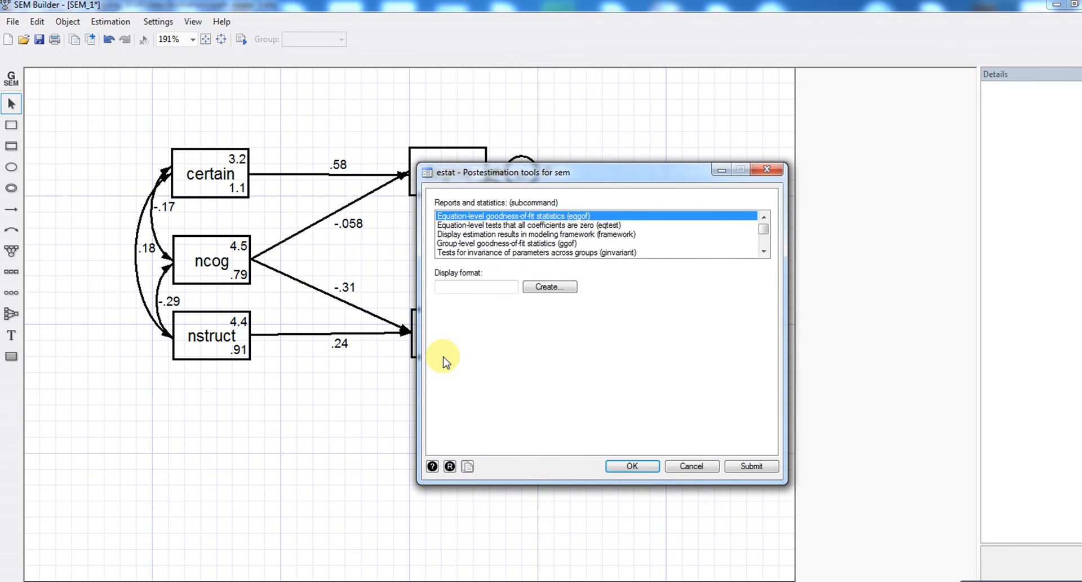
left_click(632, 465)
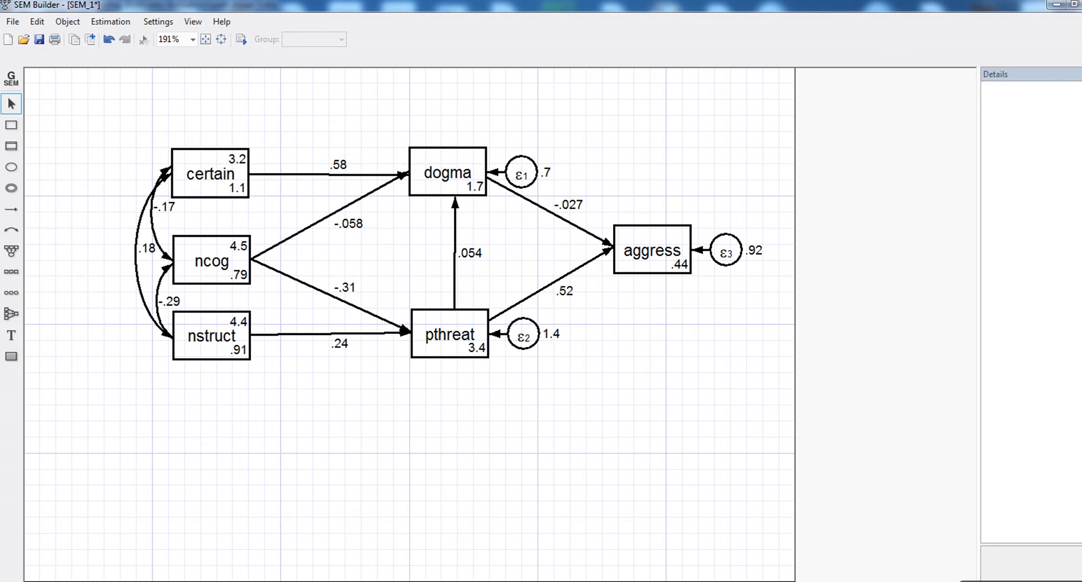
Step: Compare the equation-level R-squared table in the Stata results window with the path diagram in SEM Builder
left_click(430, 551)
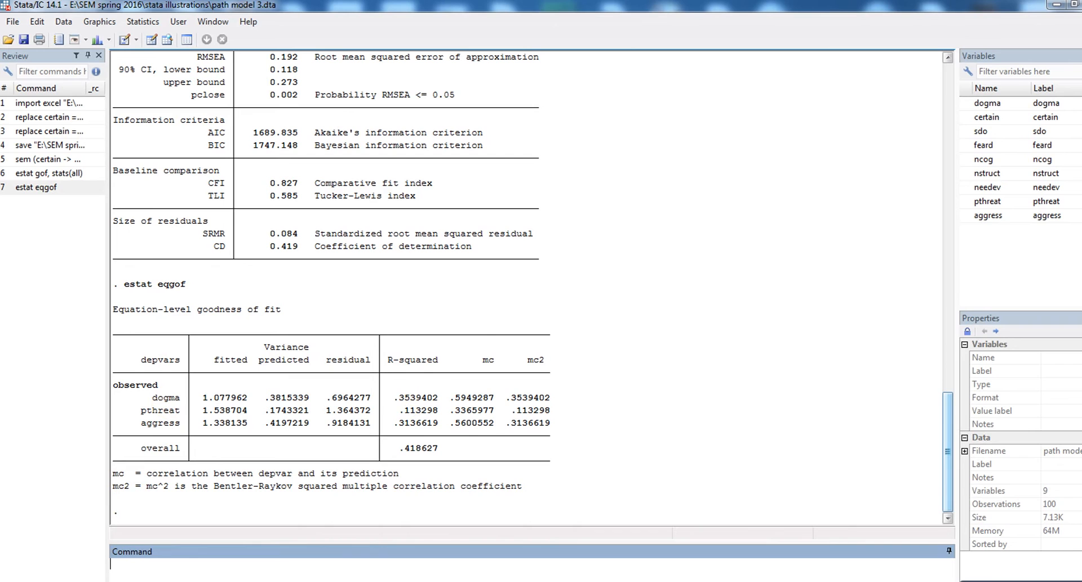
left_click(496, 581)
left_click(529, 541)
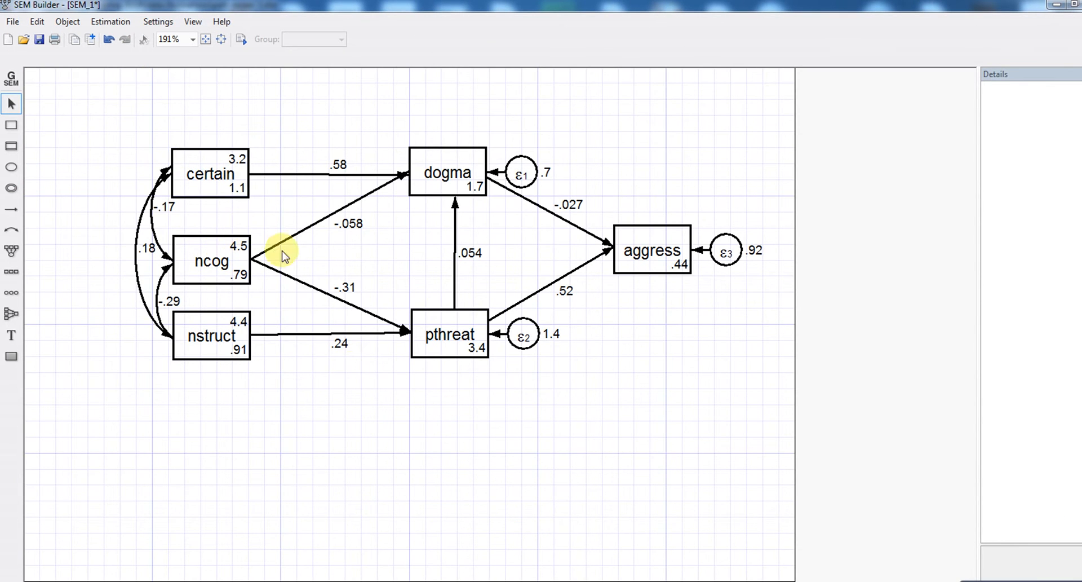
left_click(496, 581)
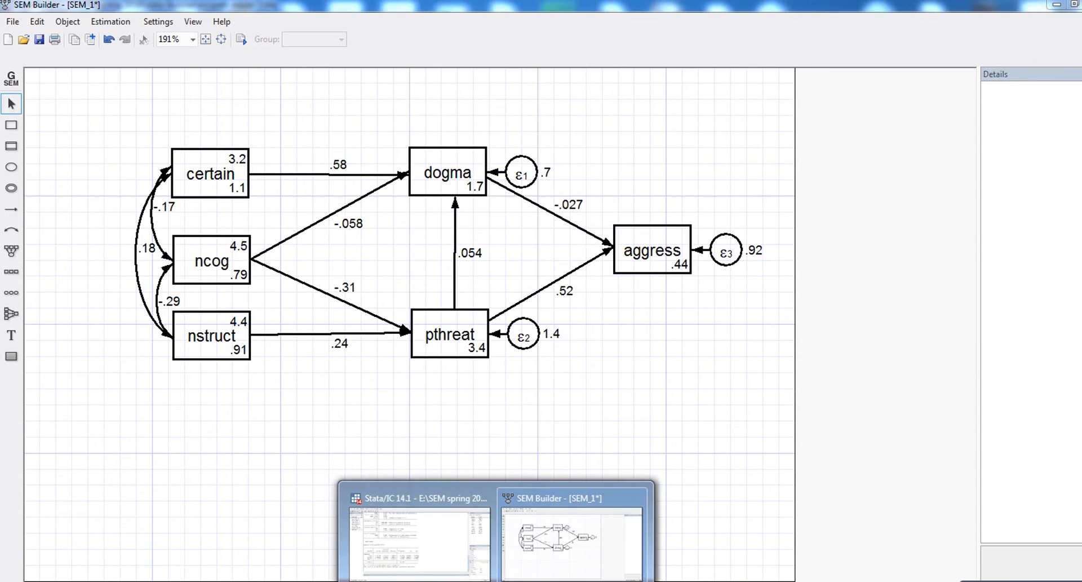
left_click(460, 544)
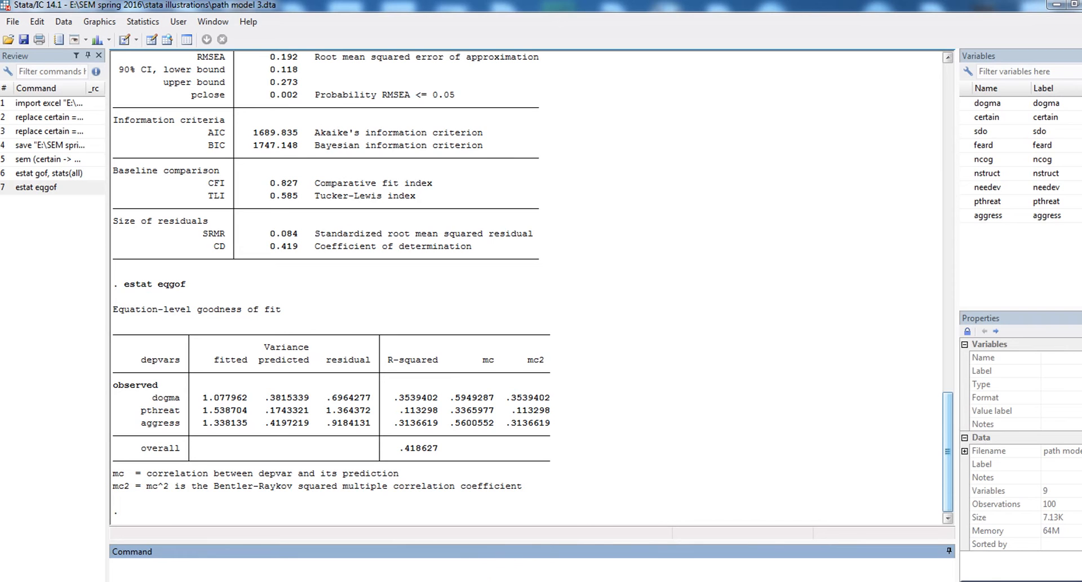
left_click(497, 581)
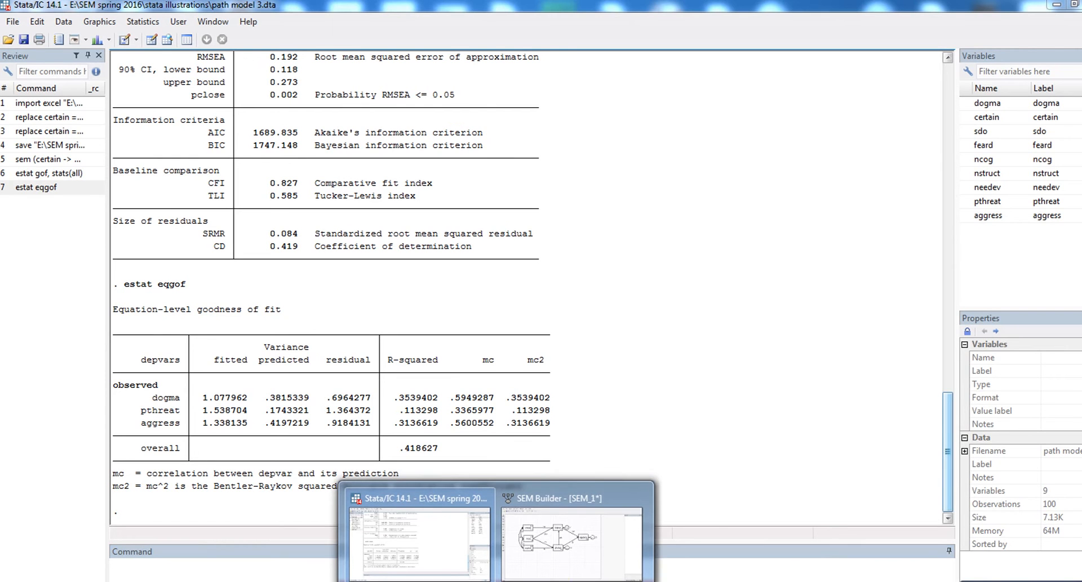
left_click(599, 538)
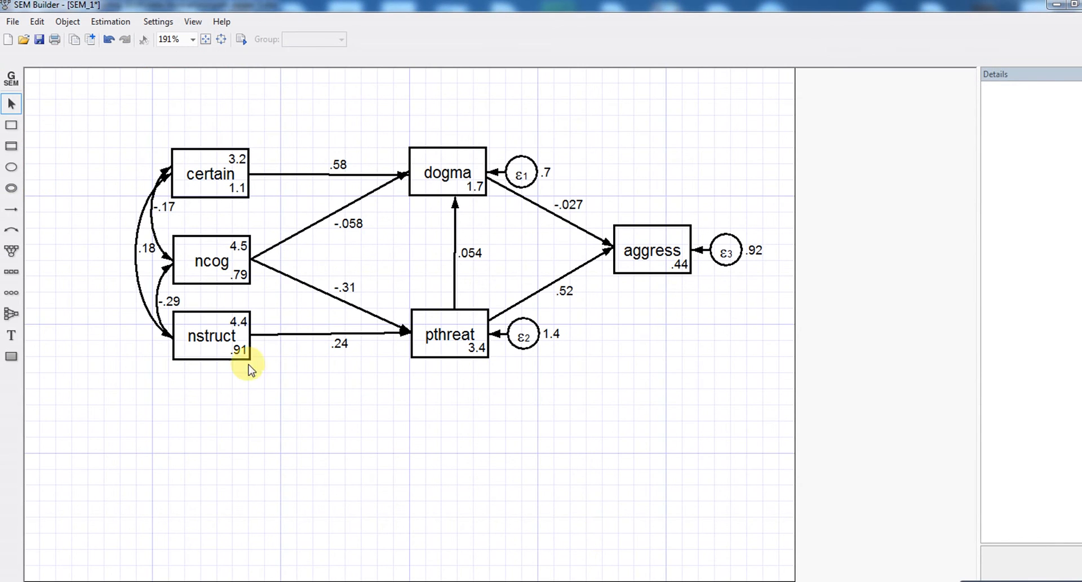
Step: Run the decomposition into direct, indirect and total effects (teffects) with default options and display its complete output in the Stata results window
left_click(117, 20)
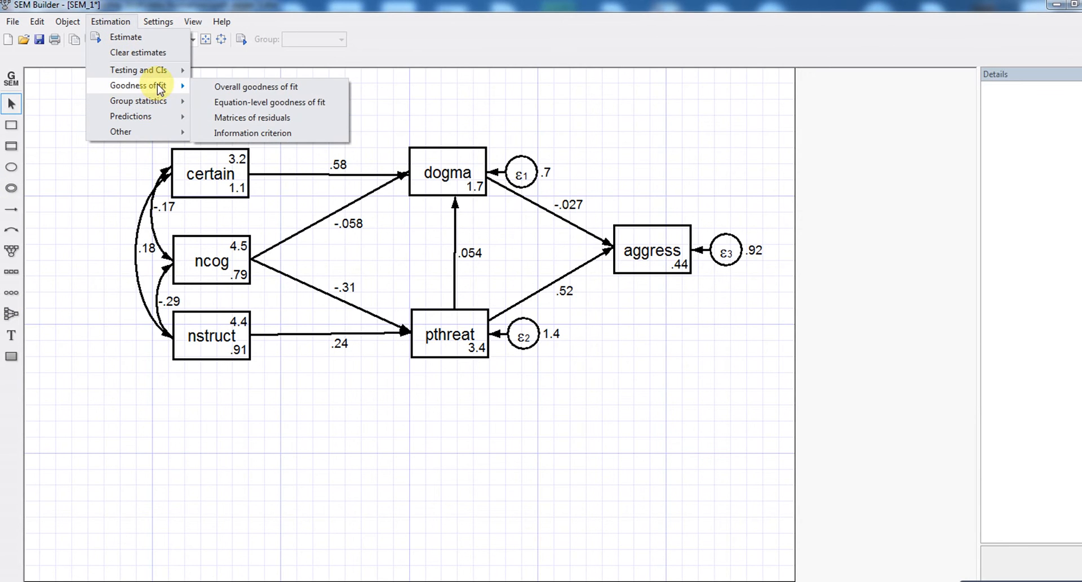
mouse_move(168, 73)
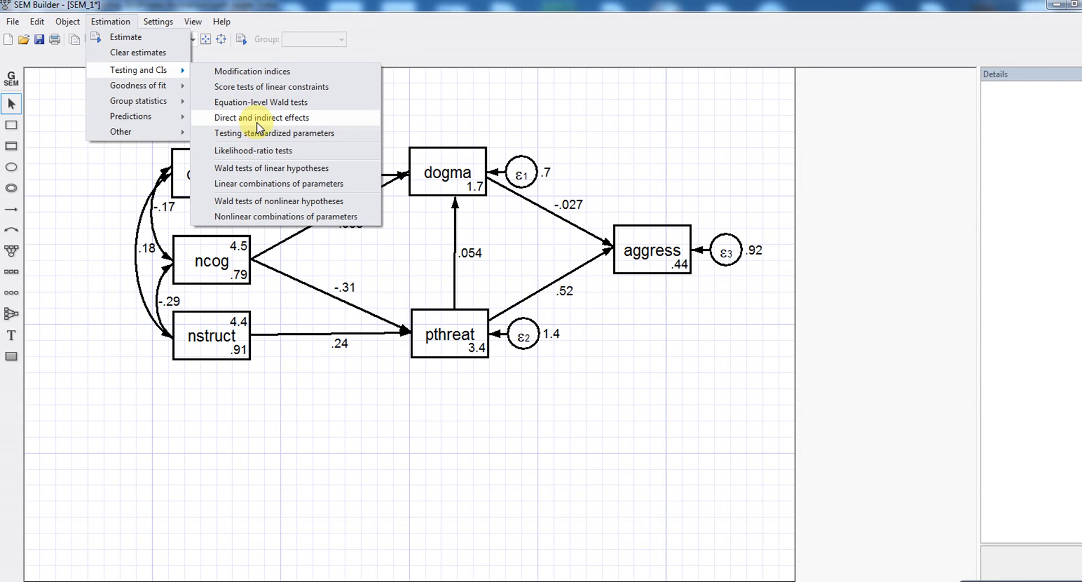
left_click(333, 118)
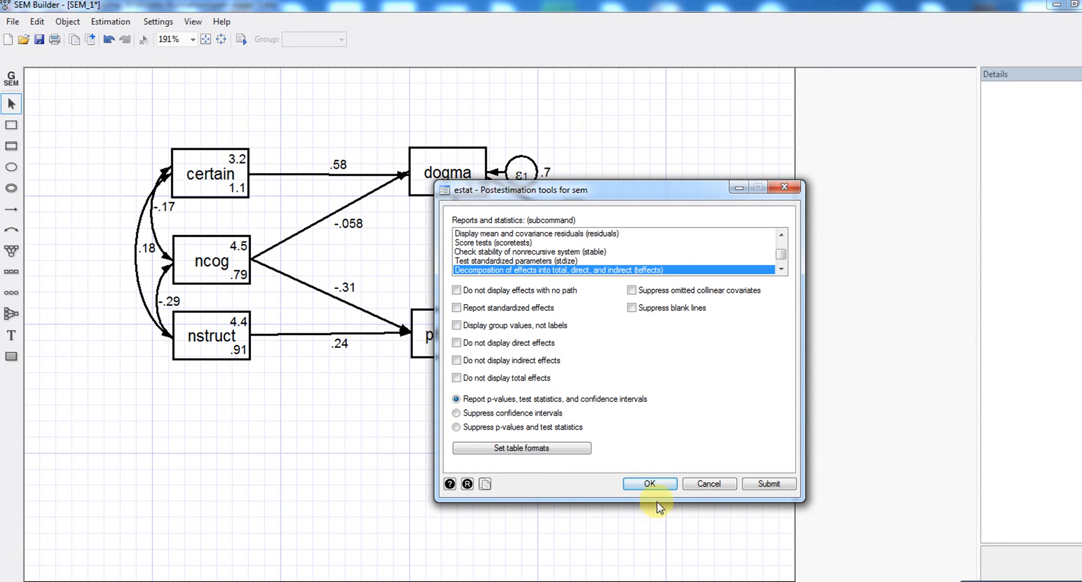
left_click(654, 484)
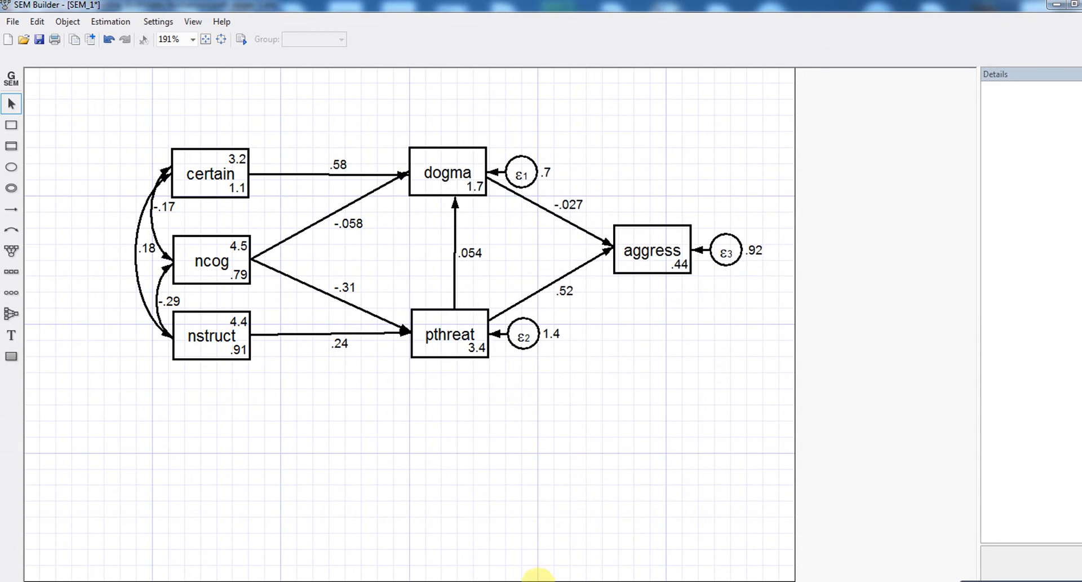
left_click(454, 572)
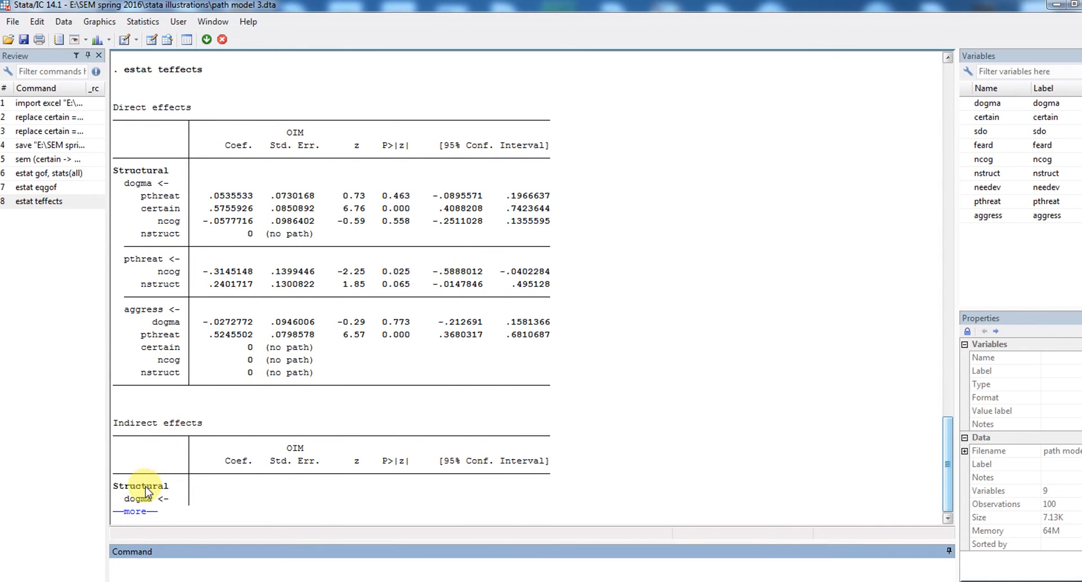
left_click(141, 514)
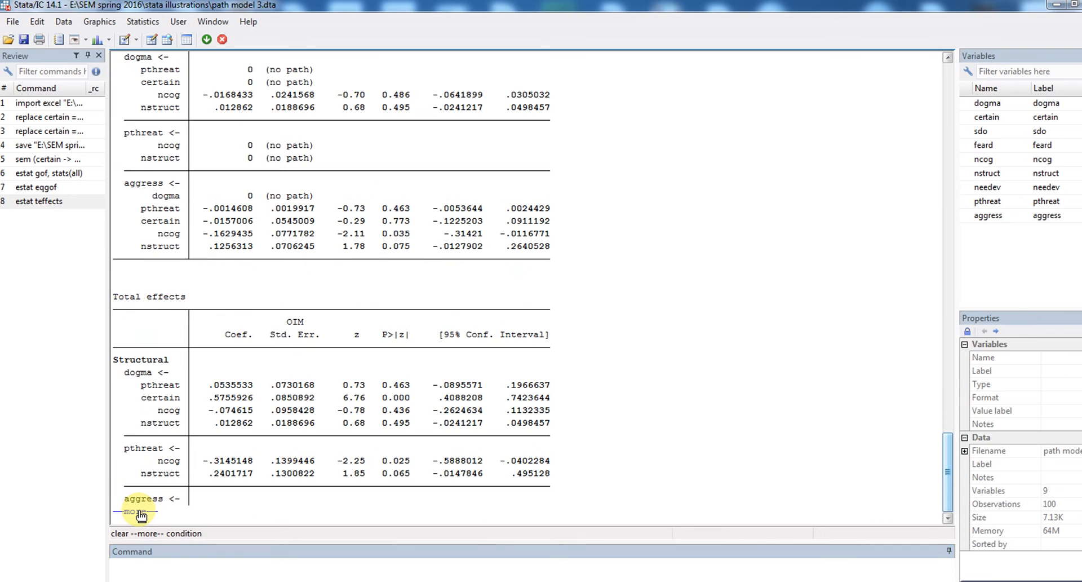
left_click(141, 514)
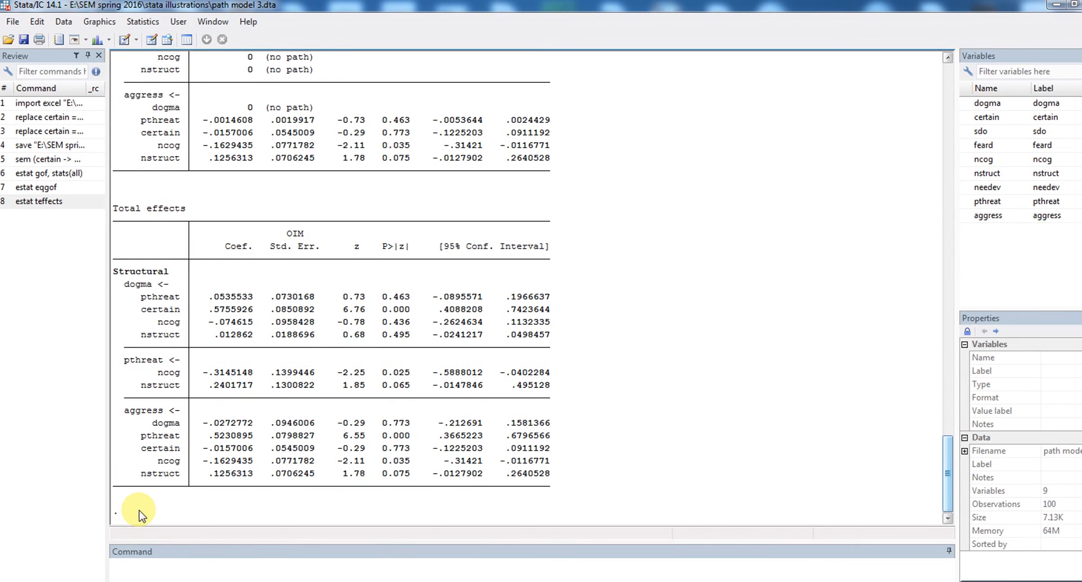
Step: Review the direct and indirect effects tables in the Stata results and compare them with the paths in the SEM Builder diagram
left_click_drag(946, 469, 949, 384)
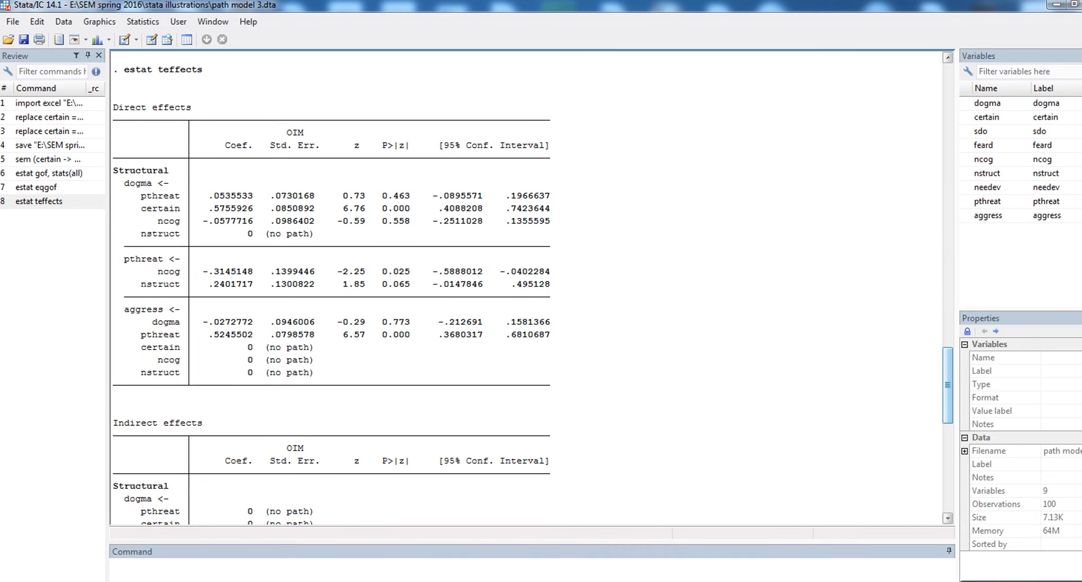
left_click(653, 544)
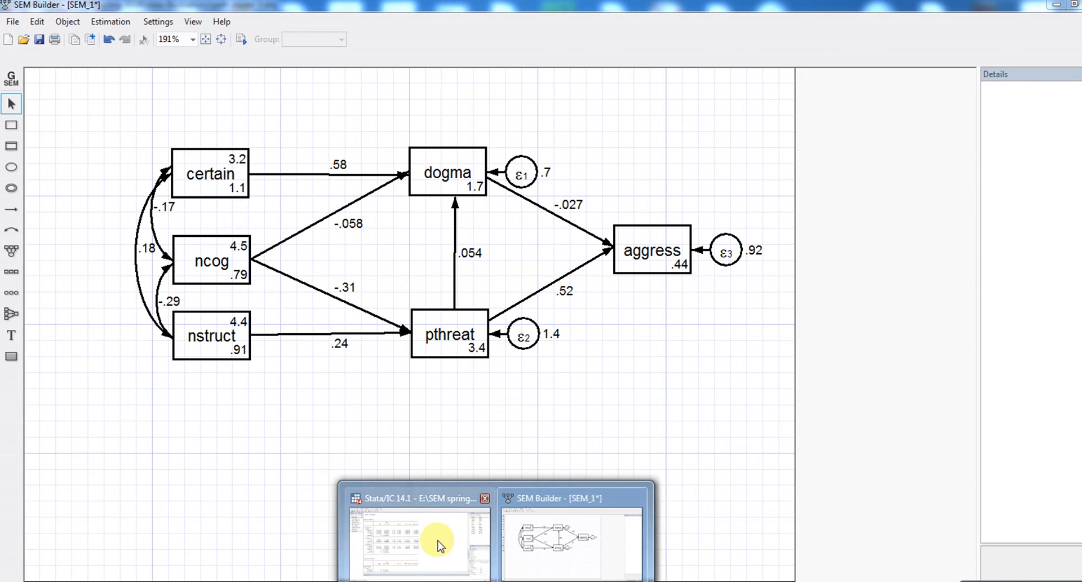
left_click(437, 541)
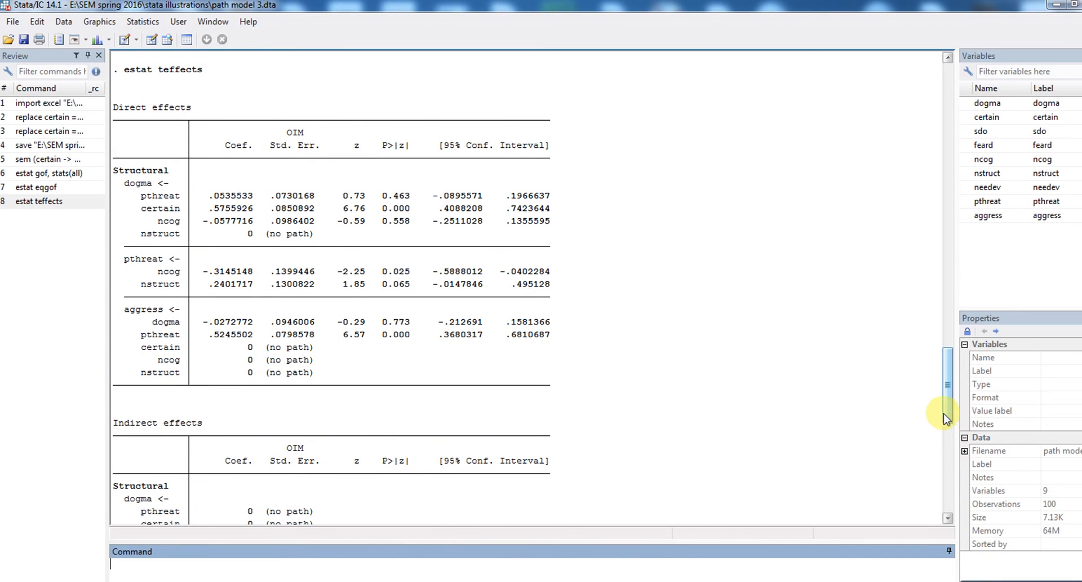
left_click_drag(948, 409, 955, 457)
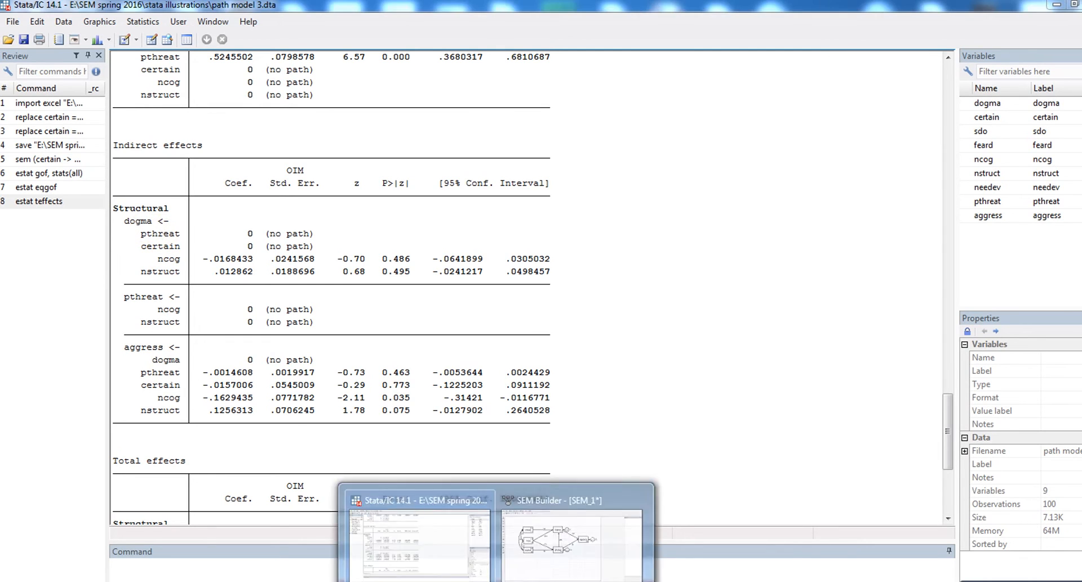
left_click(563, 535)
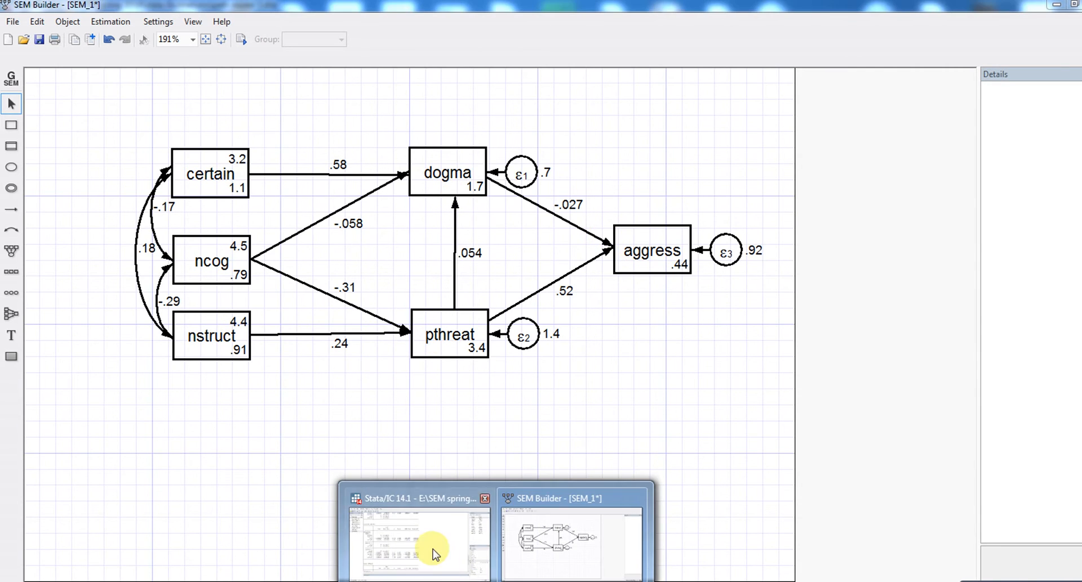
Step: Compare the indirect effects on dogma and aggress in the Stata results with the corresponding paths in the SEM Builder diagram
left_click(432, 547)
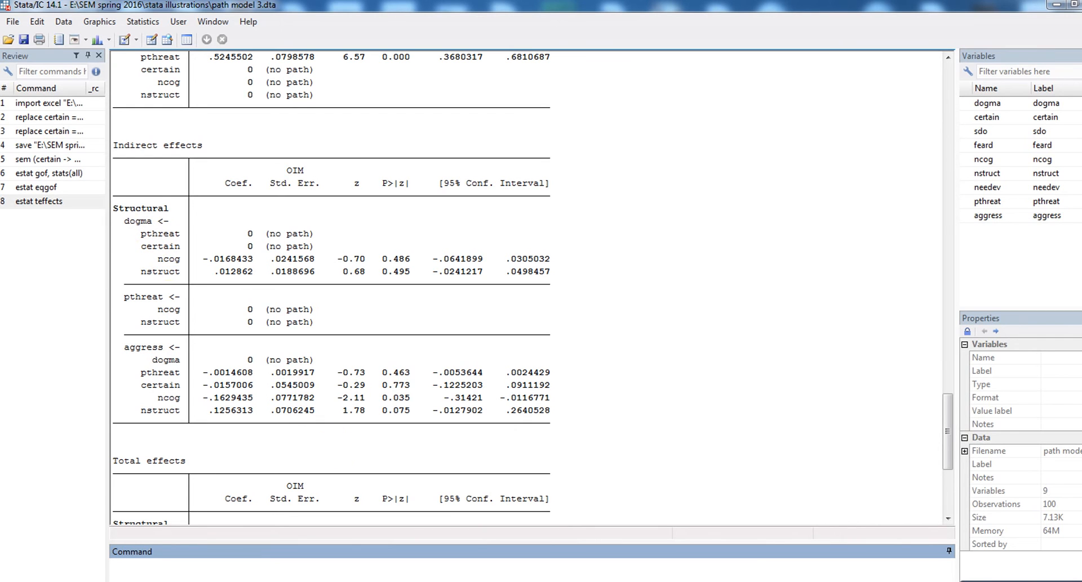
left_click(545, 557)
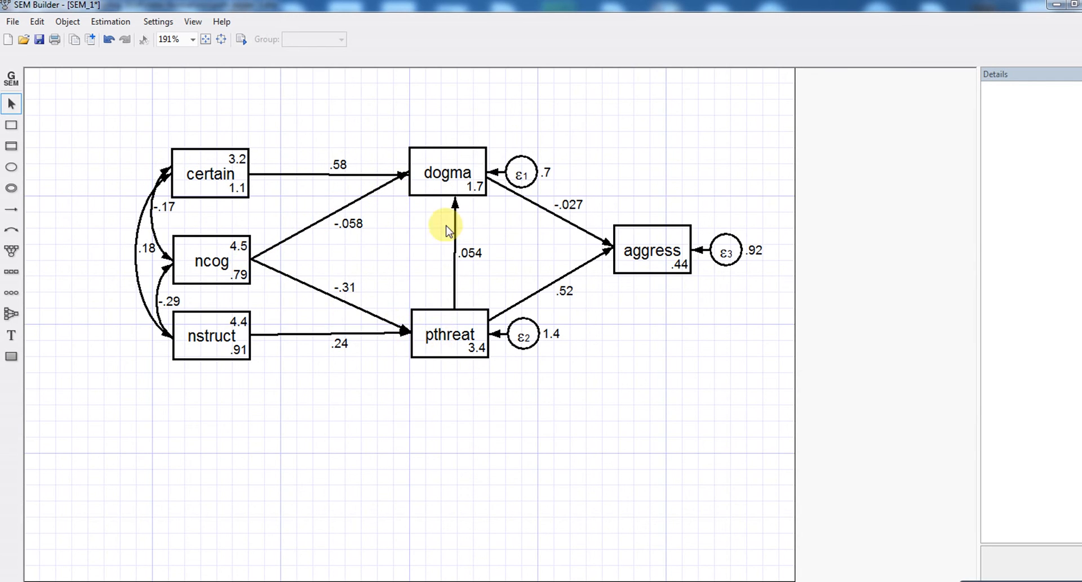
left_click(496, 581)
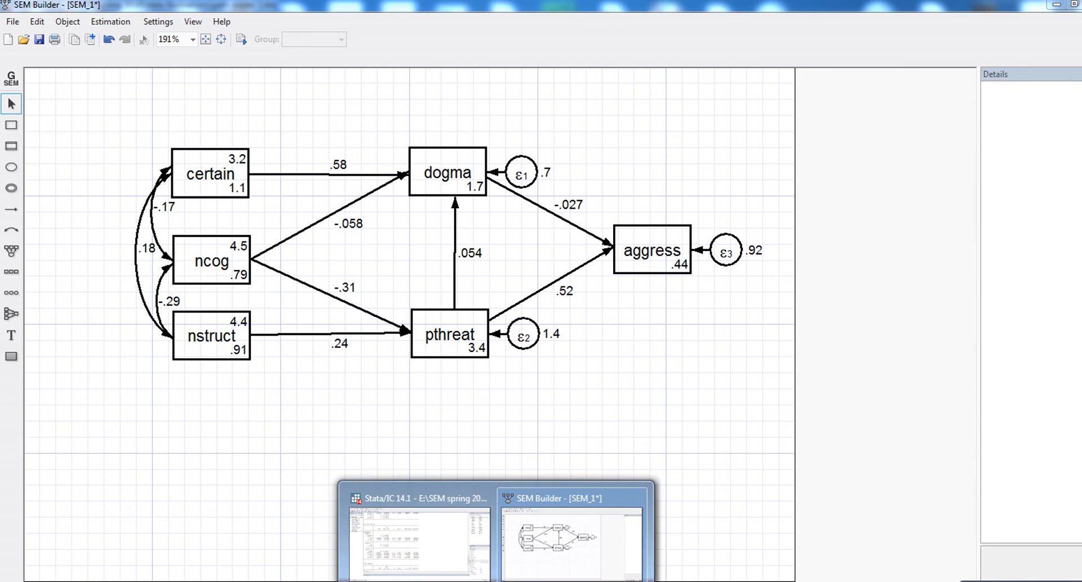
left_click(440, 550)
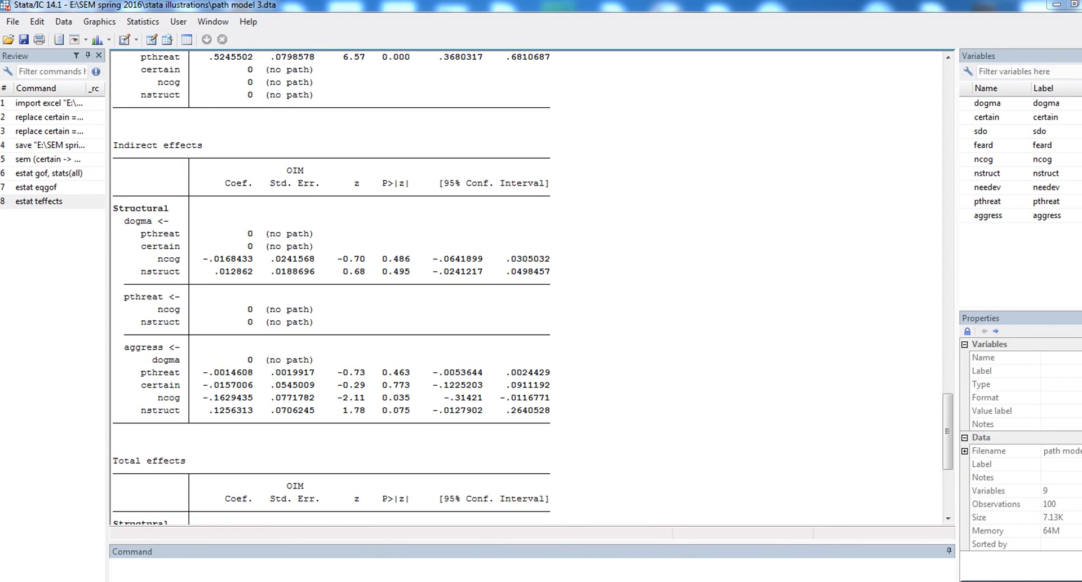
mouse_move(496, 580)
left_click(483, 560)
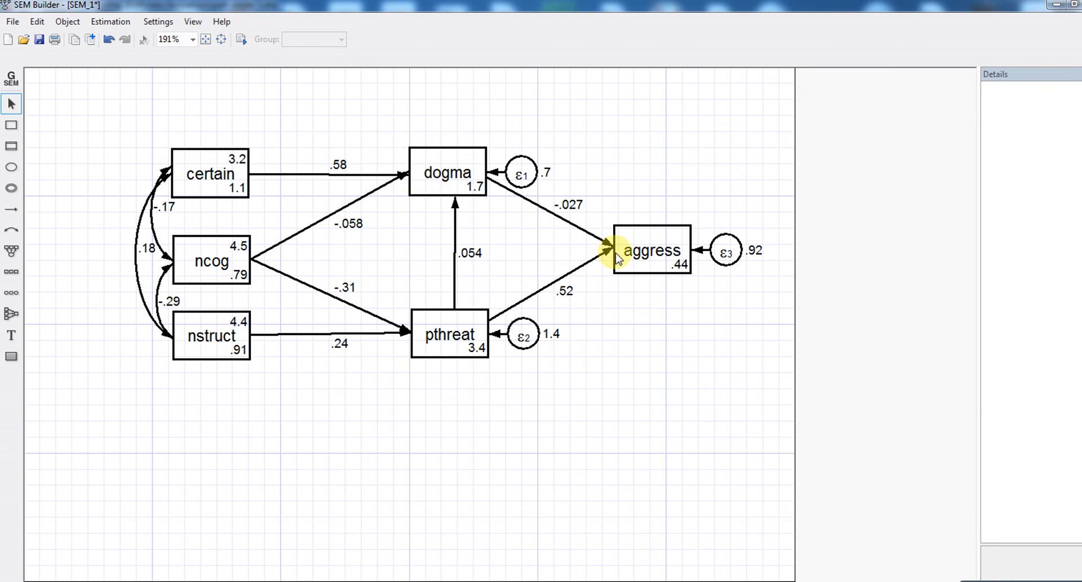
Step: Reposition the aggress box with its error term to the right of dogma and pthreat, midway between them, and deselect it
left_click_drag(619, 258, 562, 234)
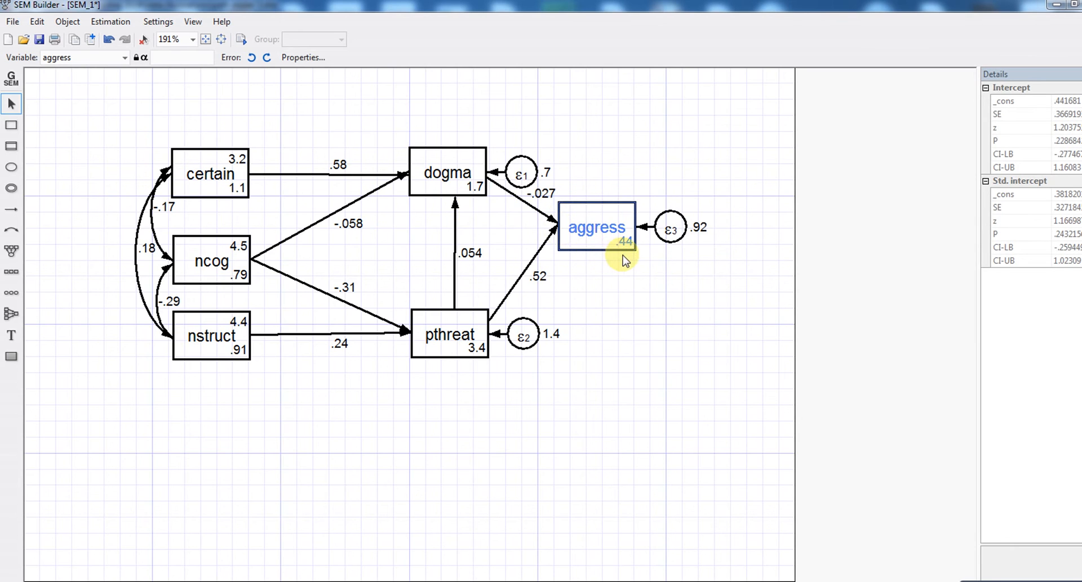
left_click_drag(623, 259, 667, 279)
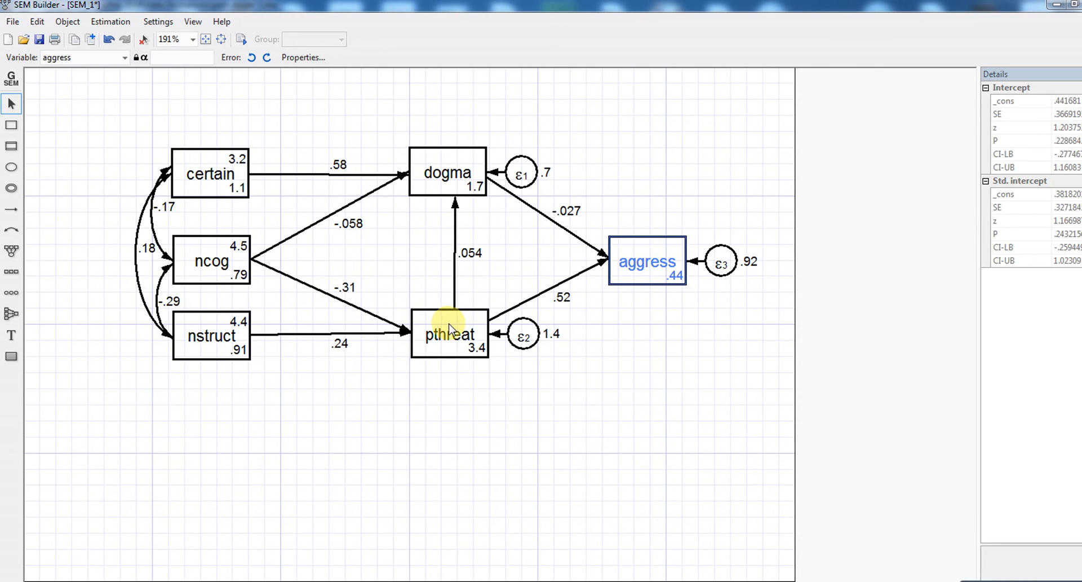
left_click(654, 337)
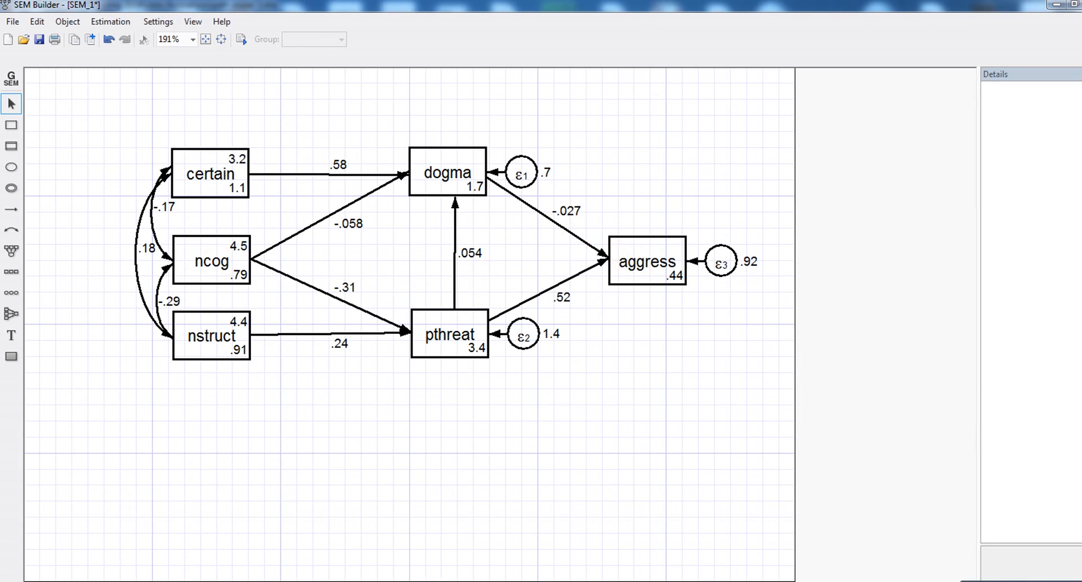
Step: Examine the total effects table in the Stata results against the indirect effects table and the paths in the SEM Builder diagram
mouse_move(483, 576)
left_click(434, 535)
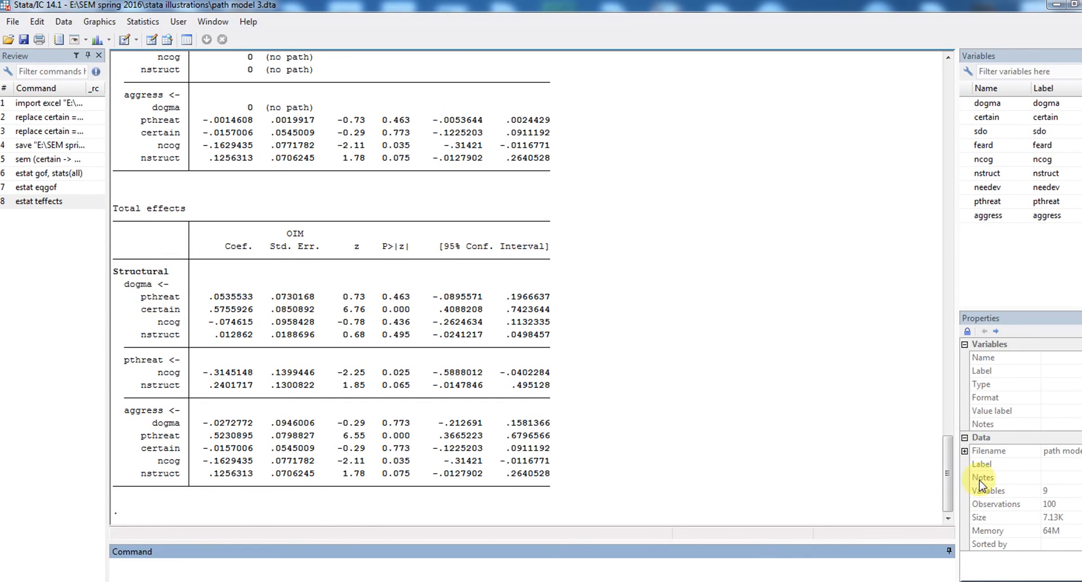
left_click_drag(950, 478, 949, 471)
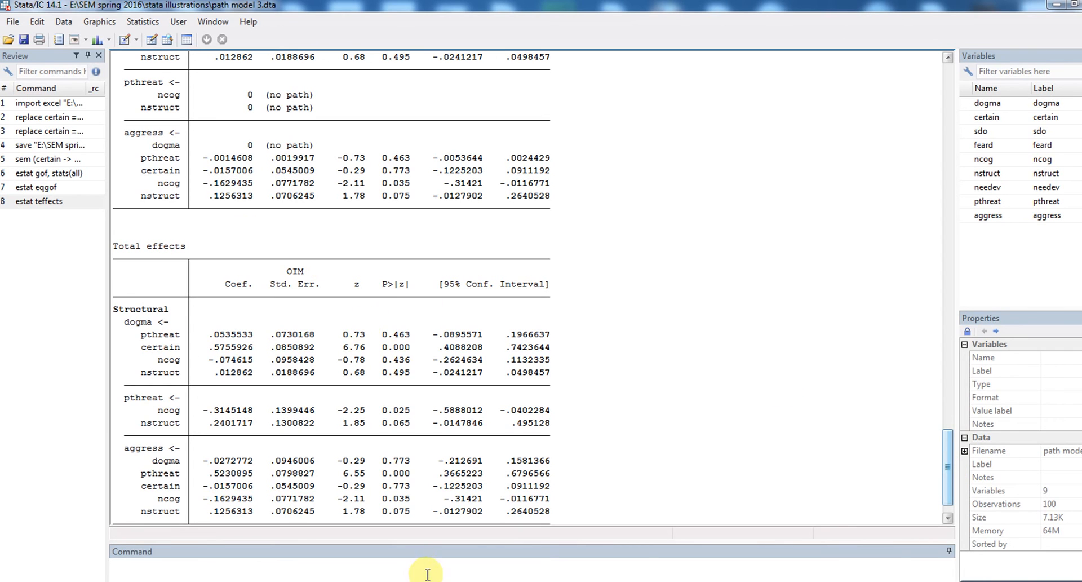
mouse_move(496, 581)
left_click(533, 555)
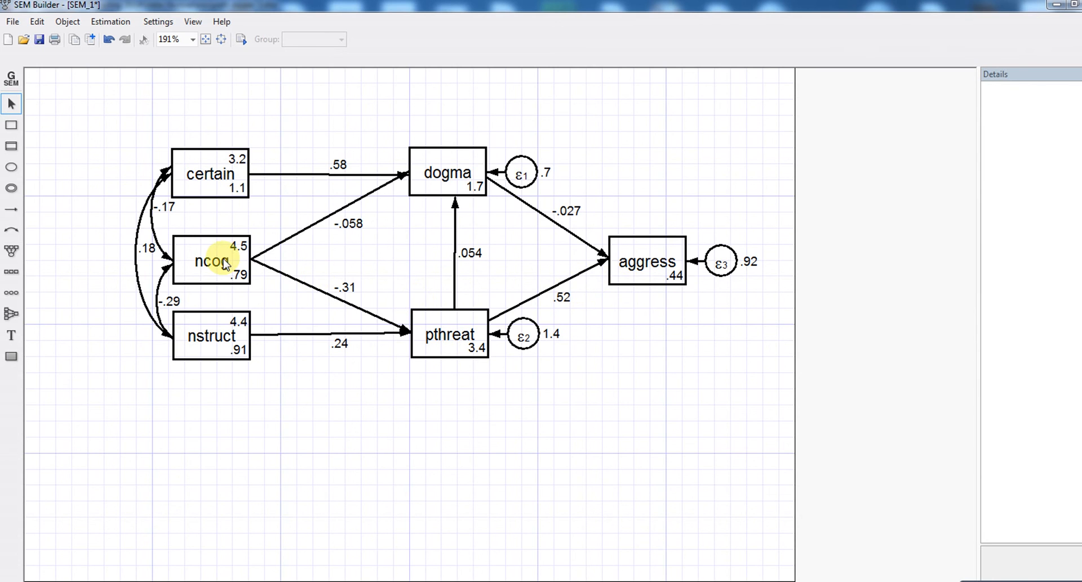
mouse_move(462, 580)
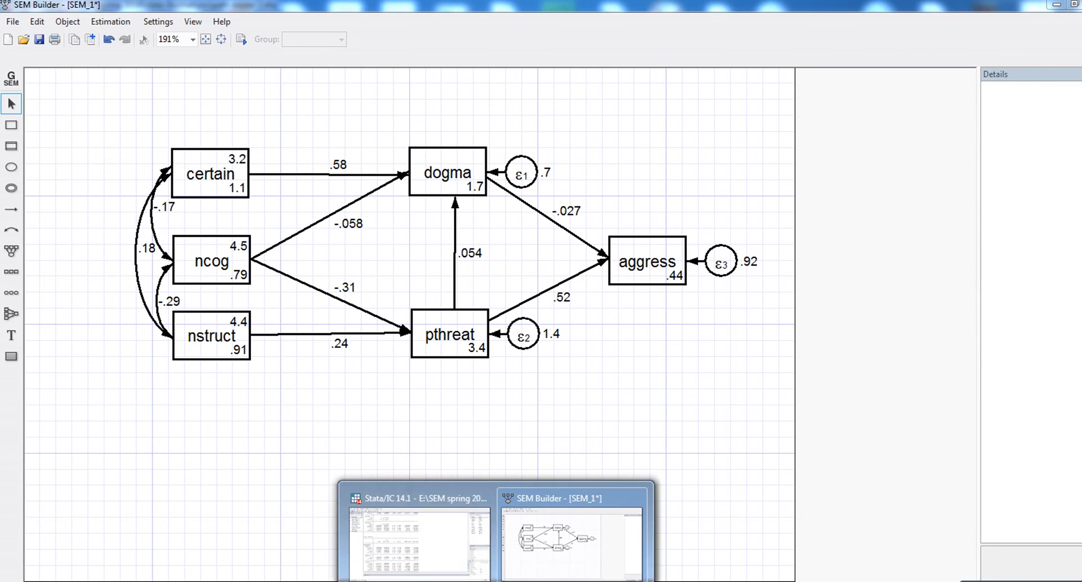
left_click(439, 530)
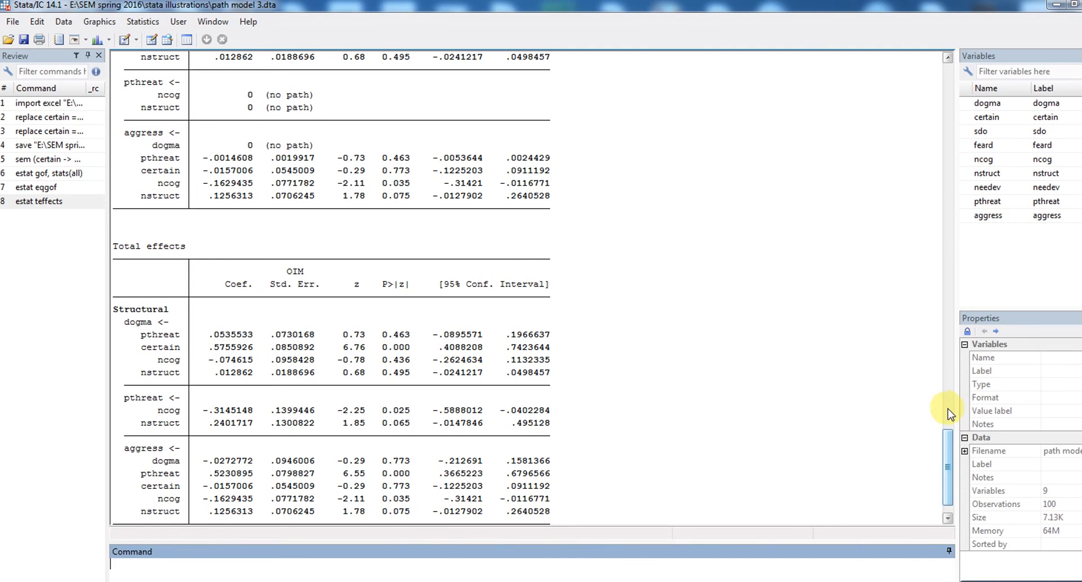
left_click_drag(949, 439, 949, 402)
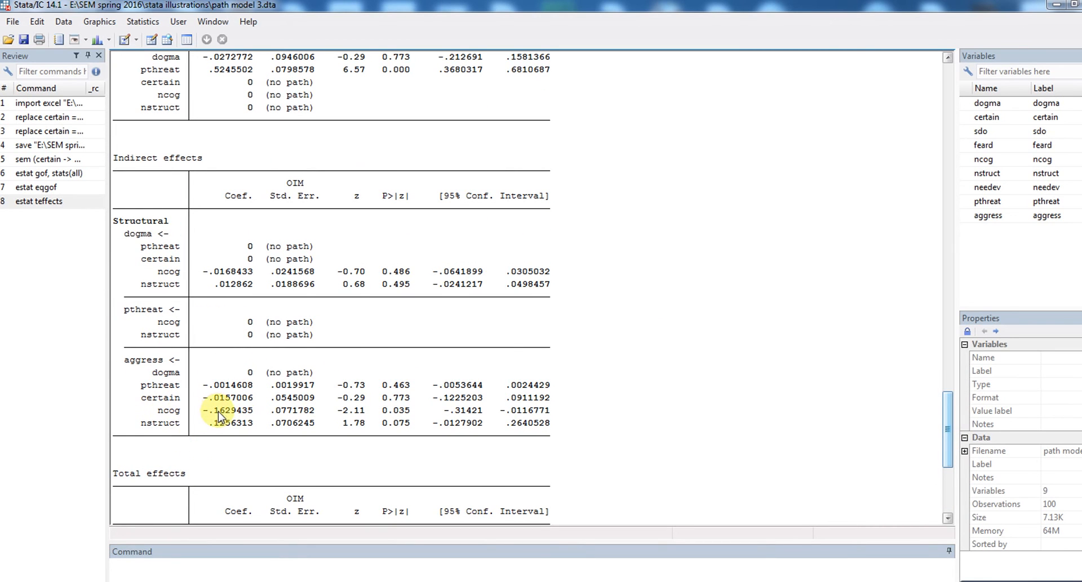
left_click_drag(947, 446, 958, 500)
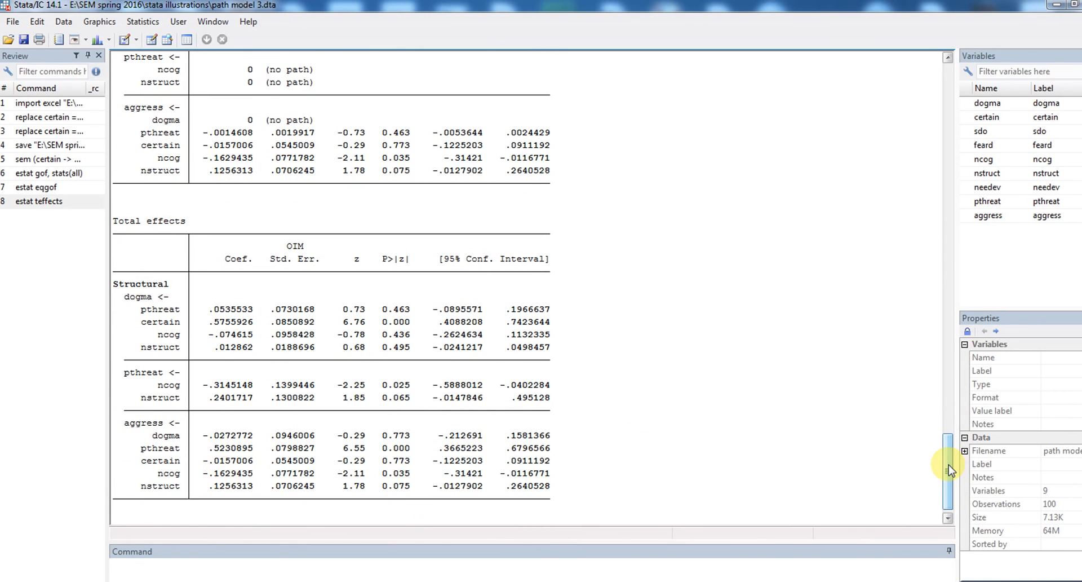
left_click_drag(948, 465, 945, 418)
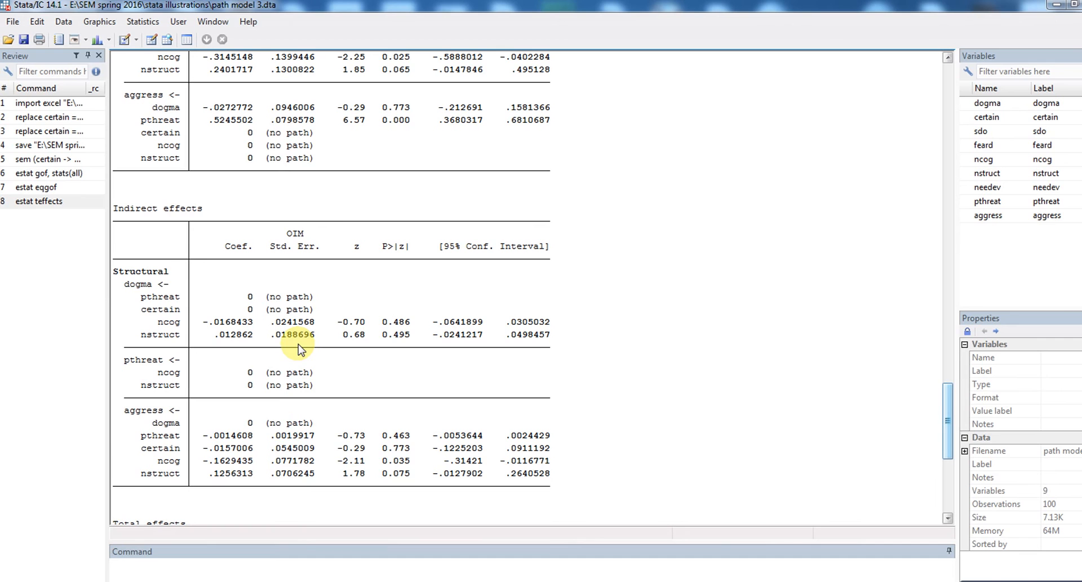
Step: Return to SEM Builder and run the decomposition of effects (teffects) with standardized effects reported
left_click(136, 25)
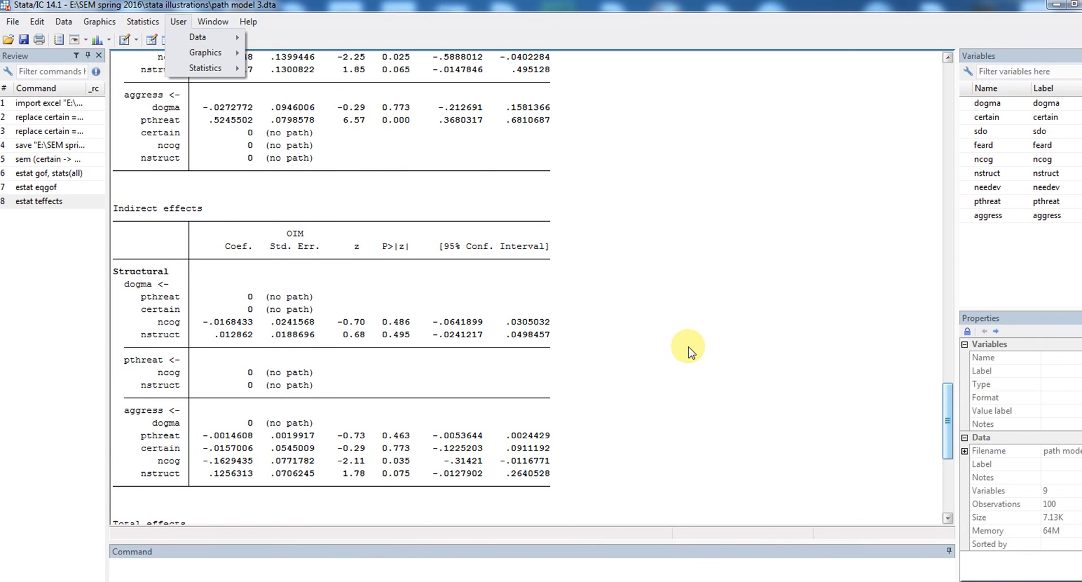
left_click(688, 346)
mouse_move(535, 579)
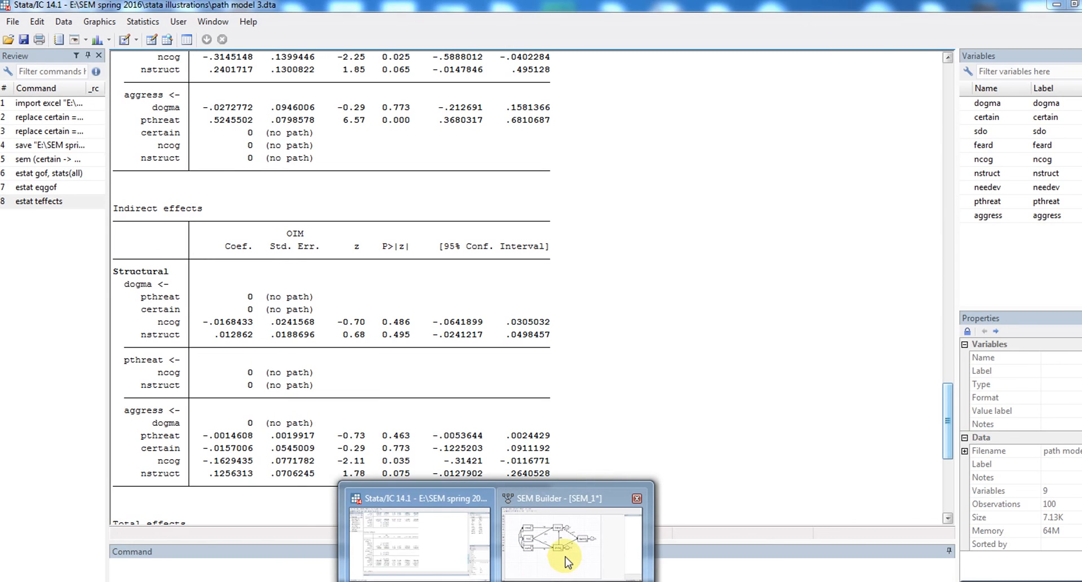
left_click(564, 556)
left_click(110, 21)
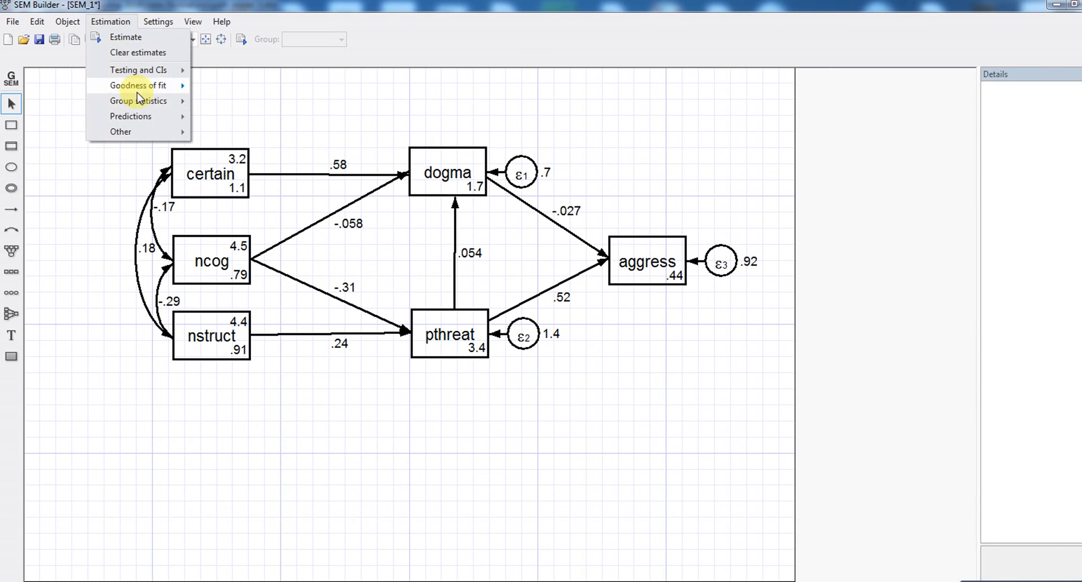
mouse_move(160, 84)
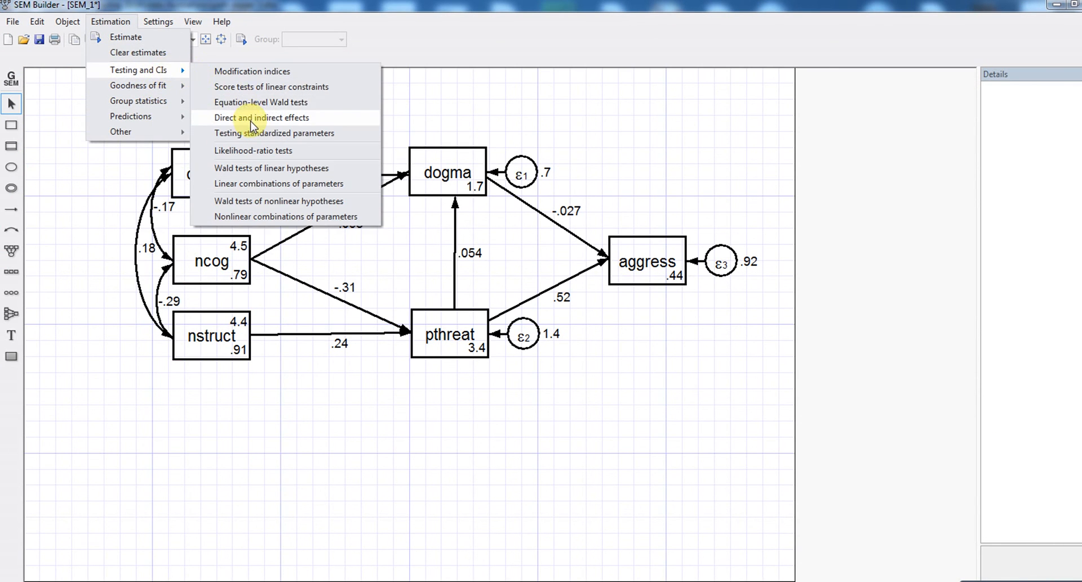
left_click(251, 119)
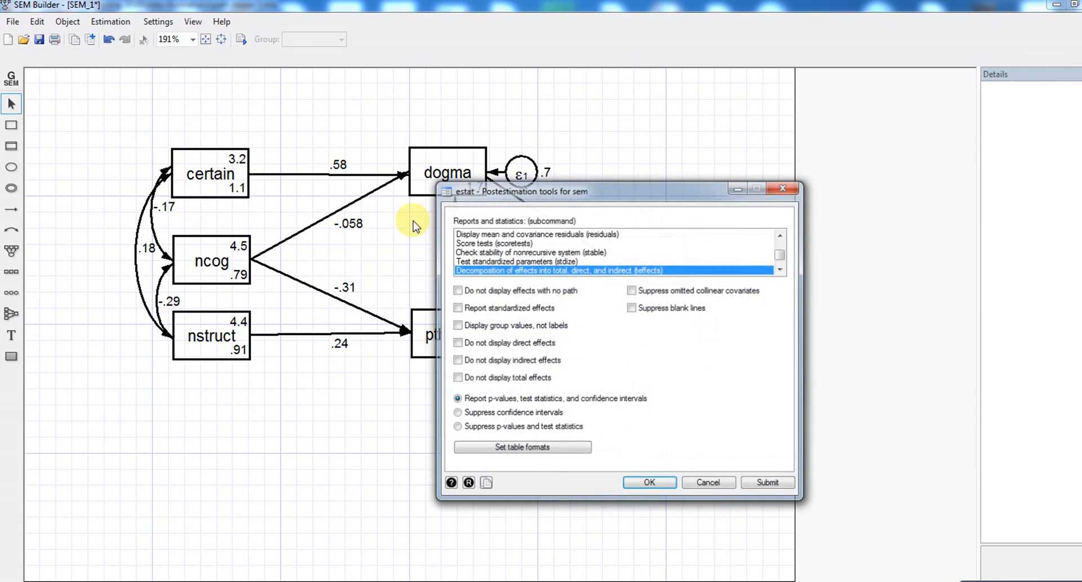
left_click(457, 308)
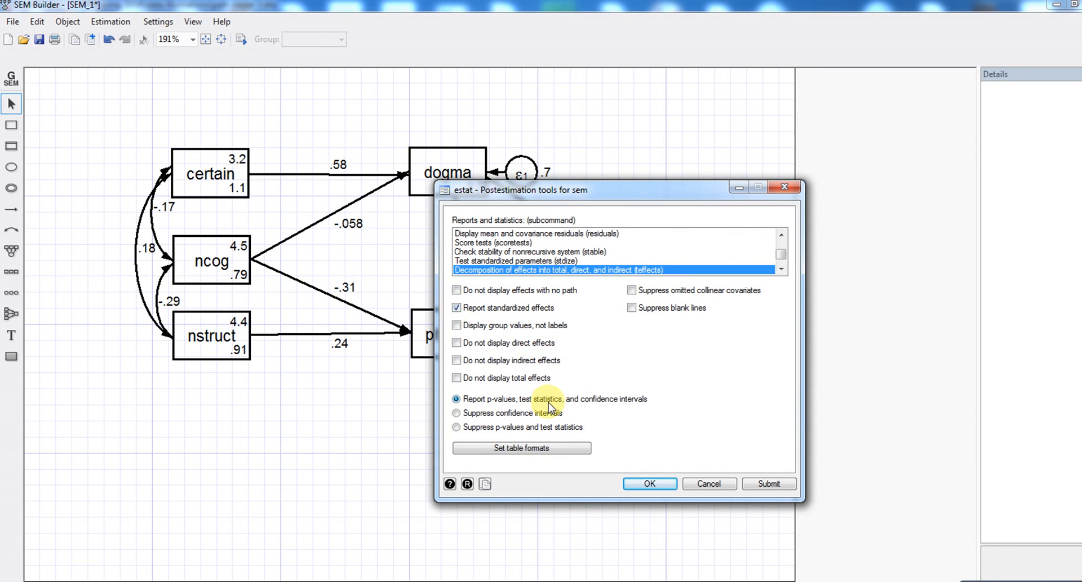
left_click(650, 483)
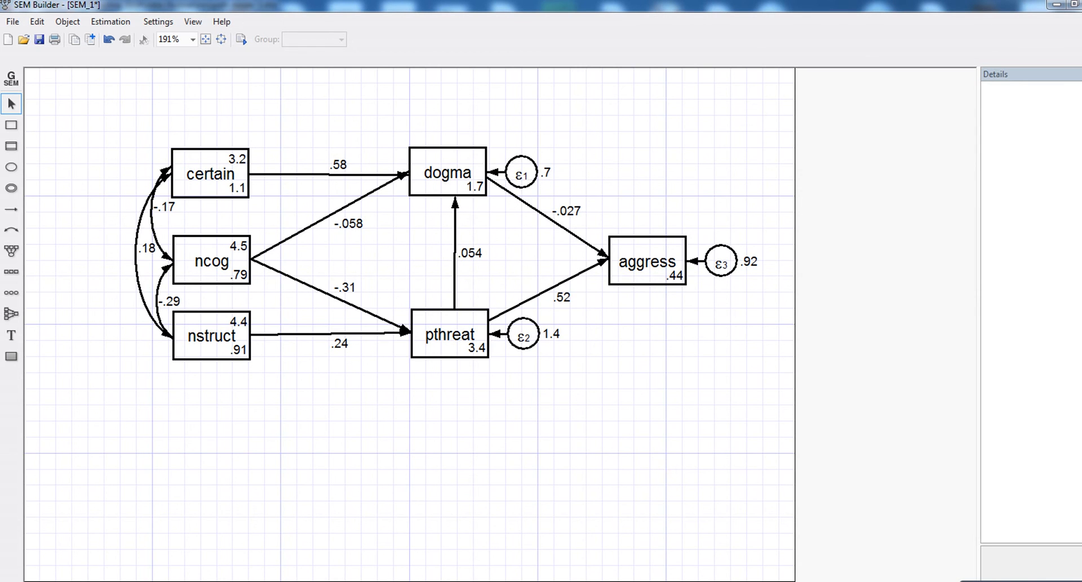
Step: Display more of the standardized effects output in the Stata results and compare its coefficients with the earlier unstandardized total effects table
left_click(447, 560)
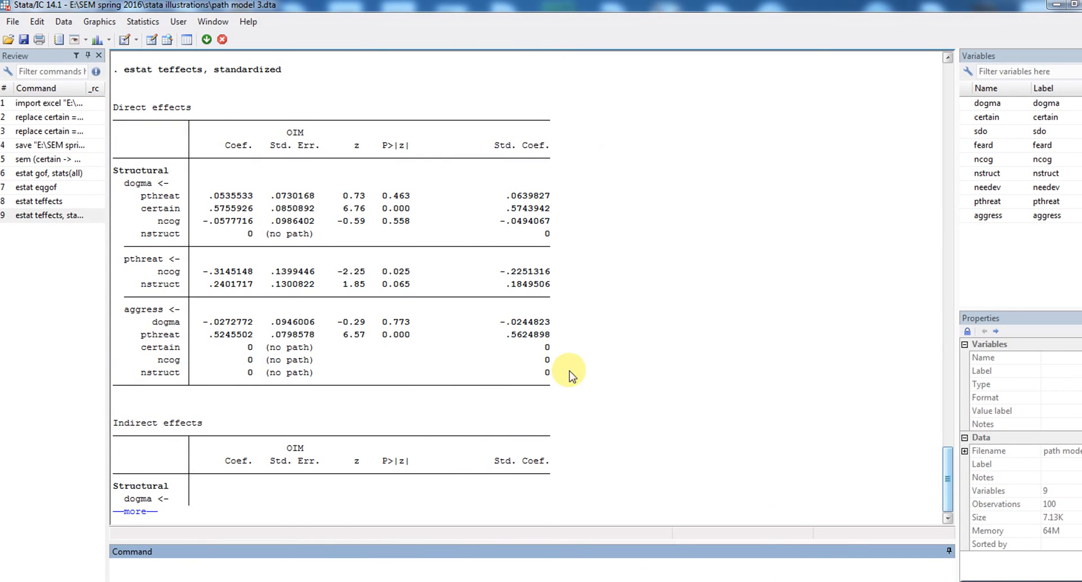
left_click(145, 512)
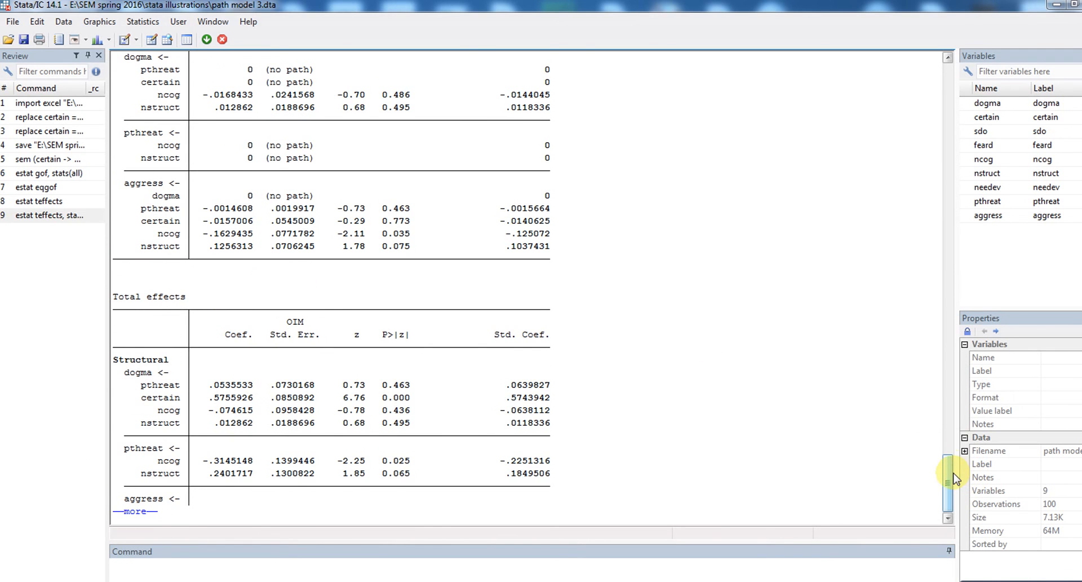
left_click_drag(954, 480, 949, 417)
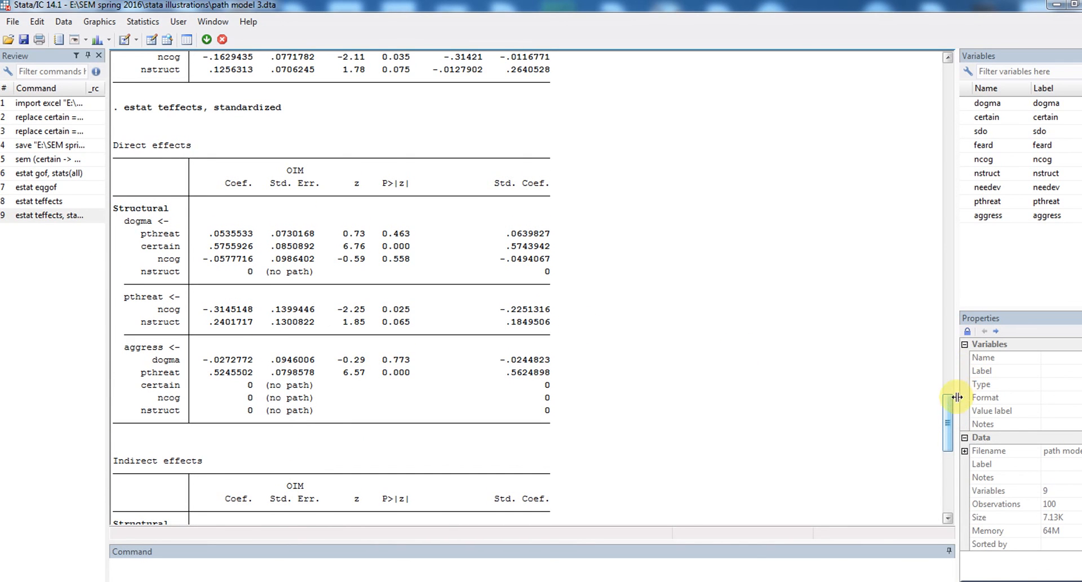
left_click_drag(951, 407, 953, 441)
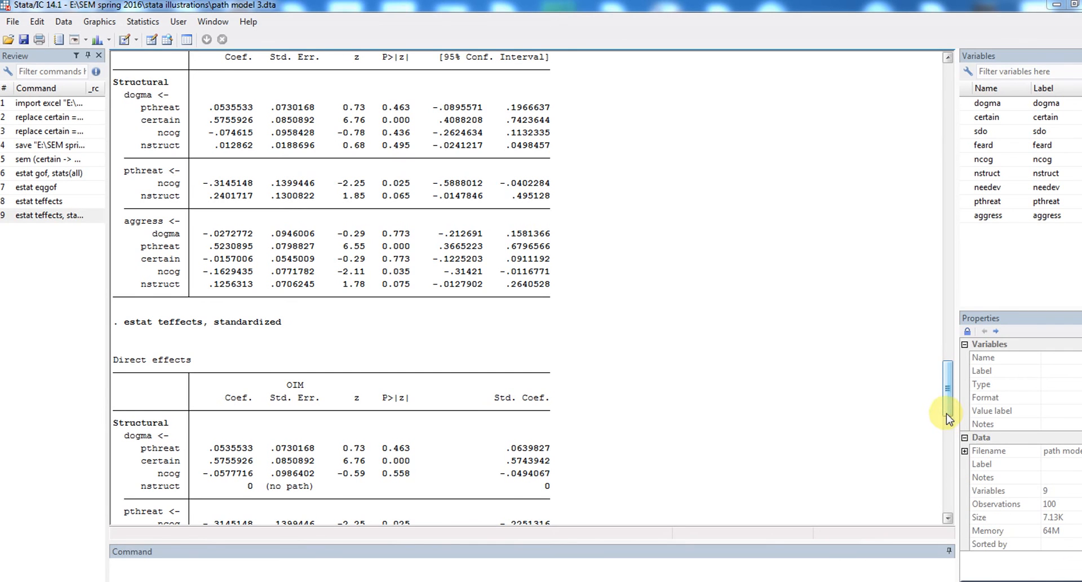
left_click_drag(948, 418, 954, 397)
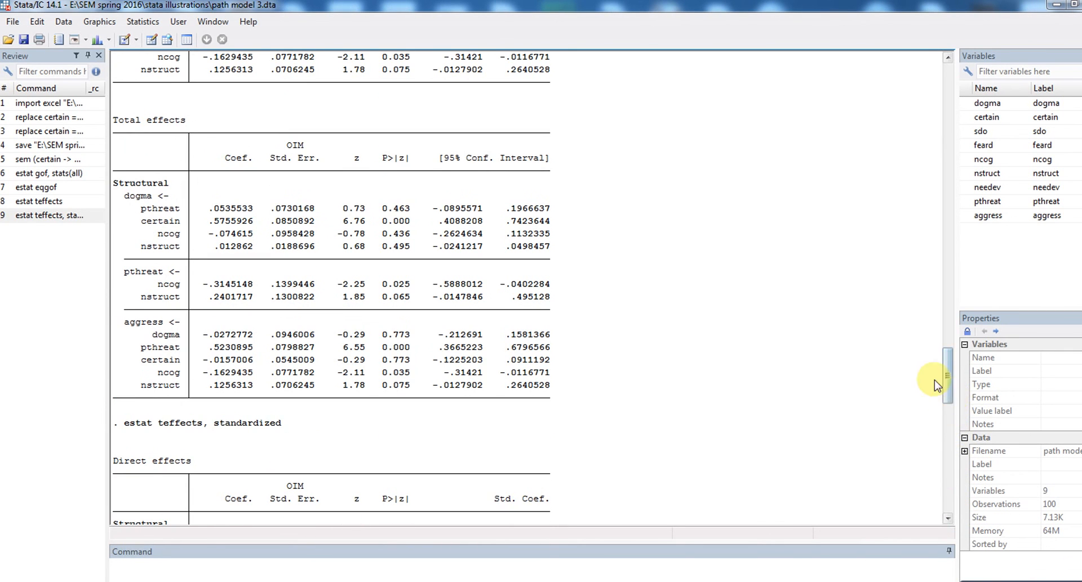
Step: Run the modification indices (mindices) from SEM Builder with the default 3.8414588 threshold and display the table in the Stata results
mouse_move(496, 581)
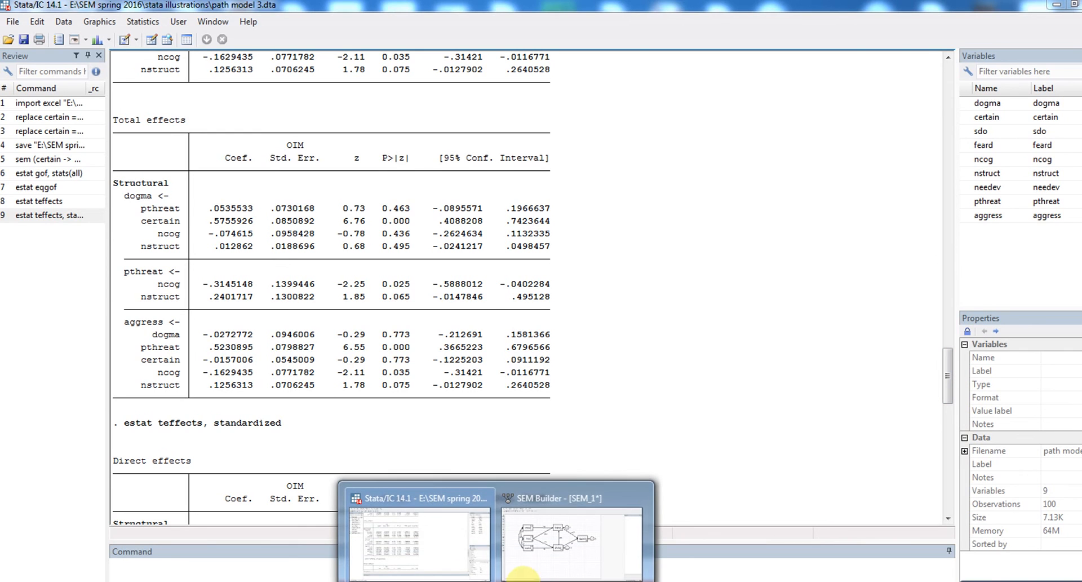
left_click(547, 568)
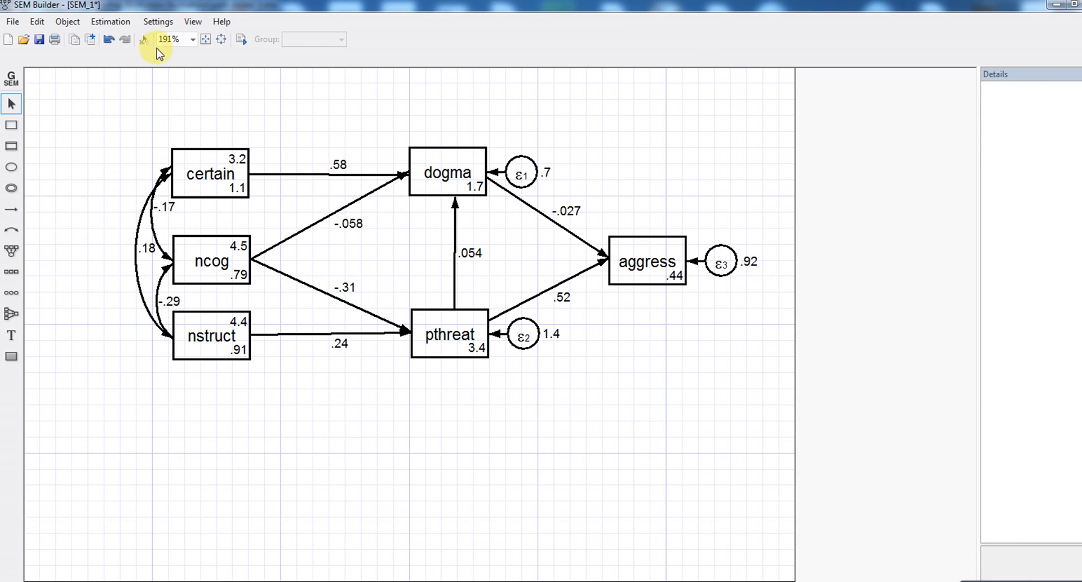
left_click(112, 23)
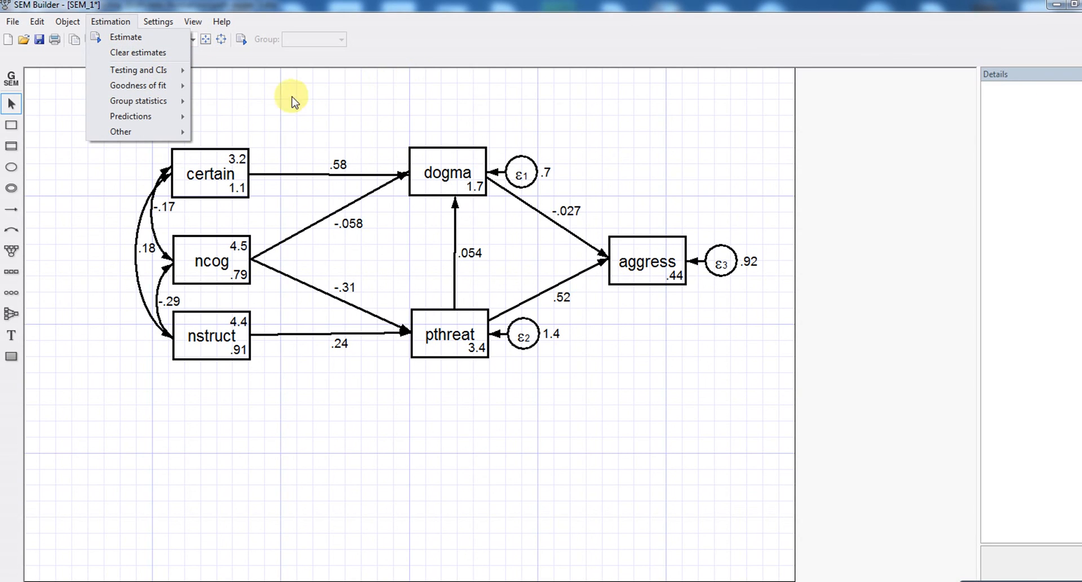
mouse_move(171, 71)
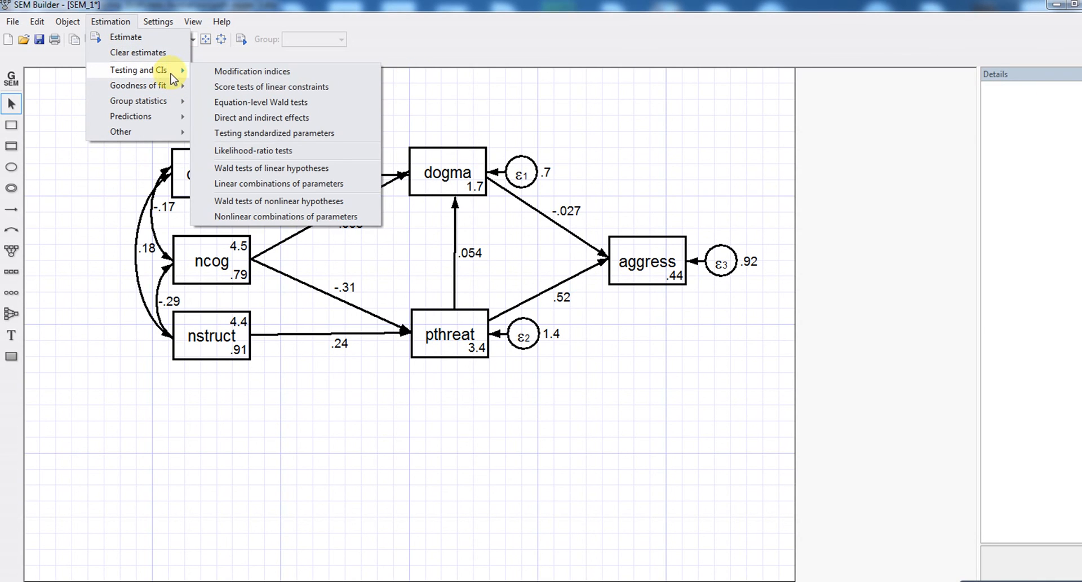
left_click(217, 72)
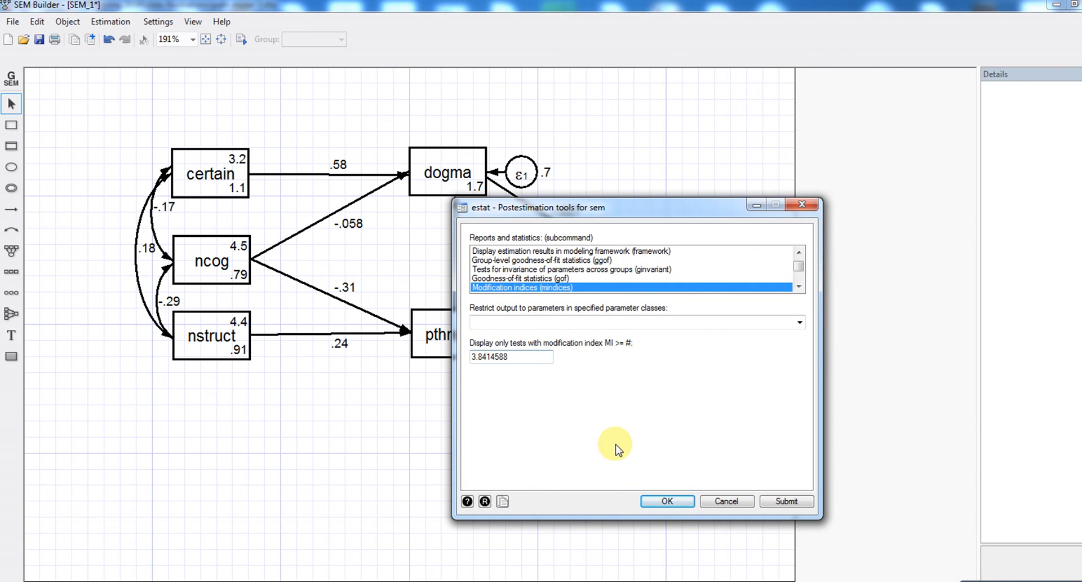
left_click(679, 500)
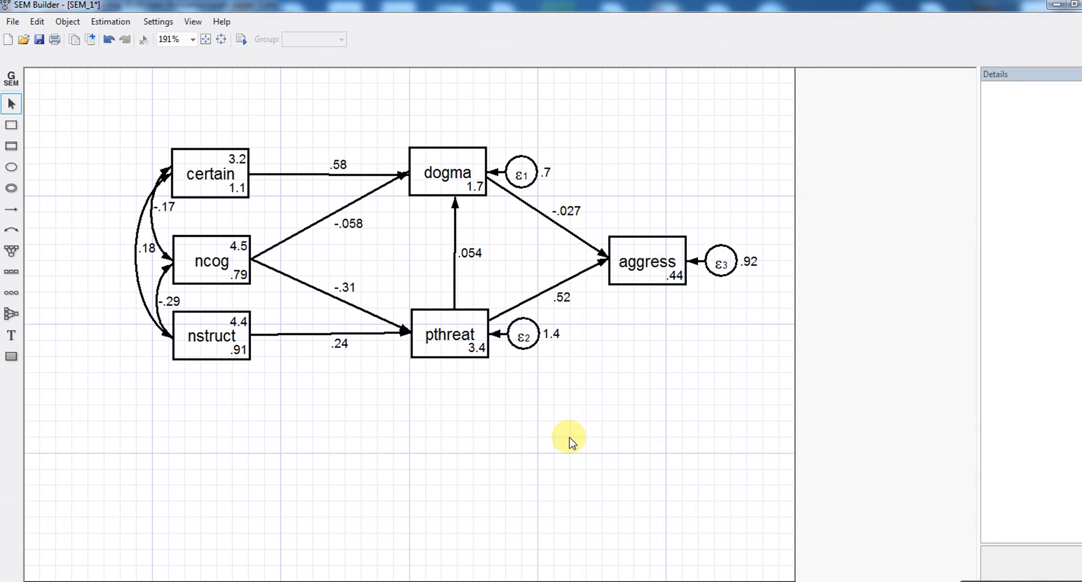
left_click(422, 529)
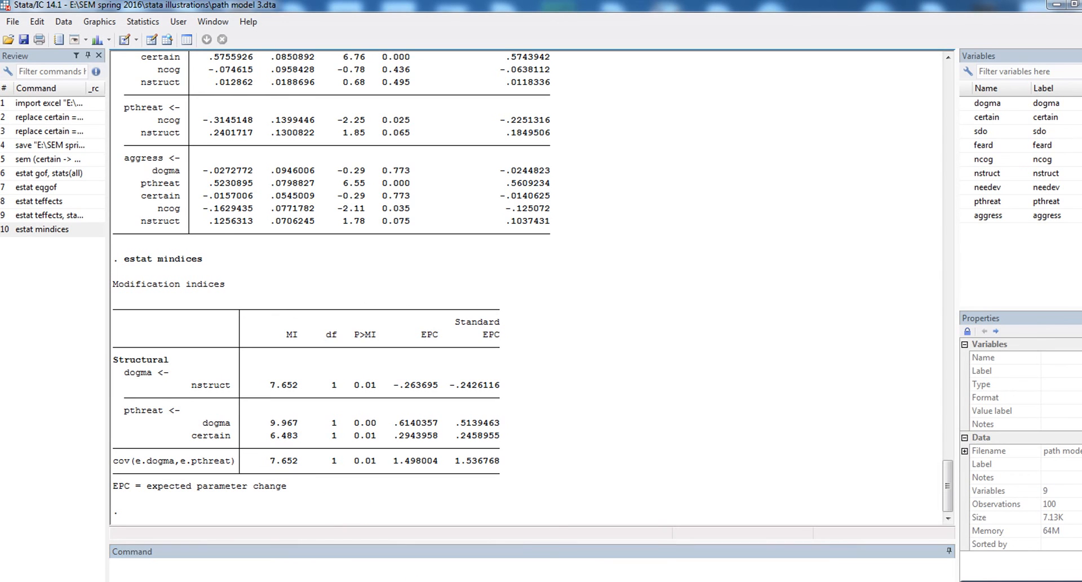
Step: Switch to SEM Builder and add a path from dogma to pthreat in the diagram
left_click(536, 555)
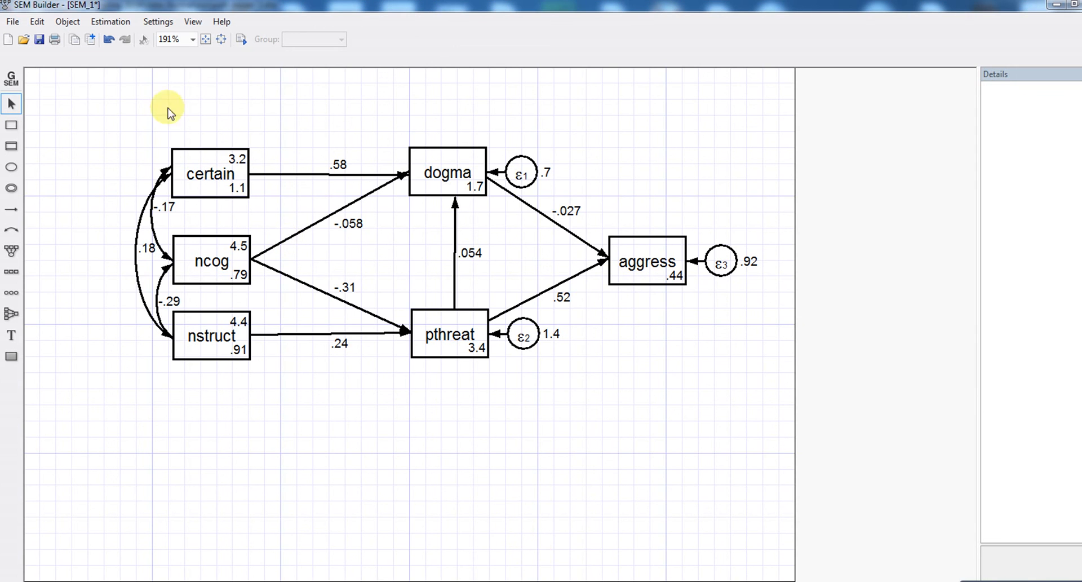
left_click(10, 211)
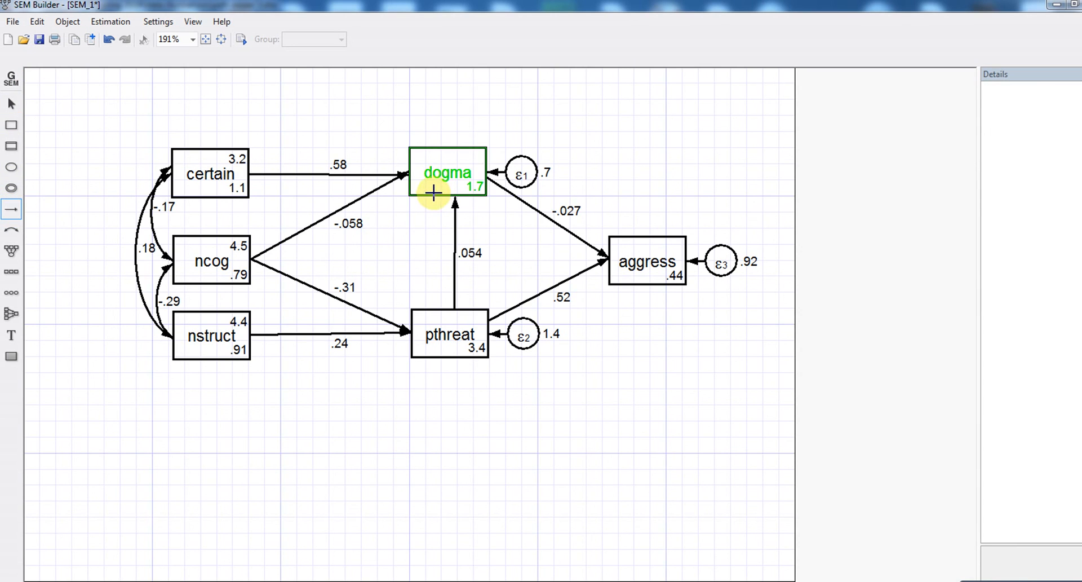
left_click_drag(433, 191, 430, 311)
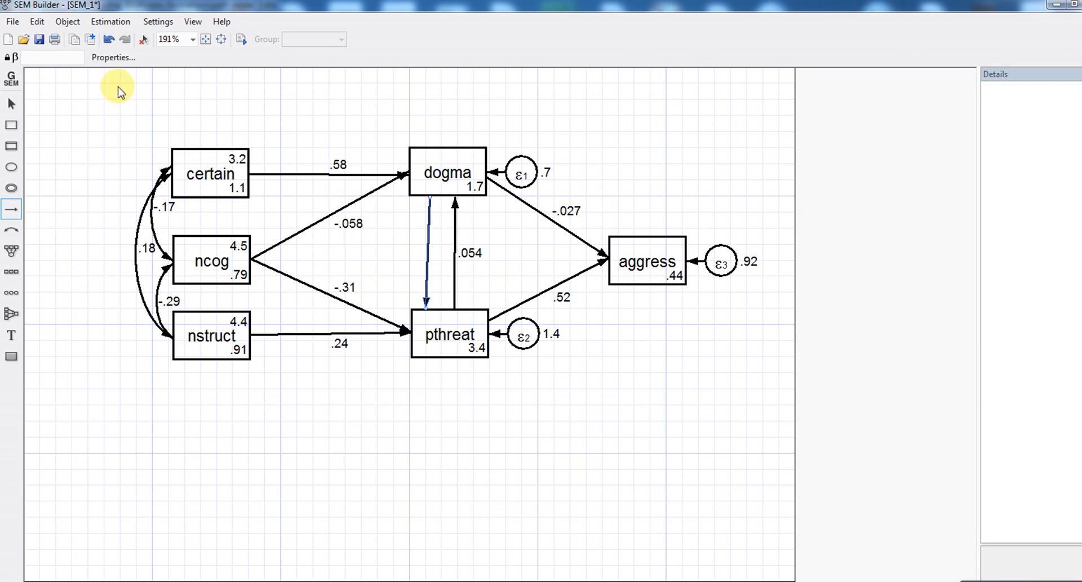
Step: Re-estimate the path model with the maximum likelihood method and clear the selection in the diagram
left_click(110, 21)
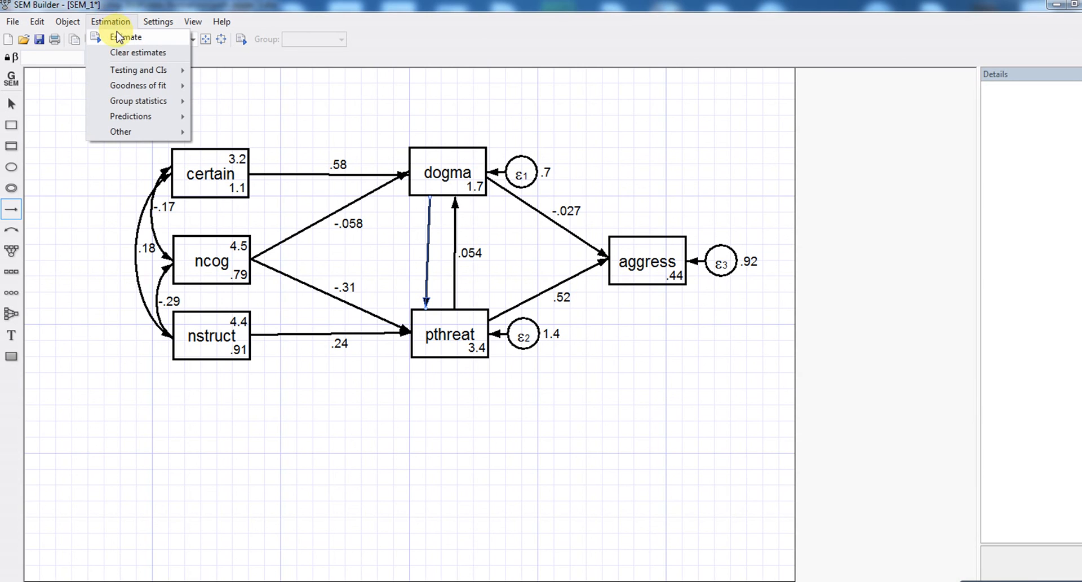
left_click(119, 38)
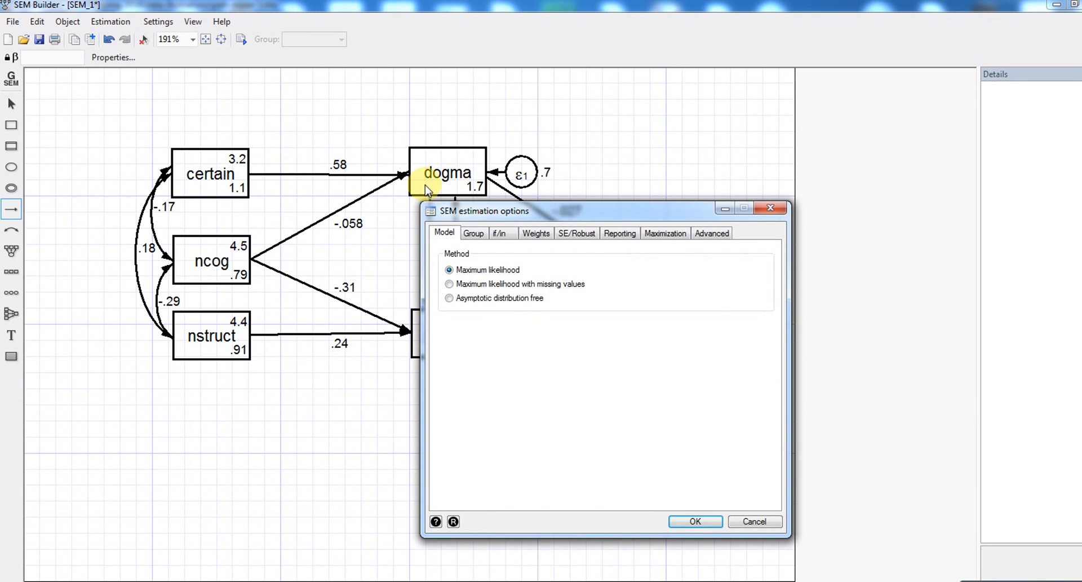
left_click(701, 521)
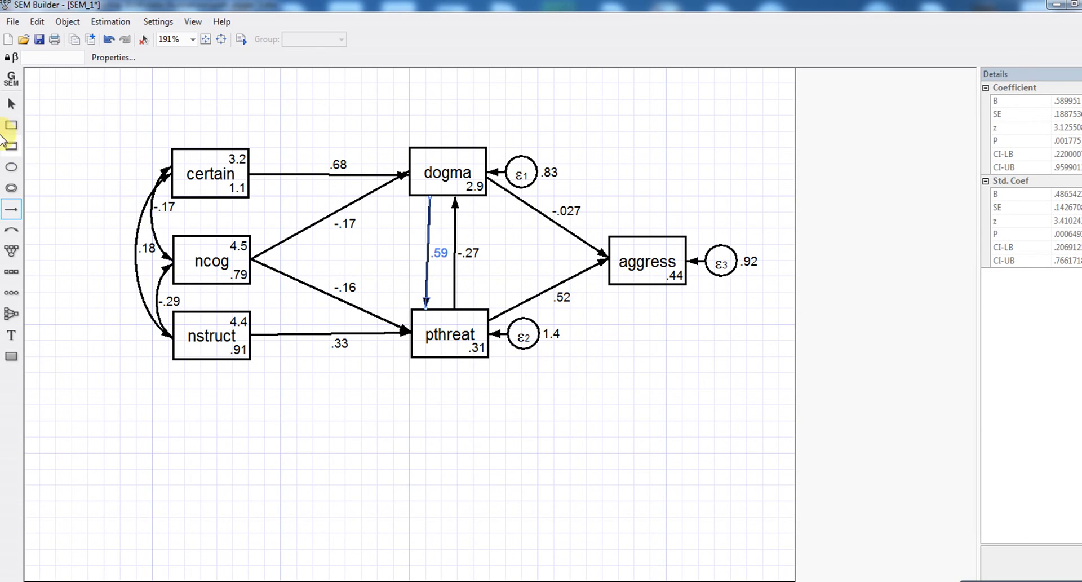
left_click(10, 104)
left_click(372, 384)
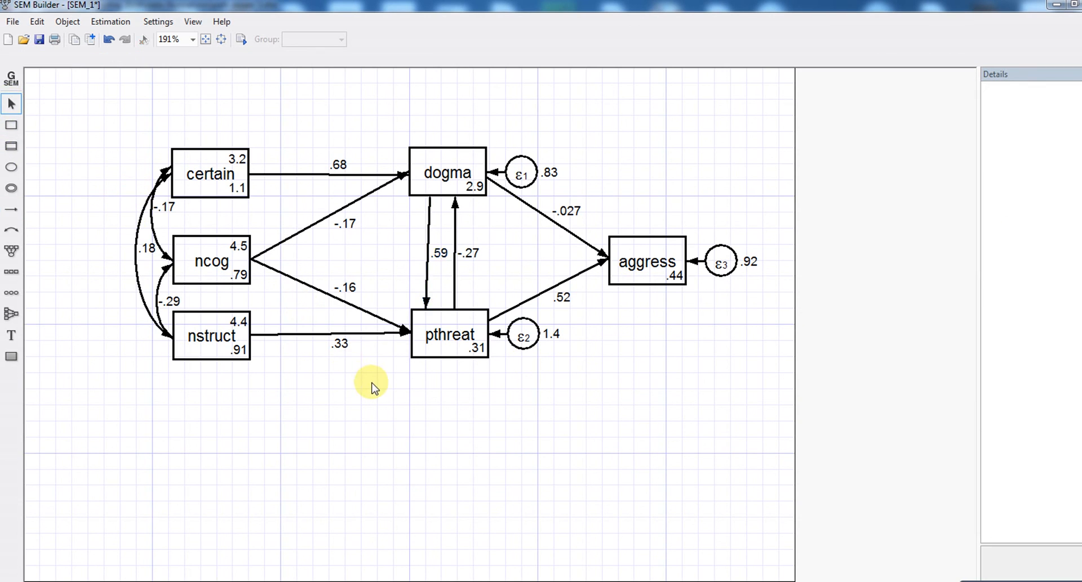
Step: Examine the coefficient details of the dogma to pthreat path and the new structural estimates in the Stata results
left_click(428, 267)
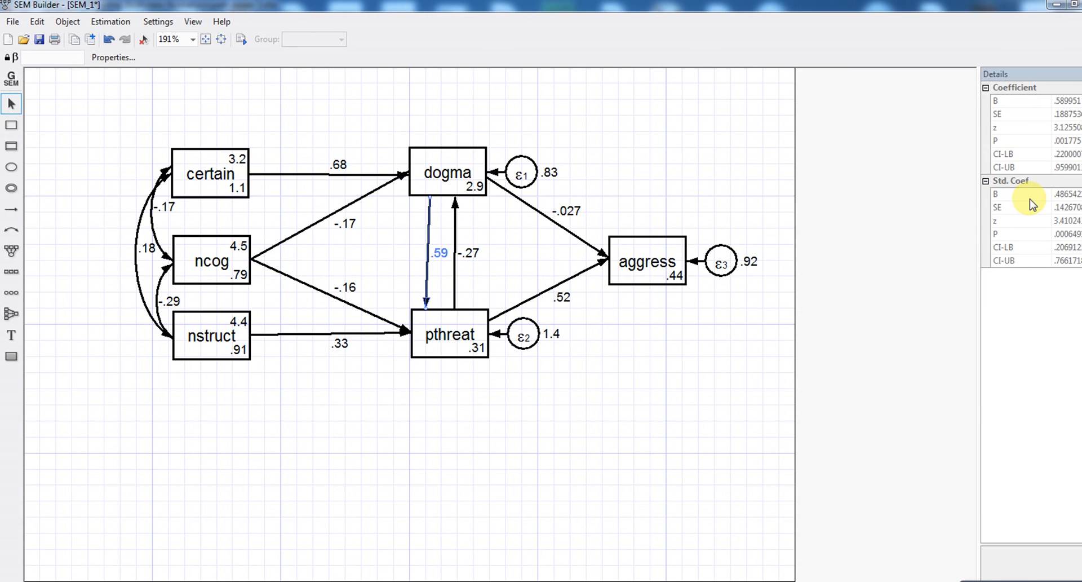
mouse_move(496, 581)
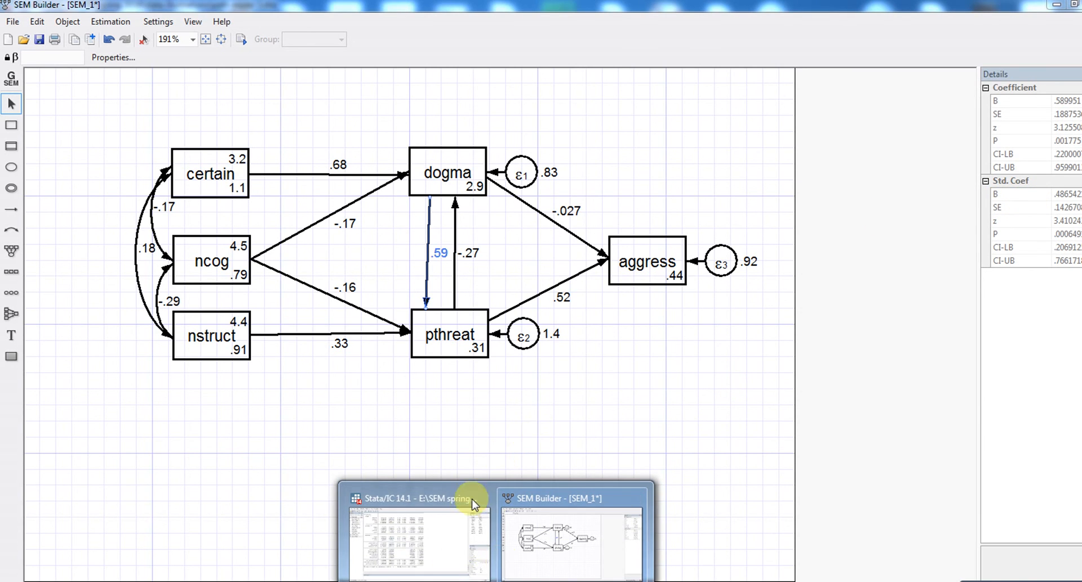
left_click(448, 541)
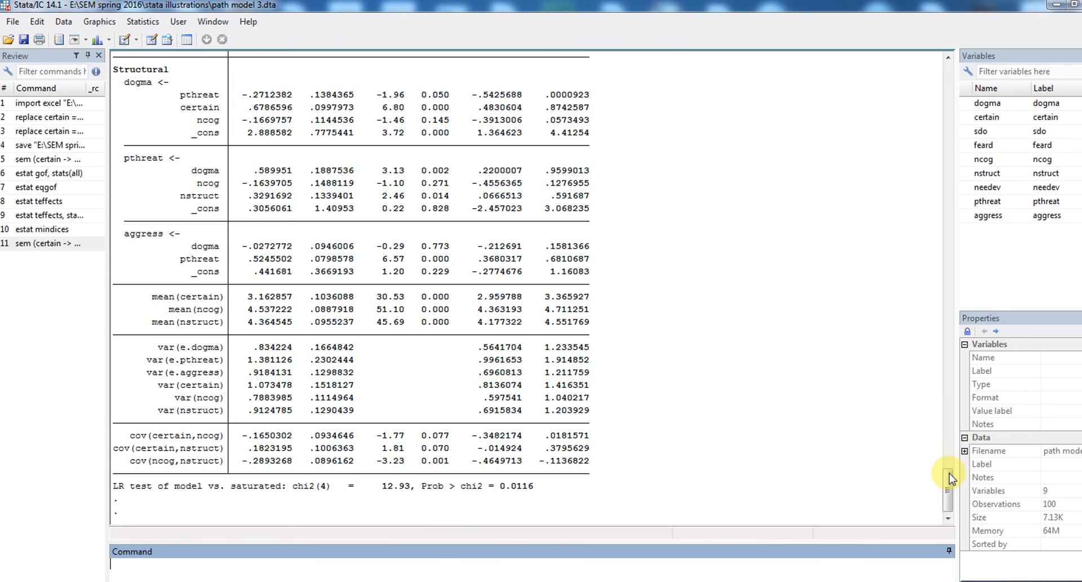
left_click_drag(949, 473, 950, 476)
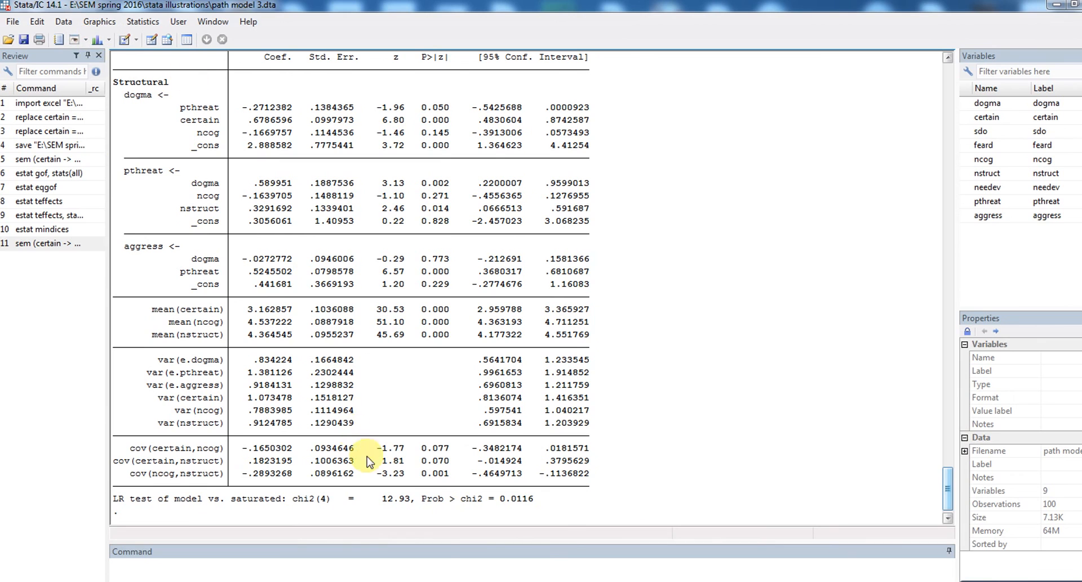
Step: Run the overall goodness-of-fit statistics (gof) from SEM Builder with all statistics and display the table in the Stata results
left_click(576, 556)
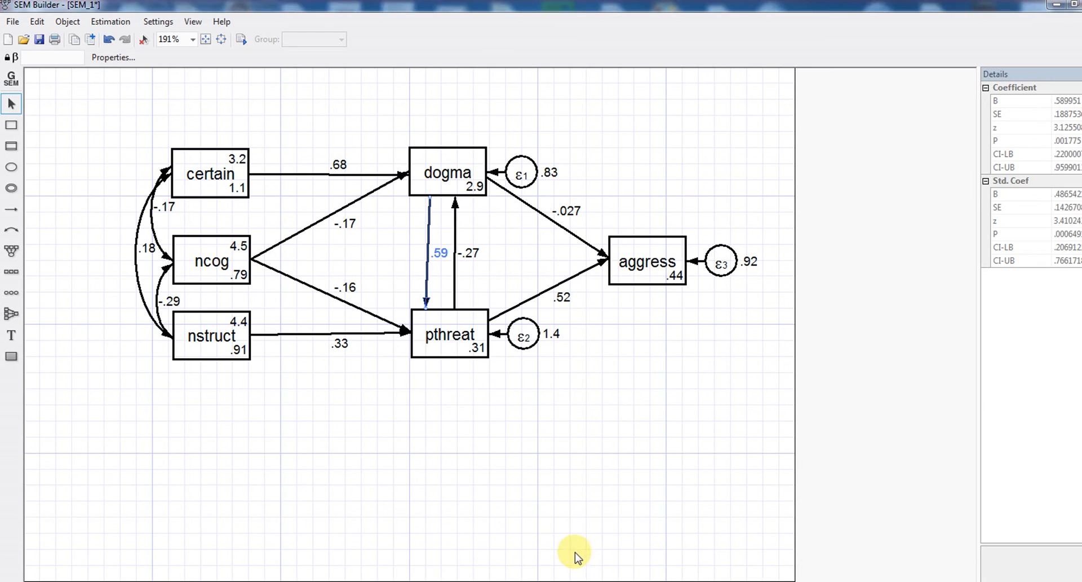
left_click(110, 22)
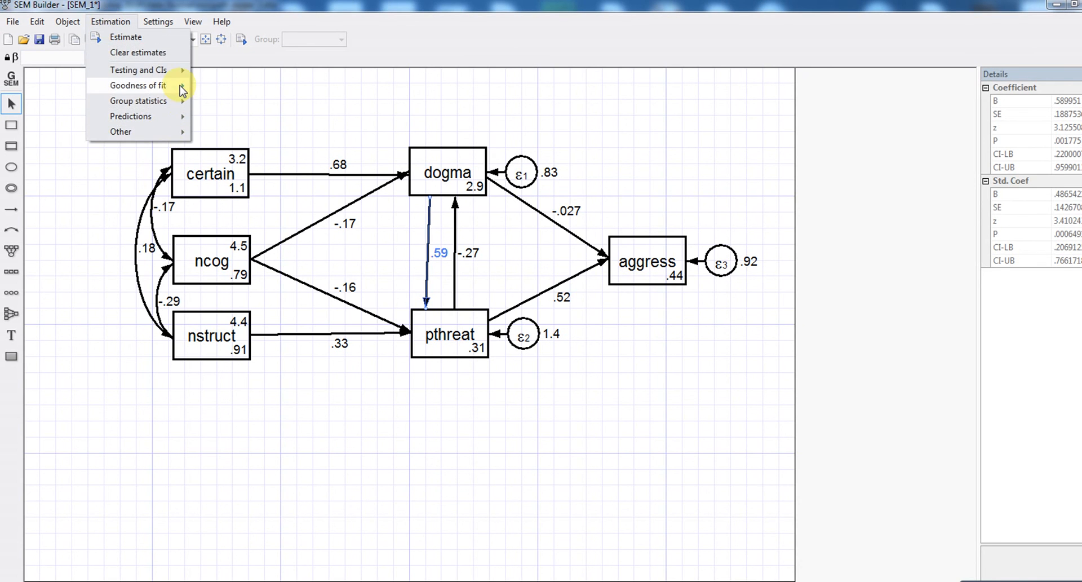
mouse_move(181, 90)
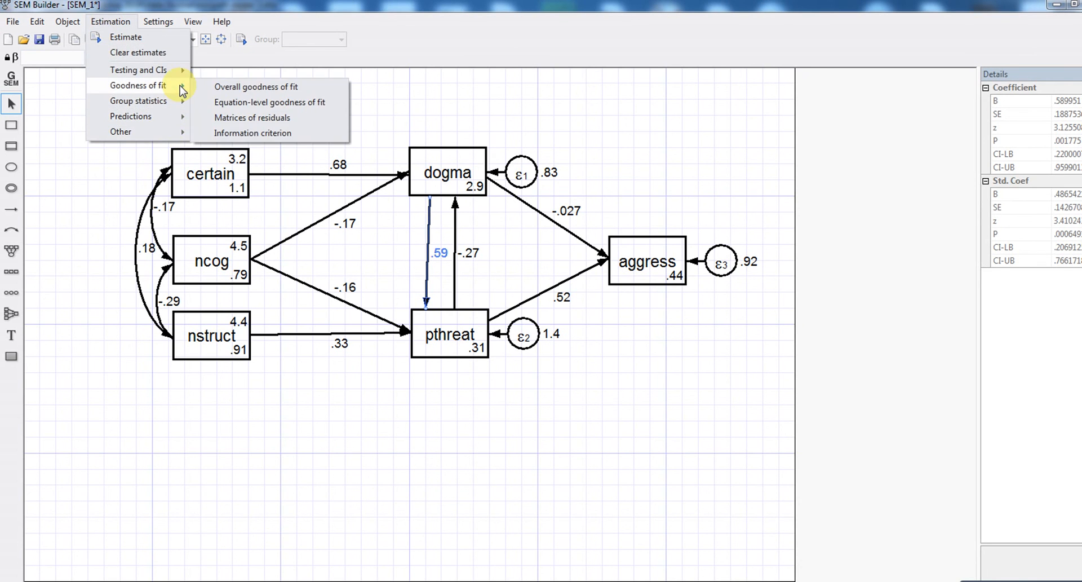
left_click(220, 87)
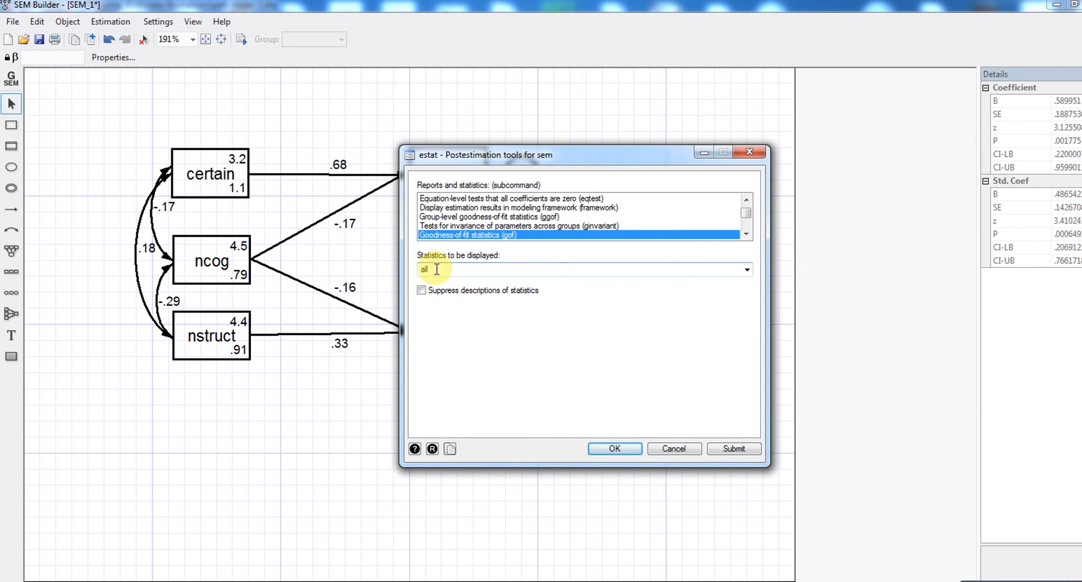
left_click(615, 448)
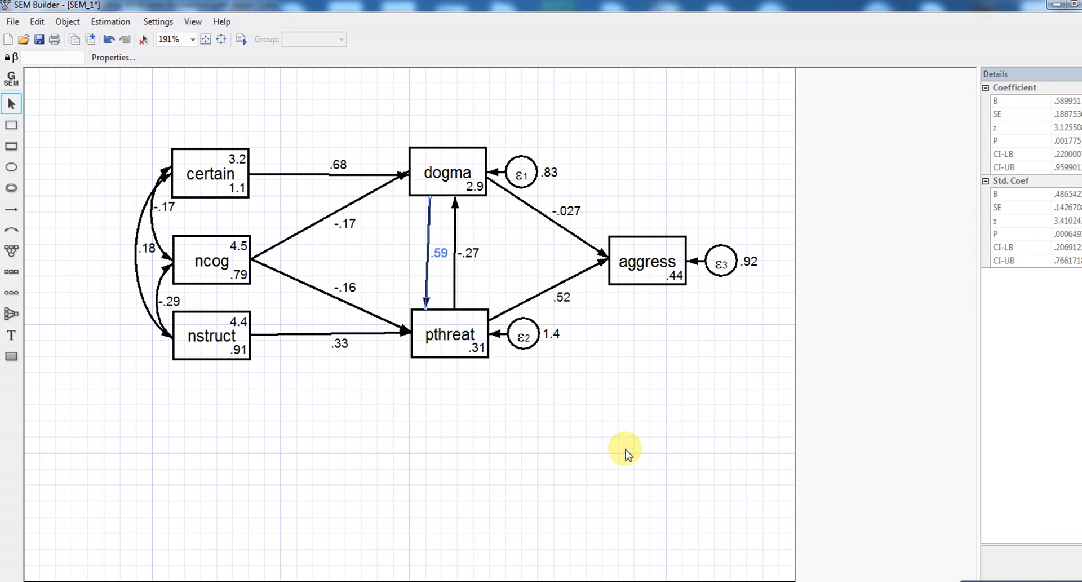
left_click(447, 544)
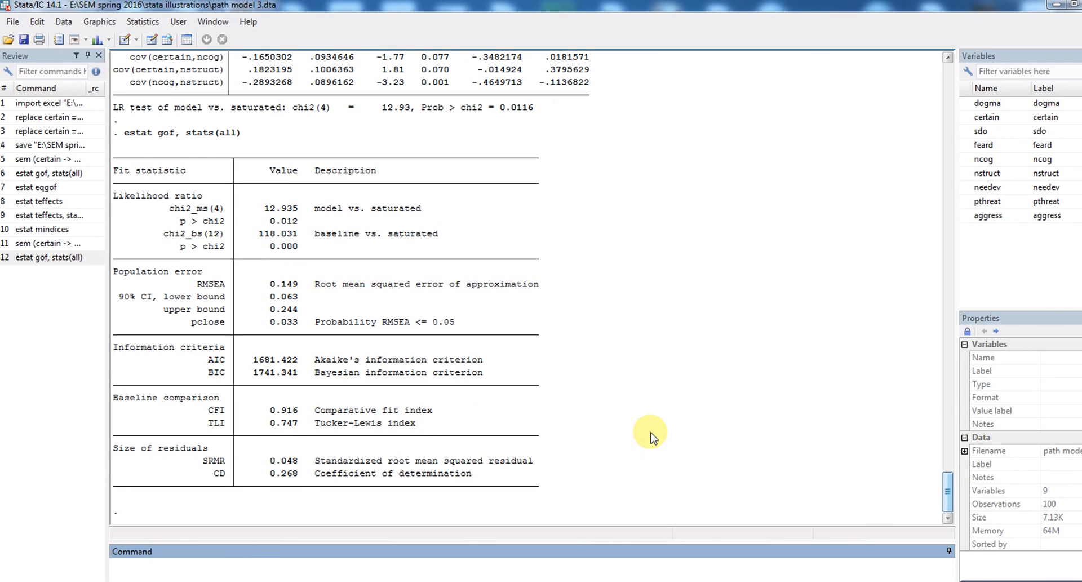
Step: Run the equation-level goodness-of-fit statistics (eqgof) from SEM Builder, view the table in the Stata results, and return to the diagram
left_click(488, 580)
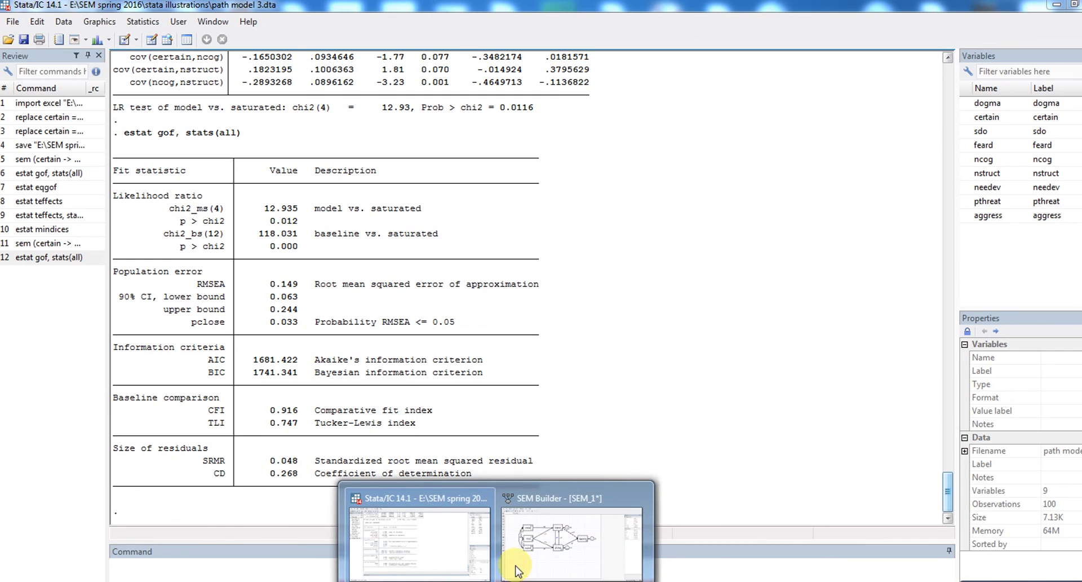
left_click(547, 541)
left_click(552, 483)
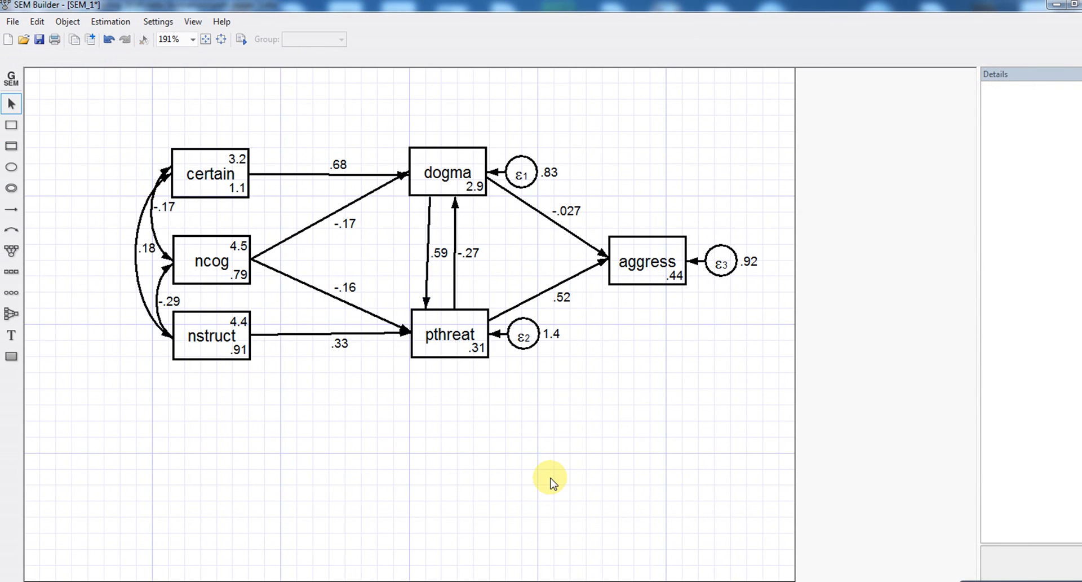
left_click(113, 21)
mouse_move(174, 87)
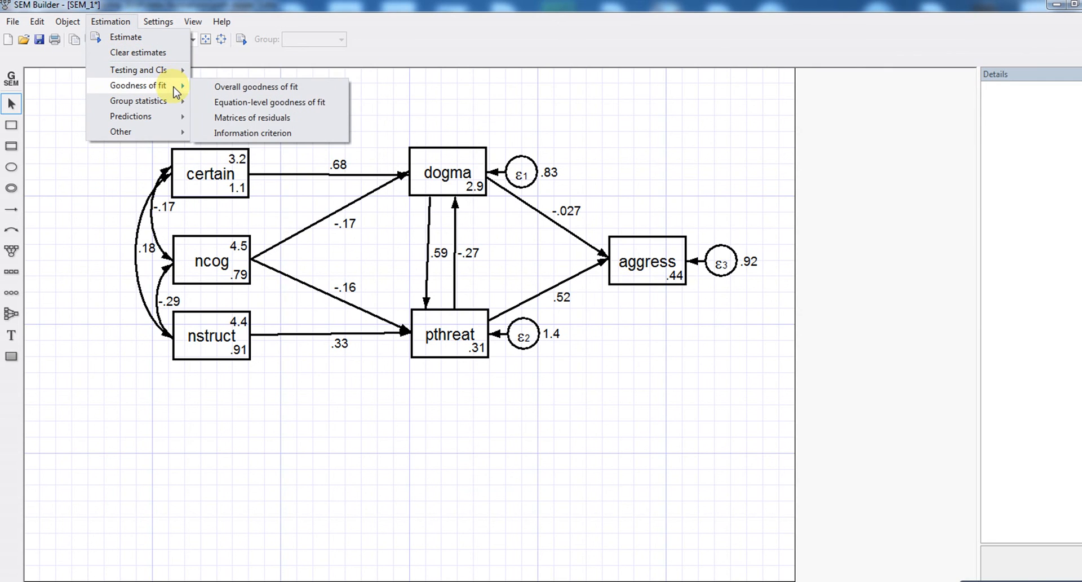
left_click(220, 101)
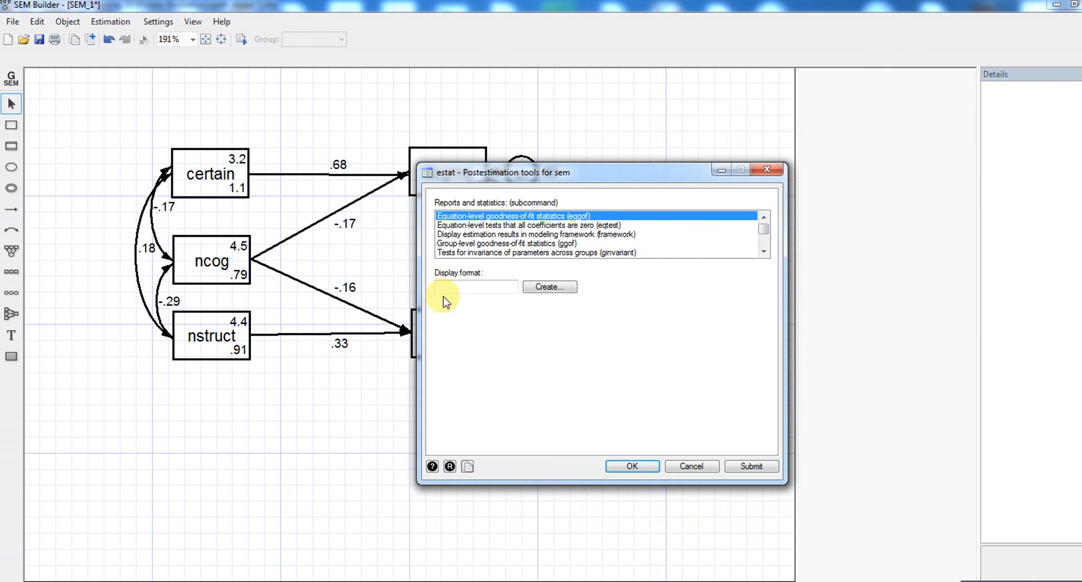
left_click(640, 467)
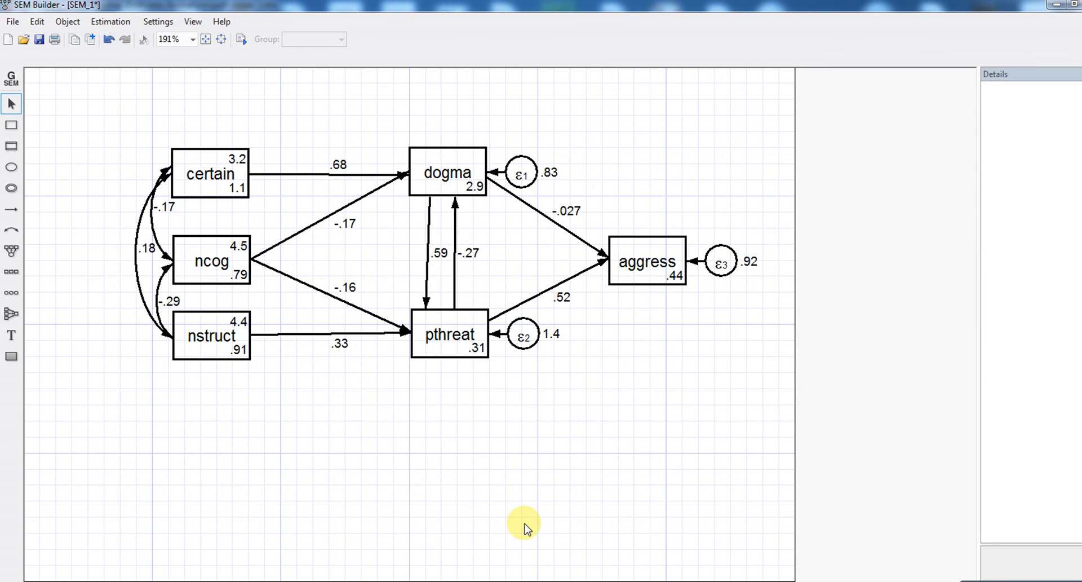
left_click(423, 560)
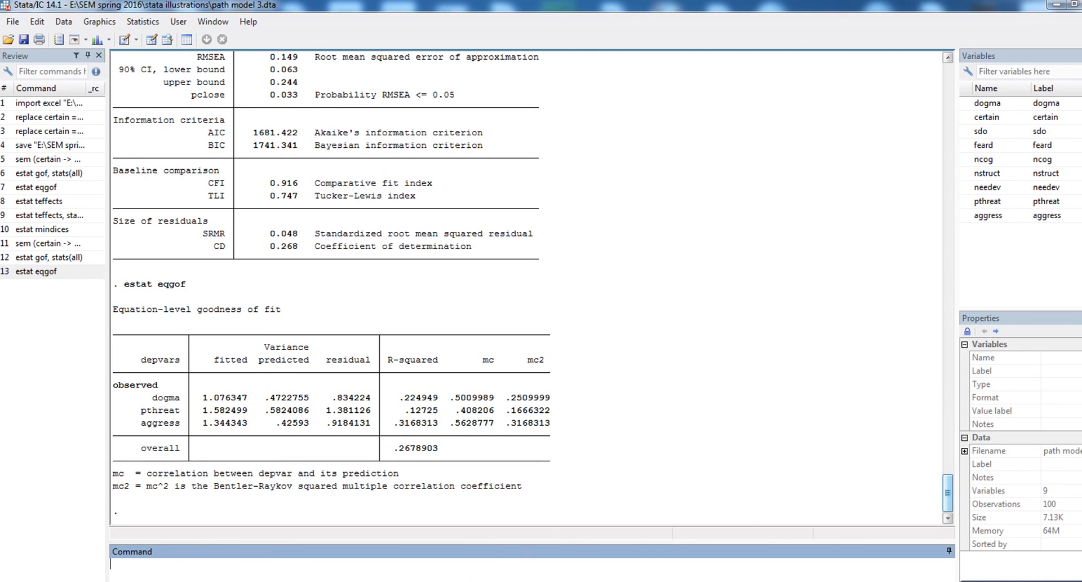
mouse_move(497, 581)
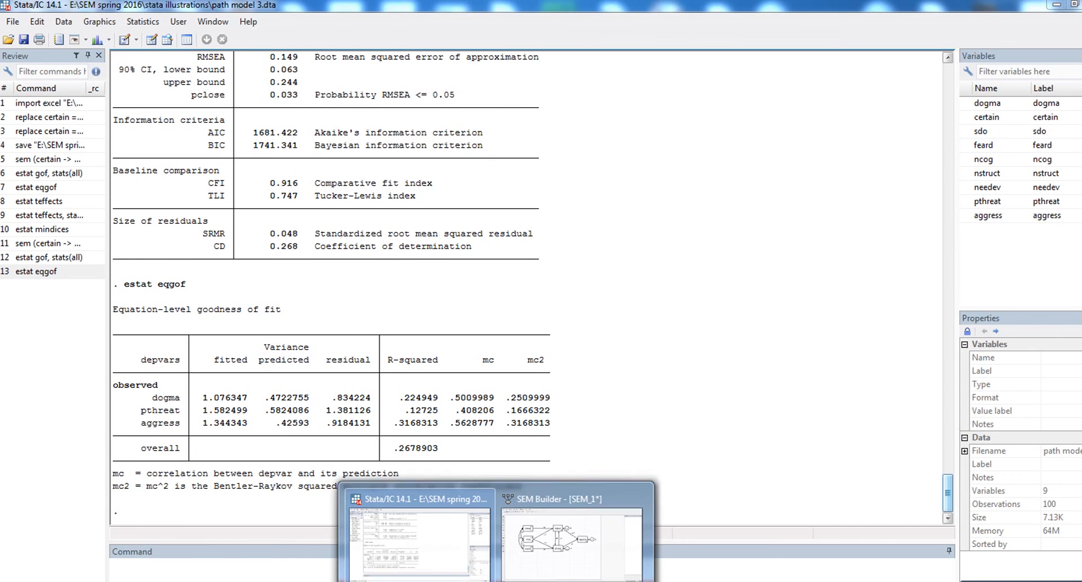
left_click(549, 544)
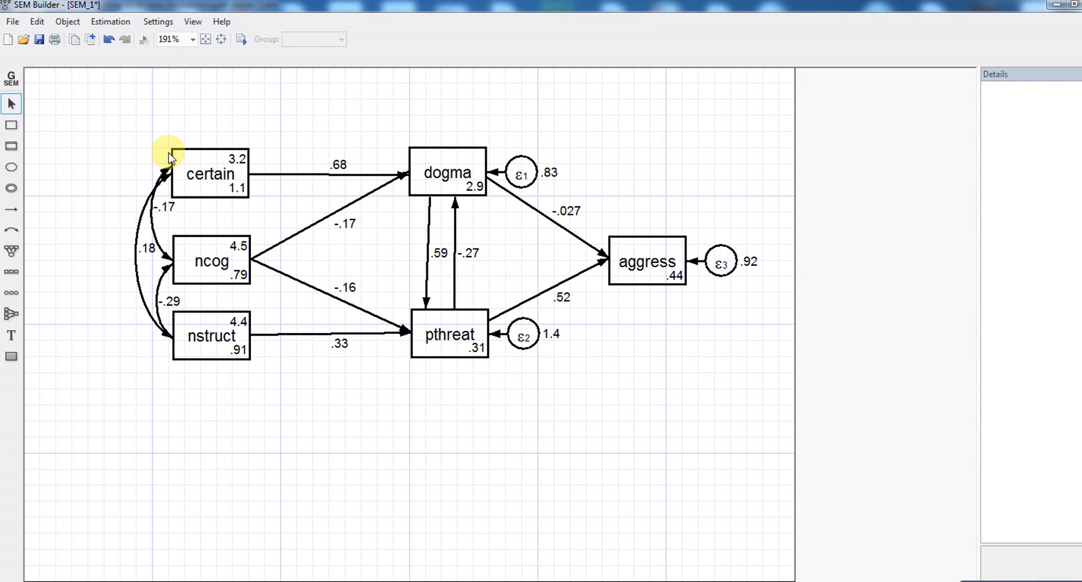